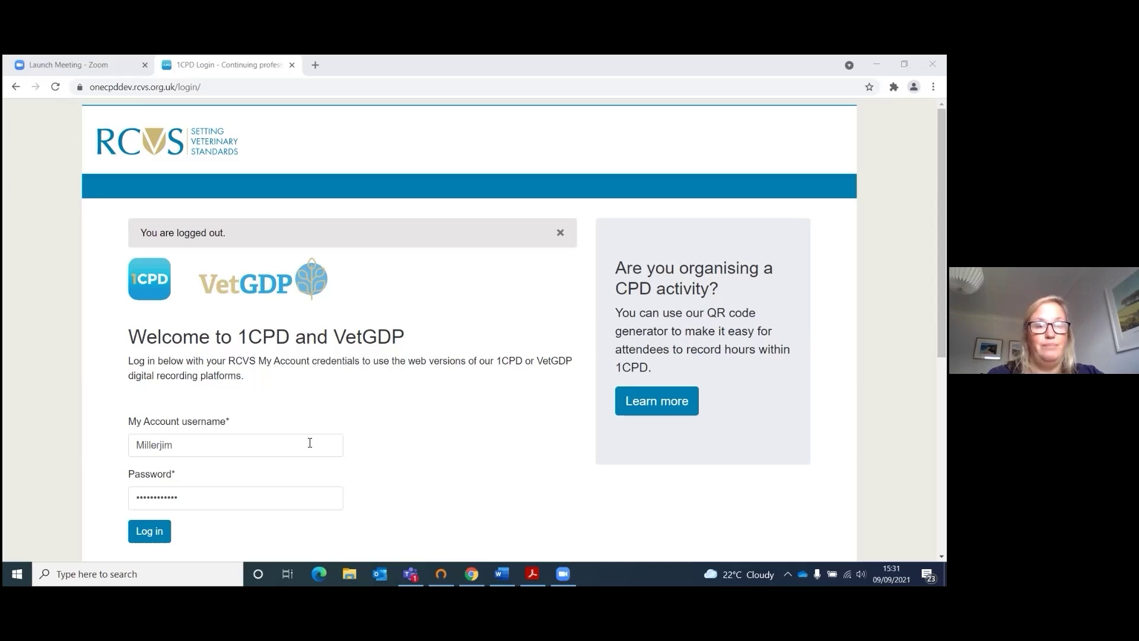
- Log in with the filled-in My Account credentials and start the VetGDP enrolment
{"action": "scroll", "coordinate": [310, 442], "scroll_direction": "down", "scroll_amount": 1}
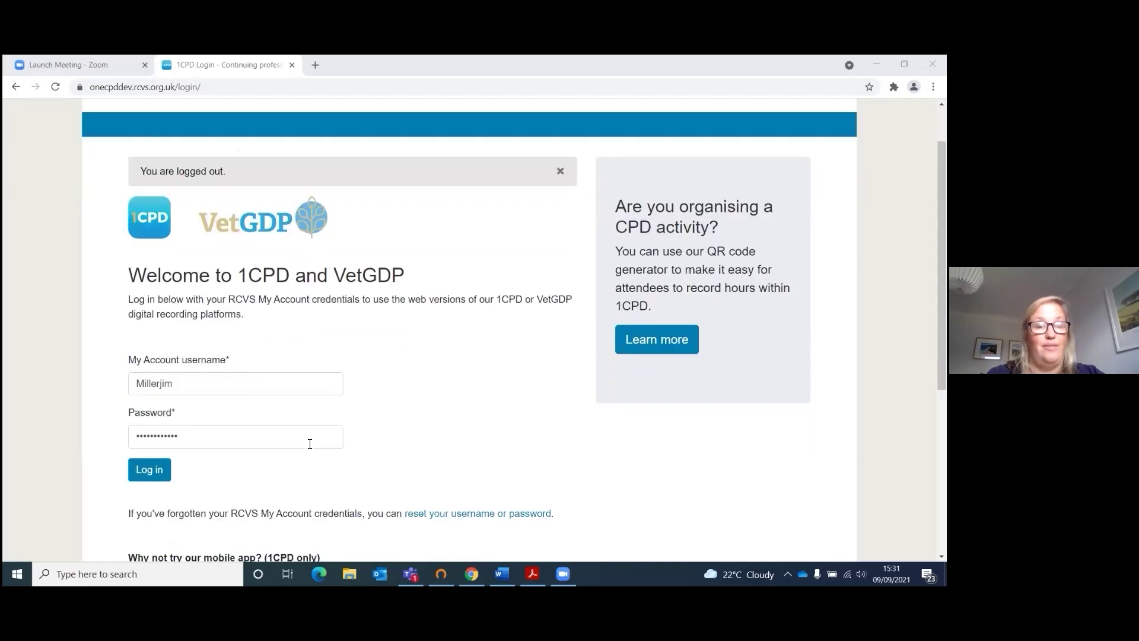
{"action": "left_click", "coordinate": [151, 473]}
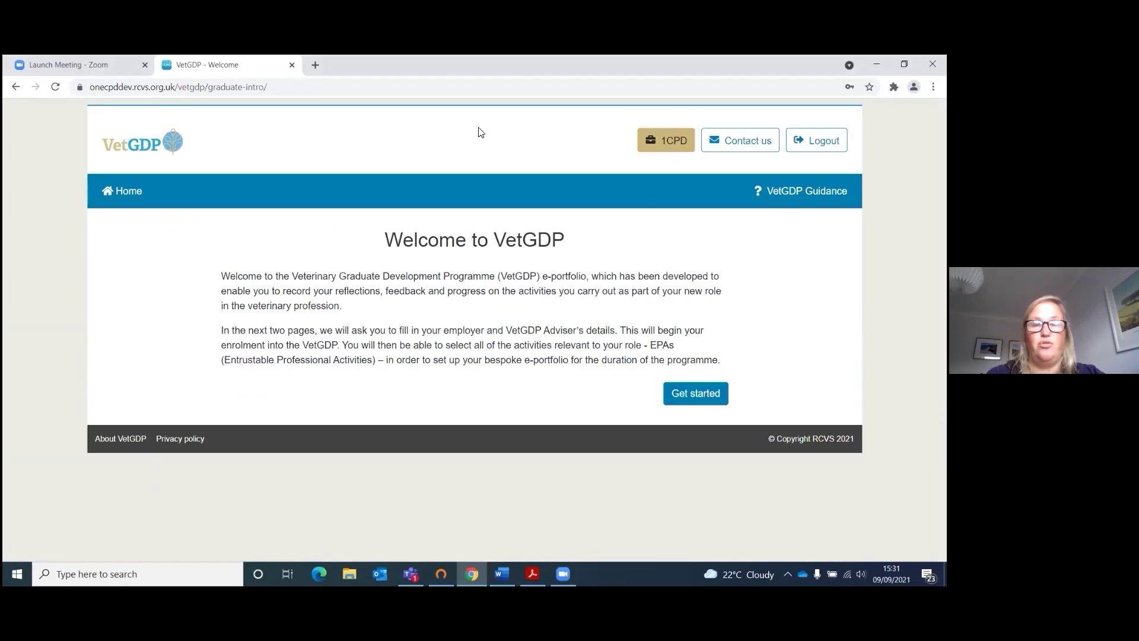
{"action": "left_click", "coordinate": [698, 396]}
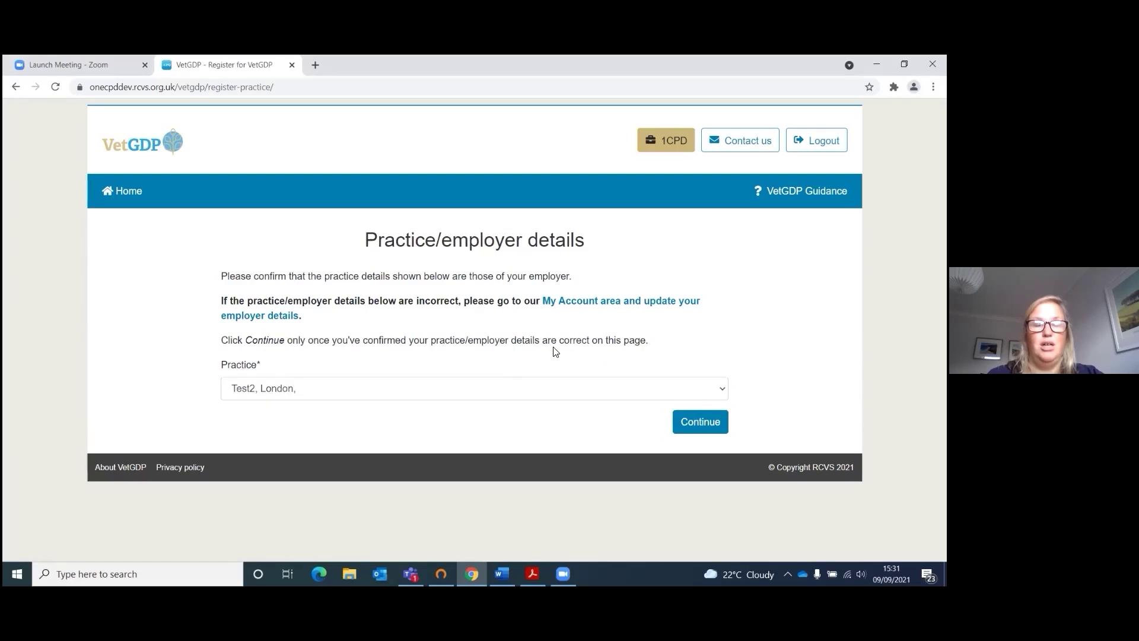
- Select "Test2, London" as the practice and confirm the employer details
{"action": "left_click", "coordinate": [416, 379]}
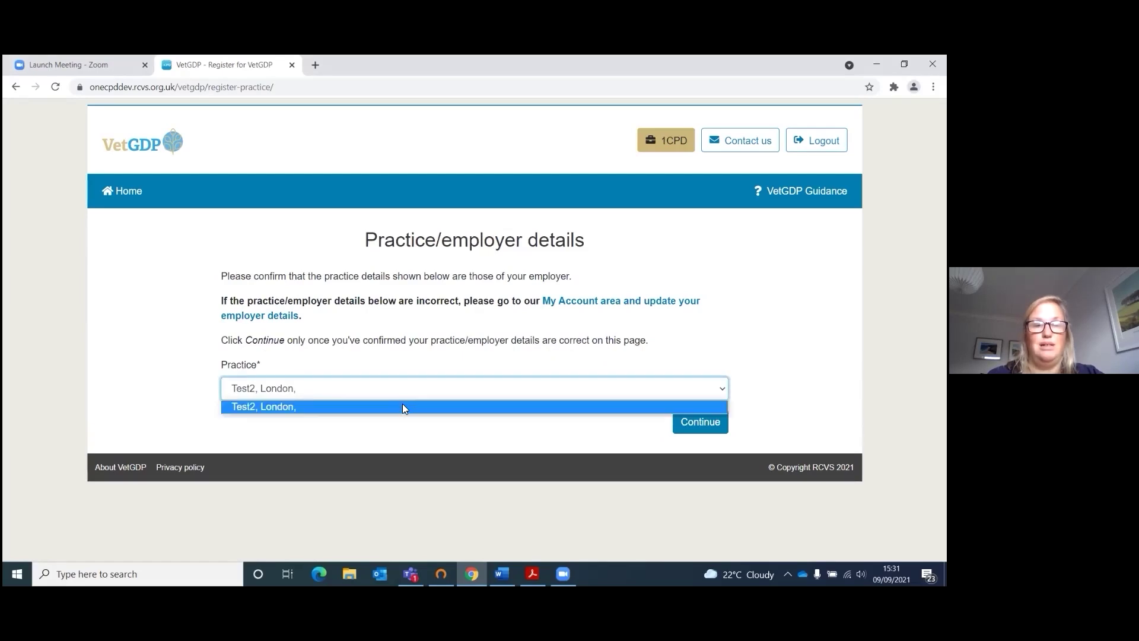
{"action": "left_click", "coordinate": [402, 404]}
{"action": "left_click", "coordinate": [689, 422]}
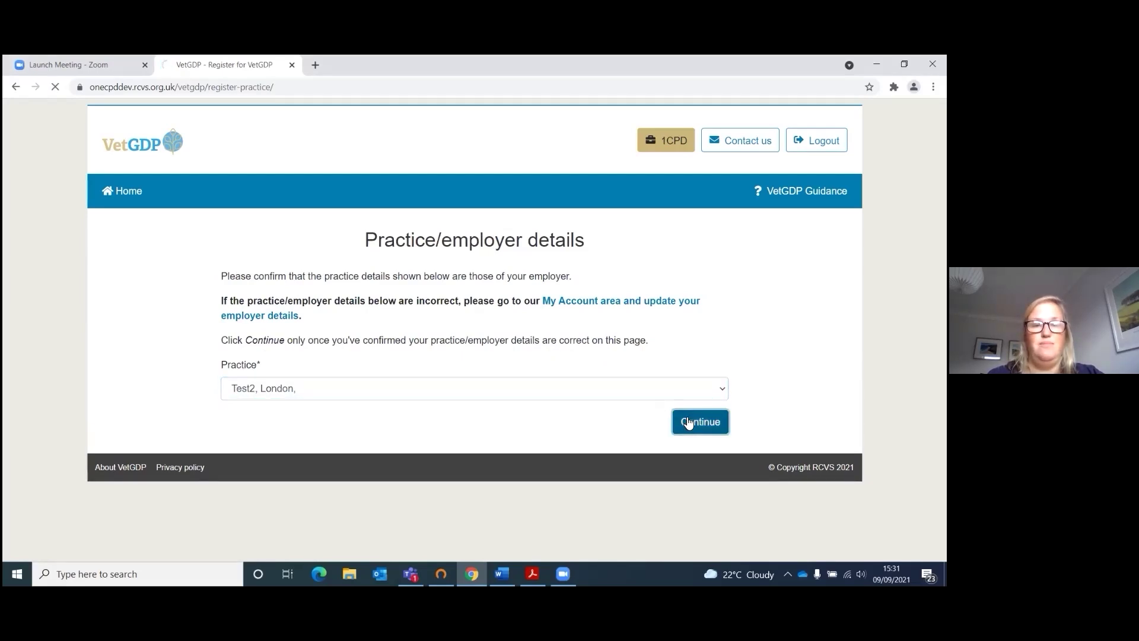
- Select the VetGDP Adviser's name from the available advisers and confirm the adviser details
{"action": "left_click", "coordinate": [338, 396]}
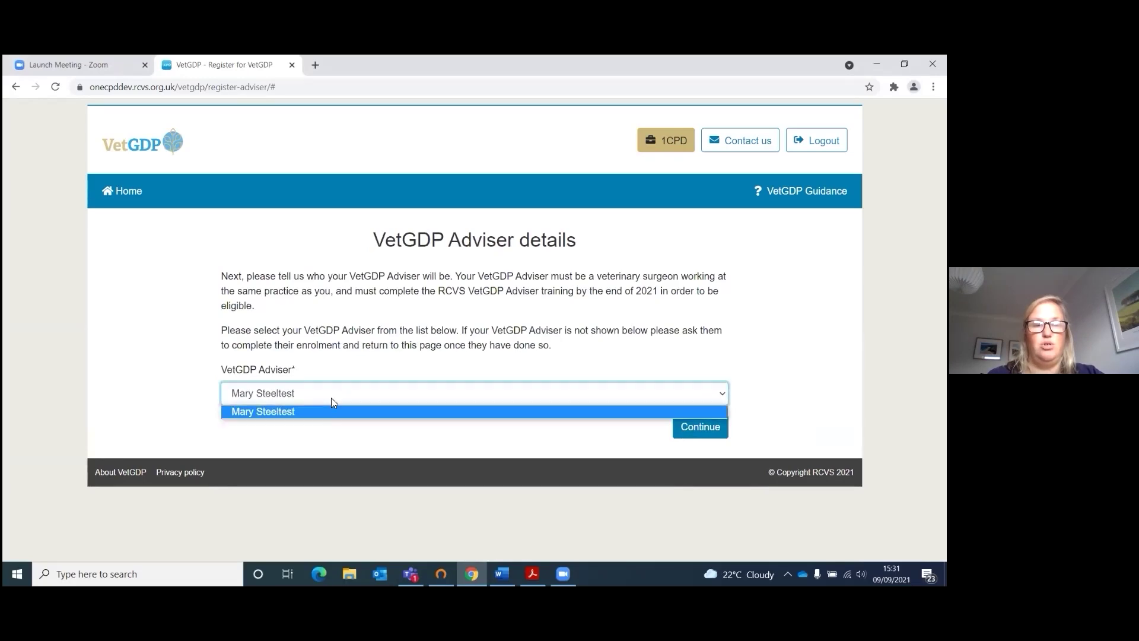
{"action": "left_click", "coordinate": [322, 411]}
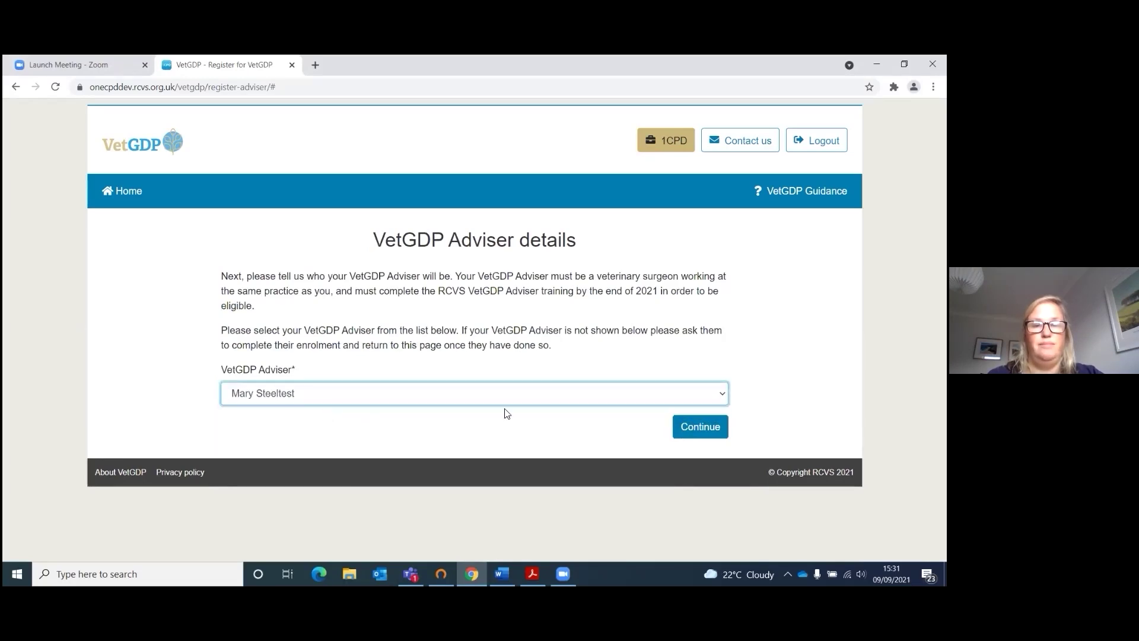
{"action": "left_click", "coordinate": [686, 428]}
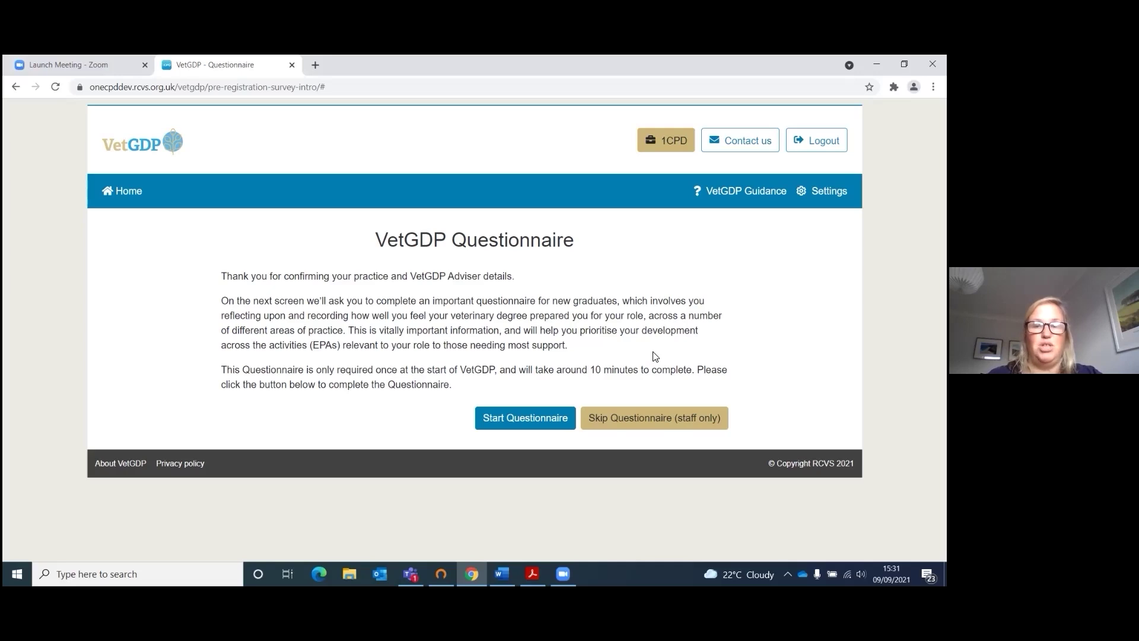
- Skip the VetGDP questionnaire as staff and continue past the e-portfolio introduction to the EPA selection
{"action": "left_click", "coordinate": [638, 423]}
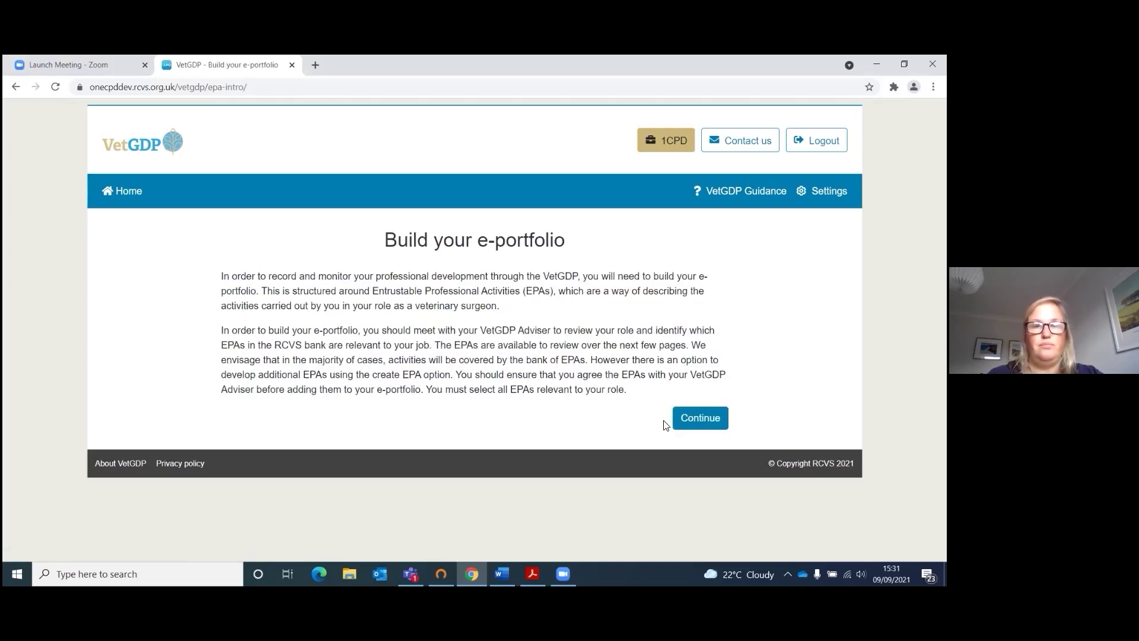
{"action": "left_click", "coordinate": [695, 425]}
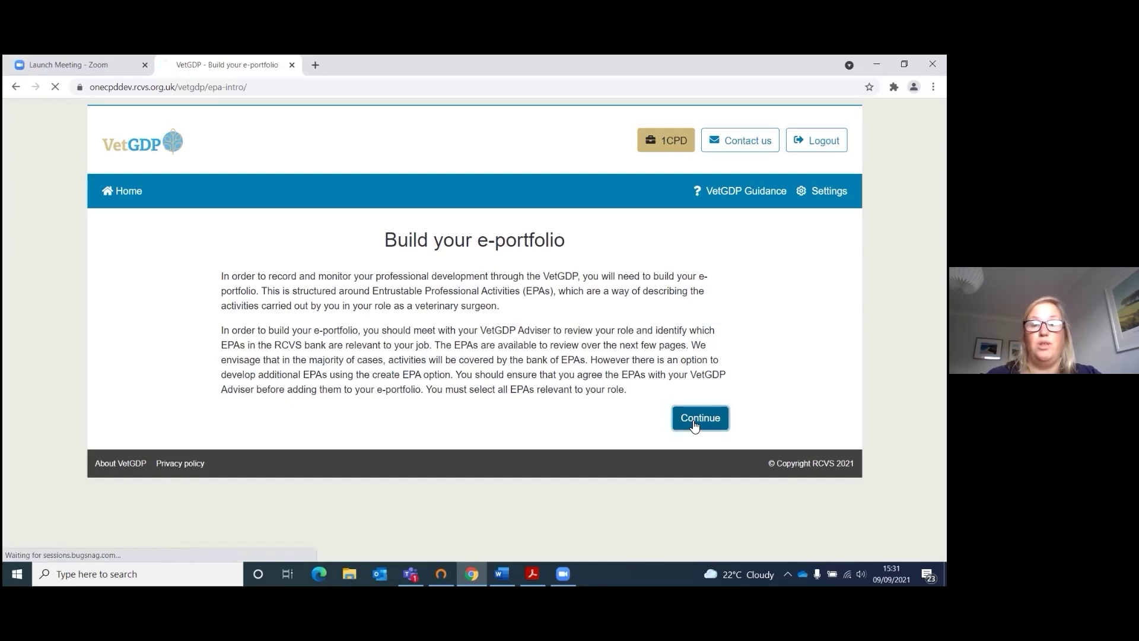
- Read through the description and success criteria of EPA 1 and add it to the selected EPAs
{"action": "scroll", "coordinate": [539, 370], "scroll_direction": "down", "scroll_amount": 2}
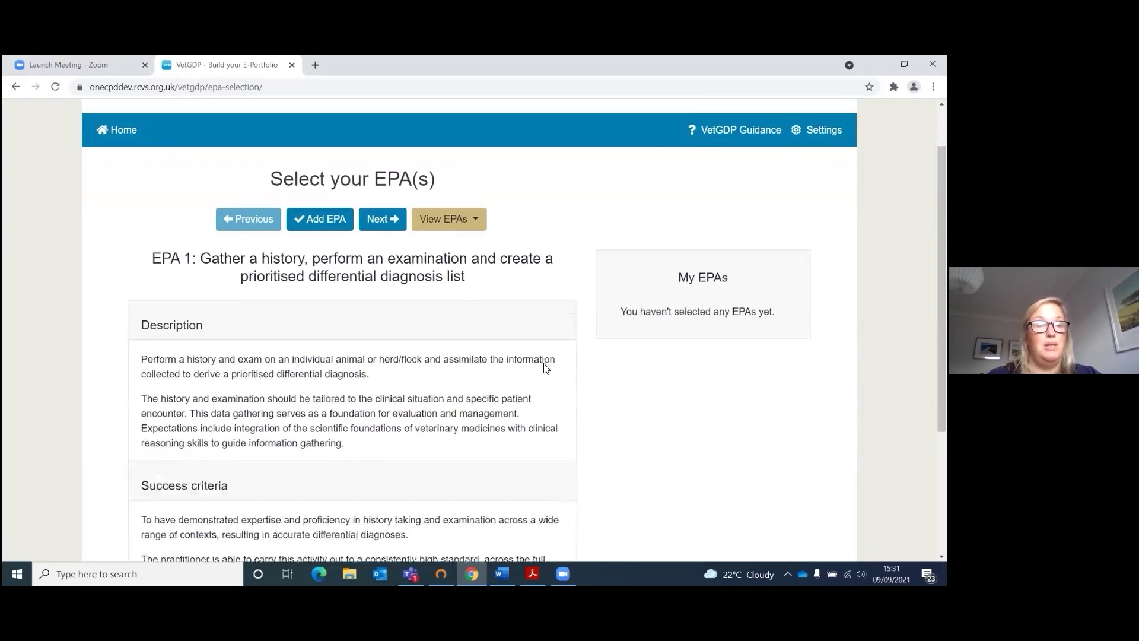
{"action": "scroll", "coordinate": [545, 365], "scroll_direction": "up", "scroll_amount": 1}
{"action": "scroll", "coordinate": [544, 365], "scroll_direction": "down", "scroll_amount": 3}
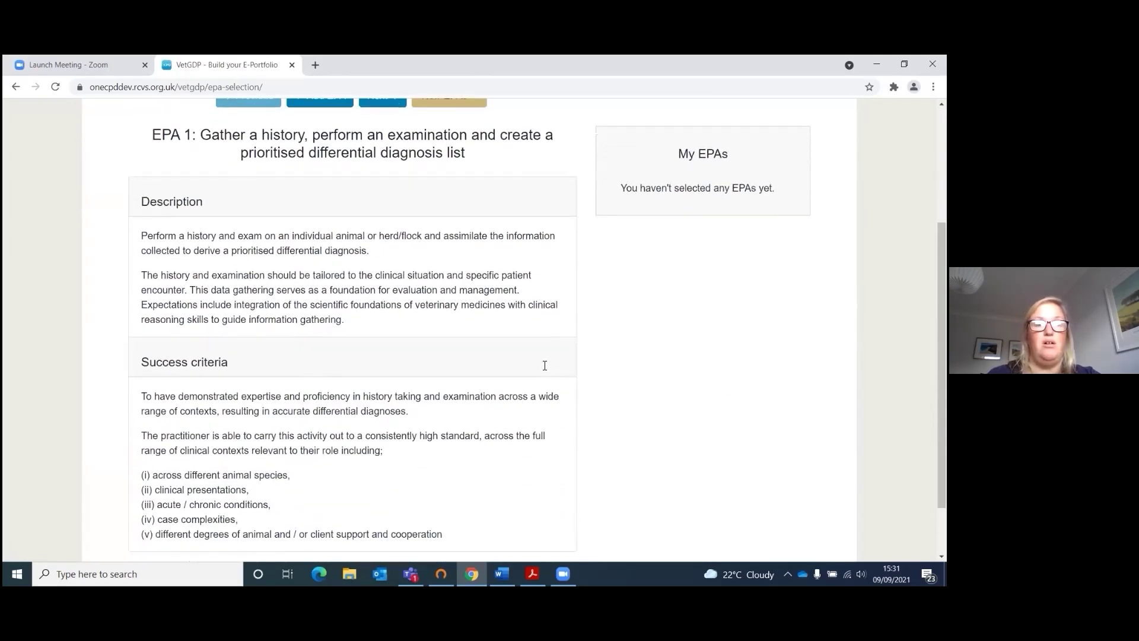
{"action": "scroll", "coordinate": [544, 366], "scroll_direction": "up", "scroll_amount": 4}
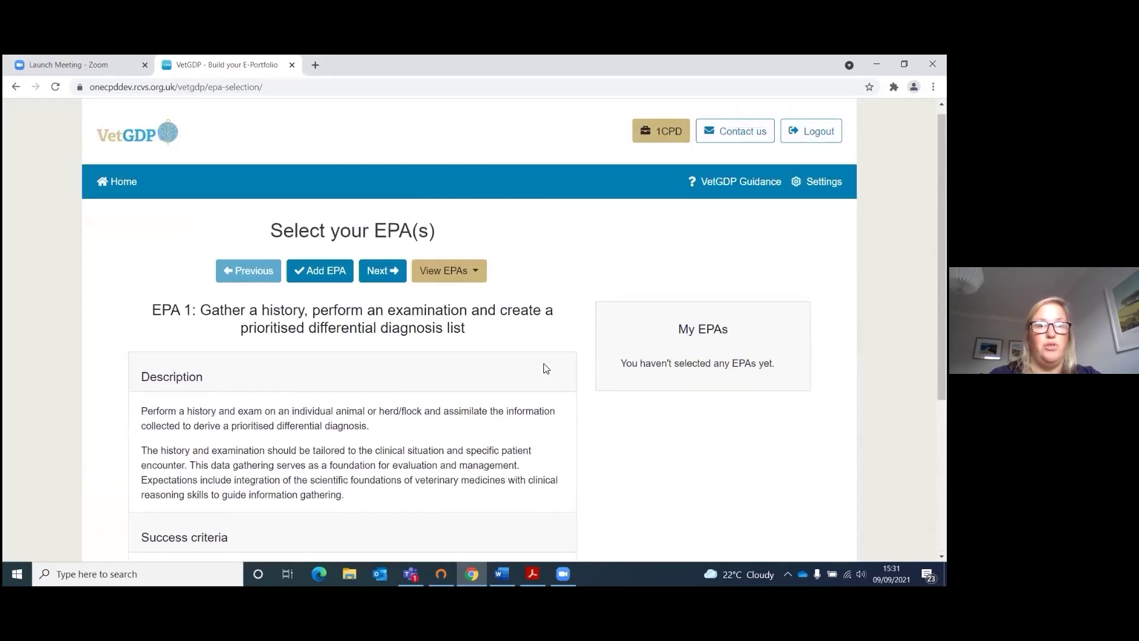
{"action": "scroll", "coordinate": [546, 368], "scroll_direction": "down", "scroll_amount": 1}
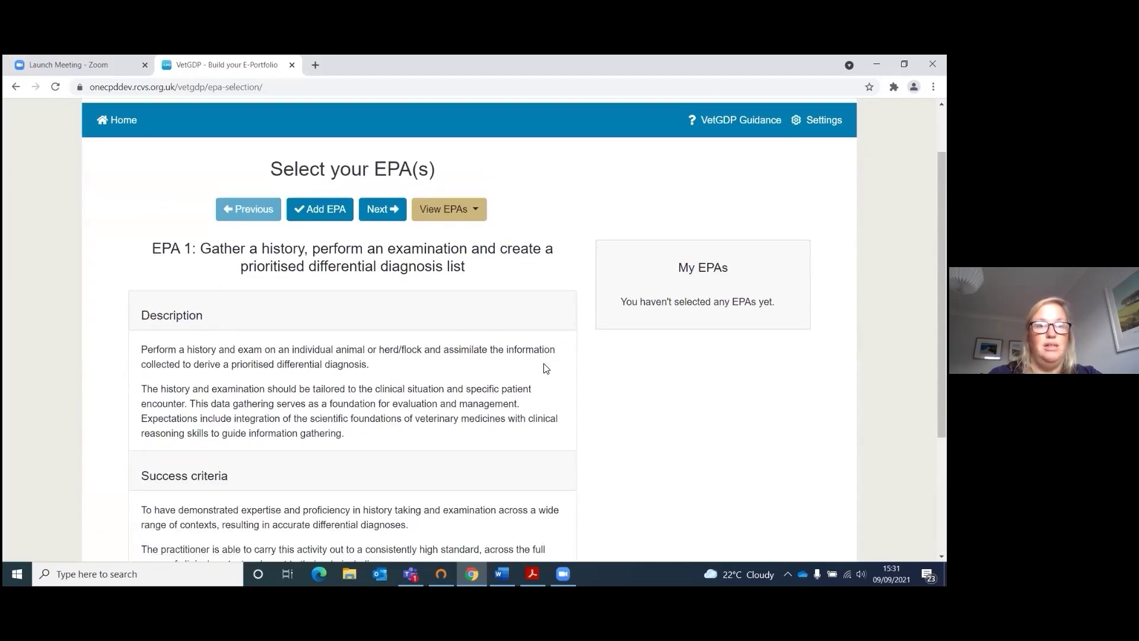
{"action": "scroll", "coordinate": [332, 237], "scroll_direction": "down", "scroll_amount": 1}
{"action": "scroll", "coordinate": [347, 262], "scroll_direction": "up", "scroll_amount": 1}
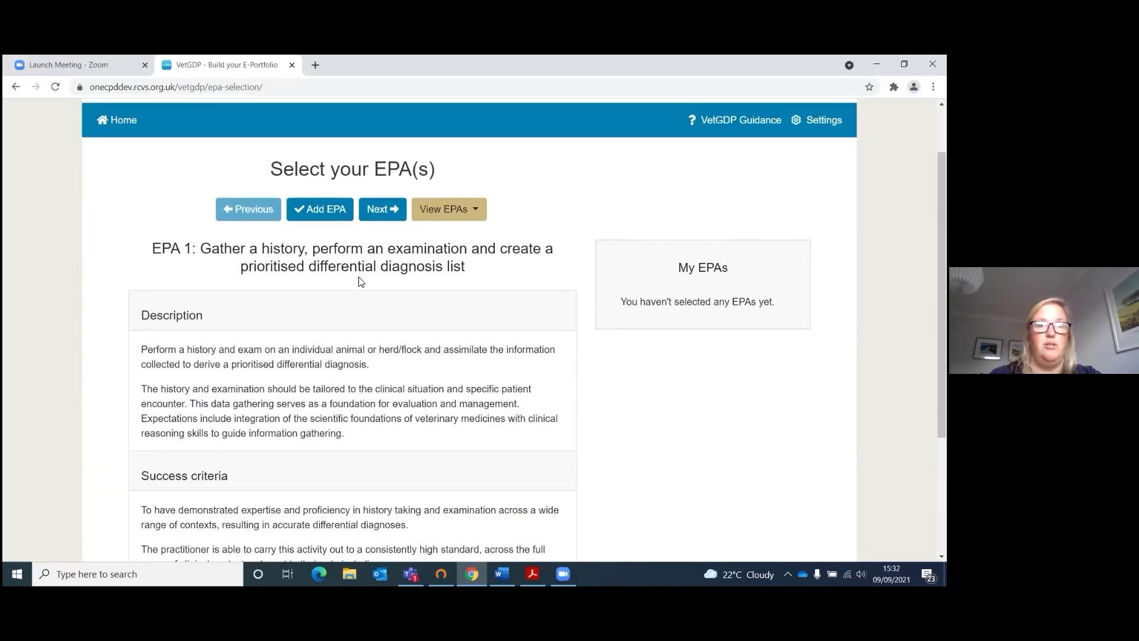
{"action": "left_click", "coordinate": [330, 217]}
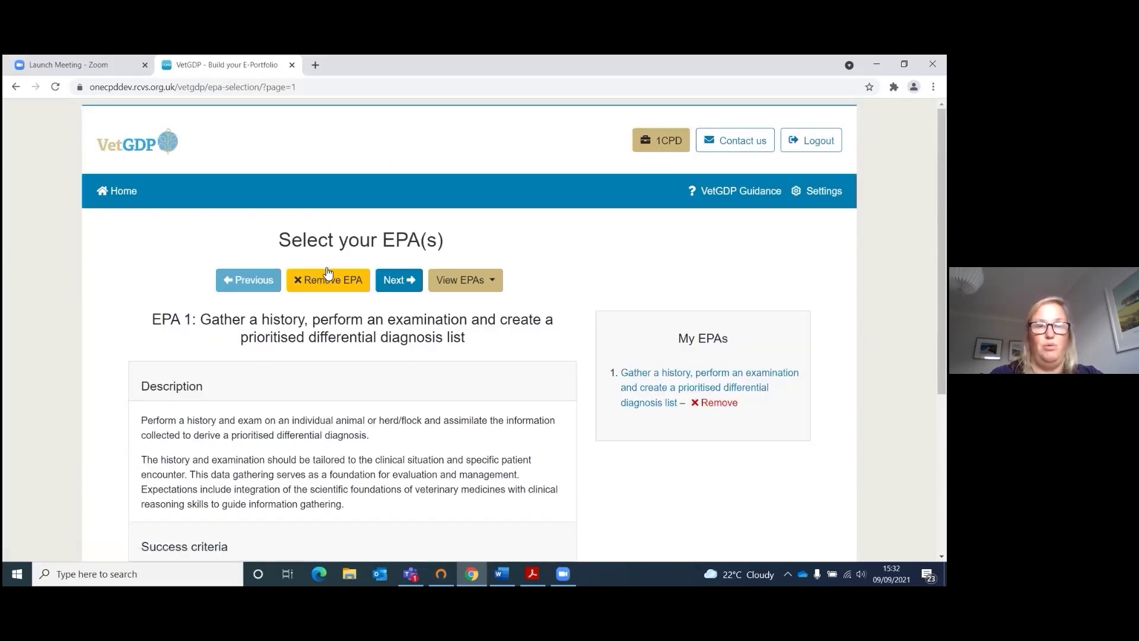
- Pass over EPA 2 and add EPA 3, "Develop and implement a management / treatment plan", to the selection
{"action": "left_click", "coordinate": [391, 279]}
{"action": "scroll", "coordinate": [400, 280], "scroll_direction": "down", "scroll_amount": 1}
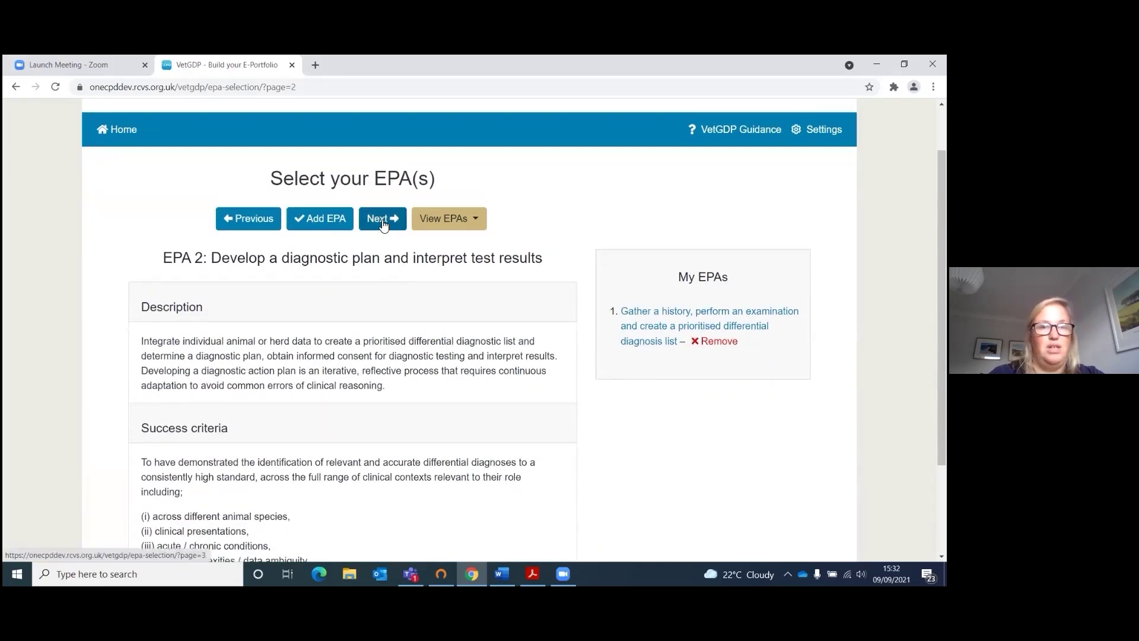
{"action": "left_click", "coordinate": [382, 220]}
{"action": "scroll", "coordinate": [368, 202], "scroll_direction": "down", "scroll_amount": 2}
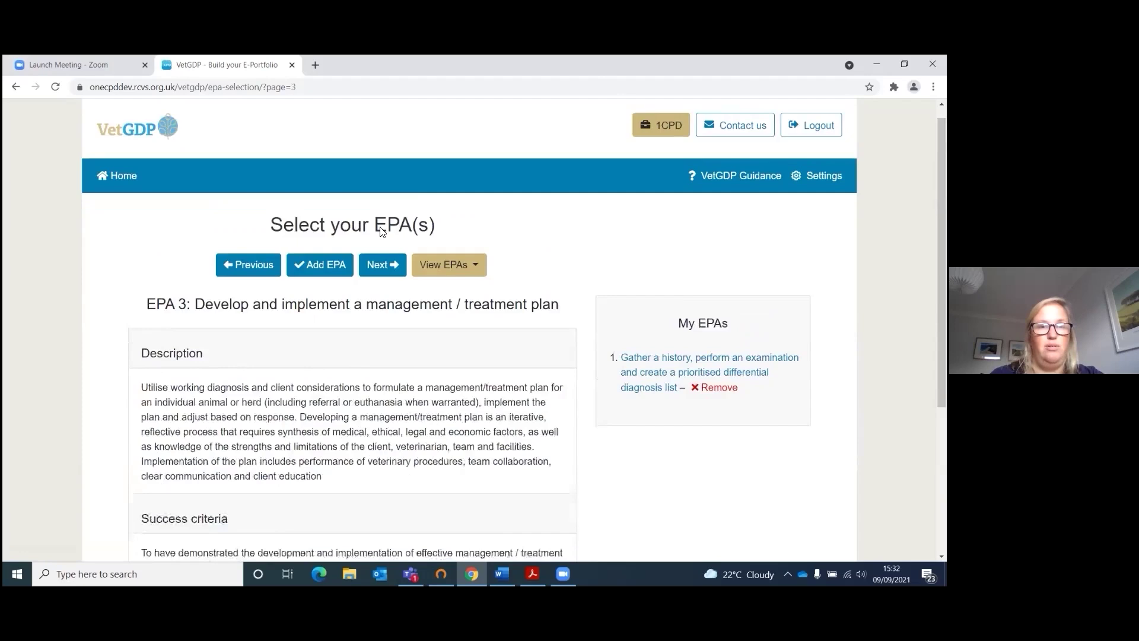
{"action": "left_click", "coordinate": [338, 158]}
- Pass over EPA 4, add EPA 5 and EPA 6 to the selection, and look over EPA 6's description and success criteria
{"action": "left_click", "coordinate": [404, 281]}
{"action": "left_click", "coordinate": [398, 280]}
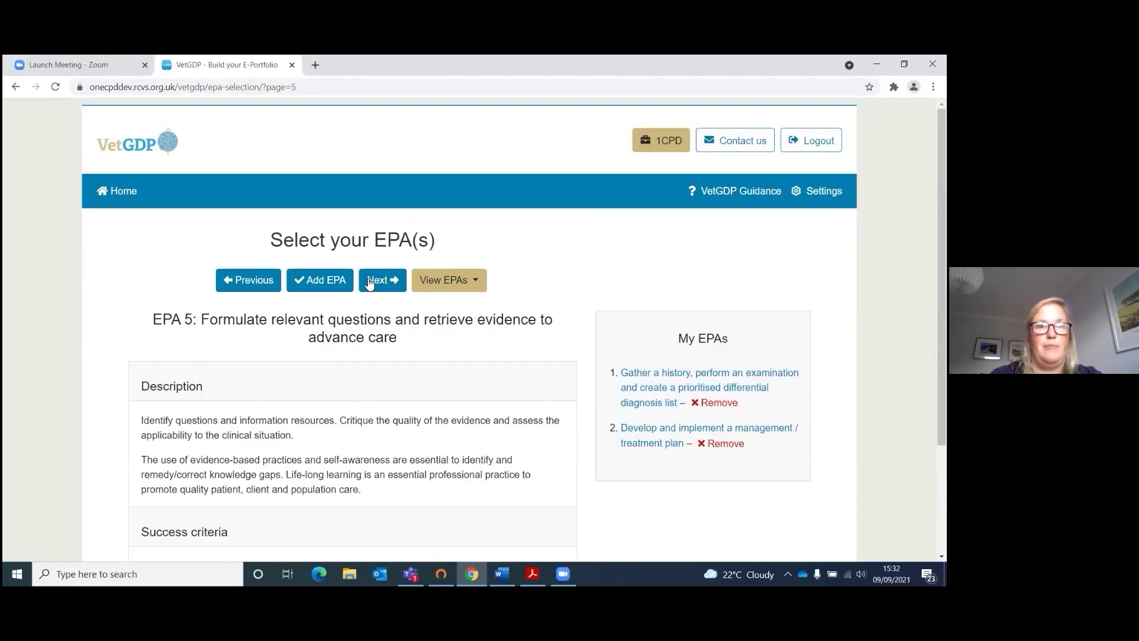
{"action": "left_click", "coordinate": [334, 280]}
{"action": "left_click", "coordinate": [392, 280]}
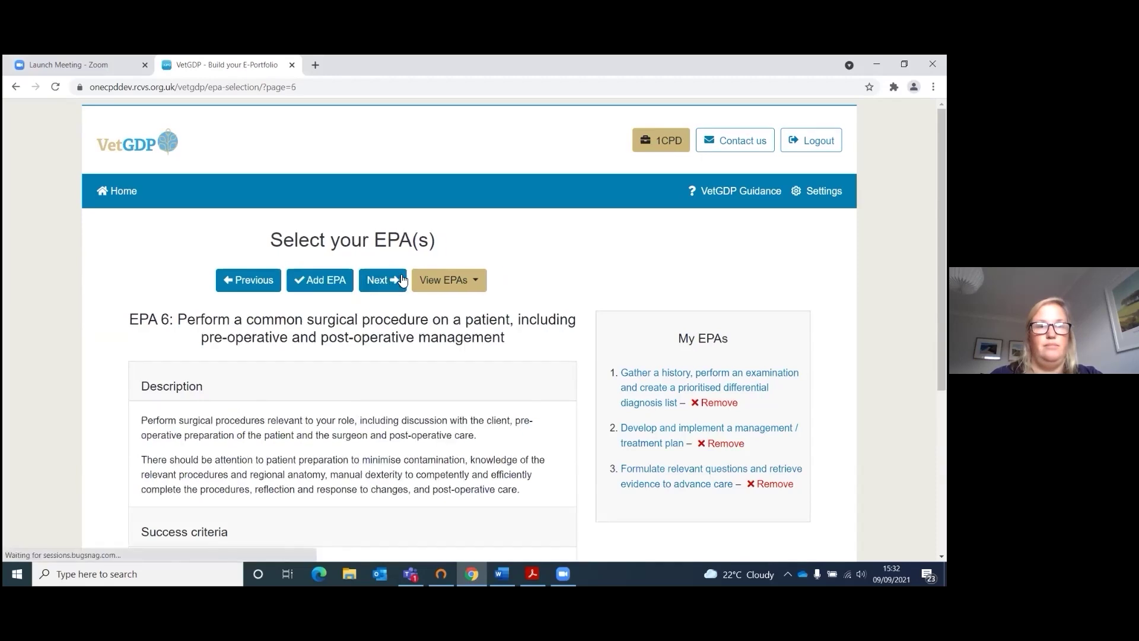
{"action": "left_click", "coordinate": [354, 280]}
{"action": "scroll", "coordinate": [357, 285], "scroll_direction": "down", "scroll_amount": 4}
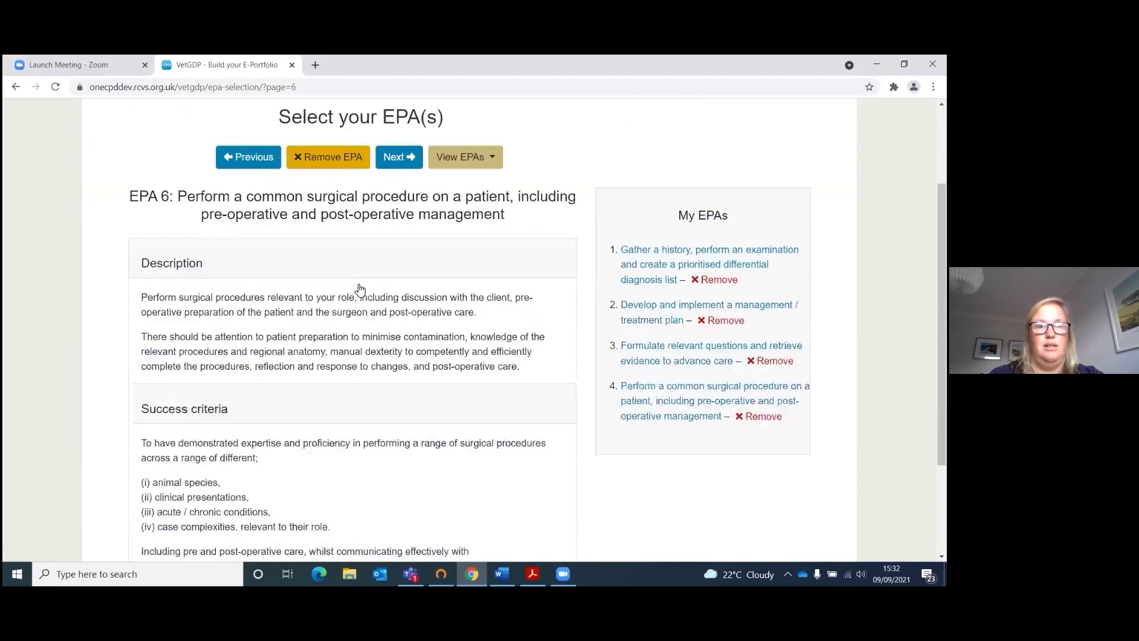
{"action": "scroll", "coordinate": [358, 288], "scroll_direction": "up", "scroll_amount": 3}
{"action": "scroll", "coordinate": [362, 291], "scroll_direction": "down", "scroll_amount": 2}
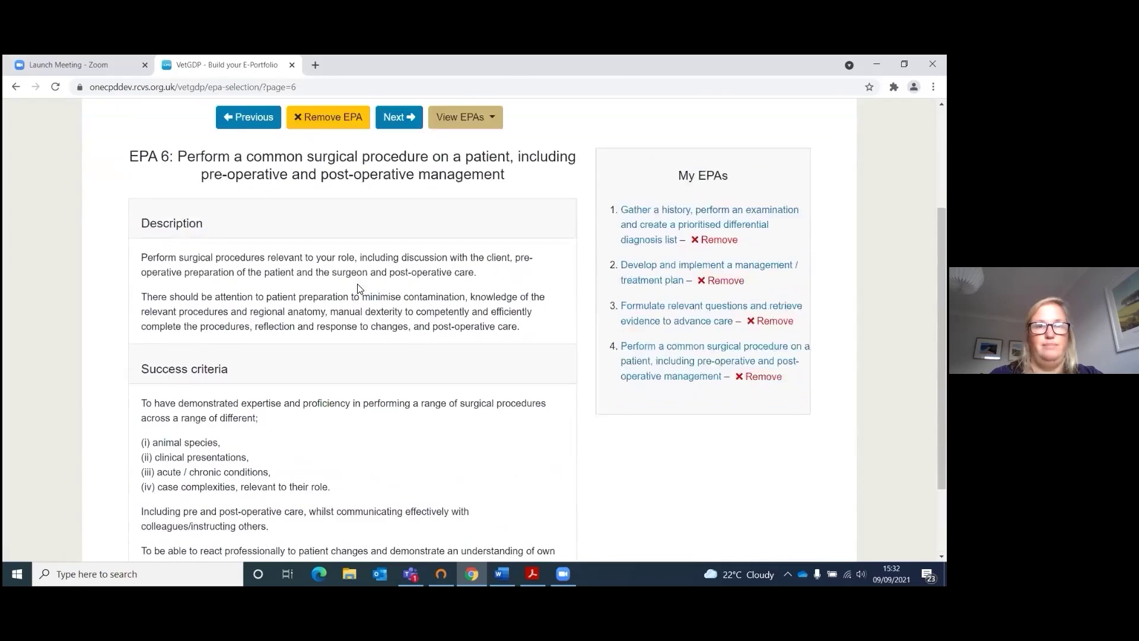
{"action": "scroll", "coordinate": [358, 284], "scroll_direction": "down", "scroll_amount": 1}
{"action": "scroll", "coordinate": [362, 282], "scroll_direction": "up", "scroll_amount": 3}
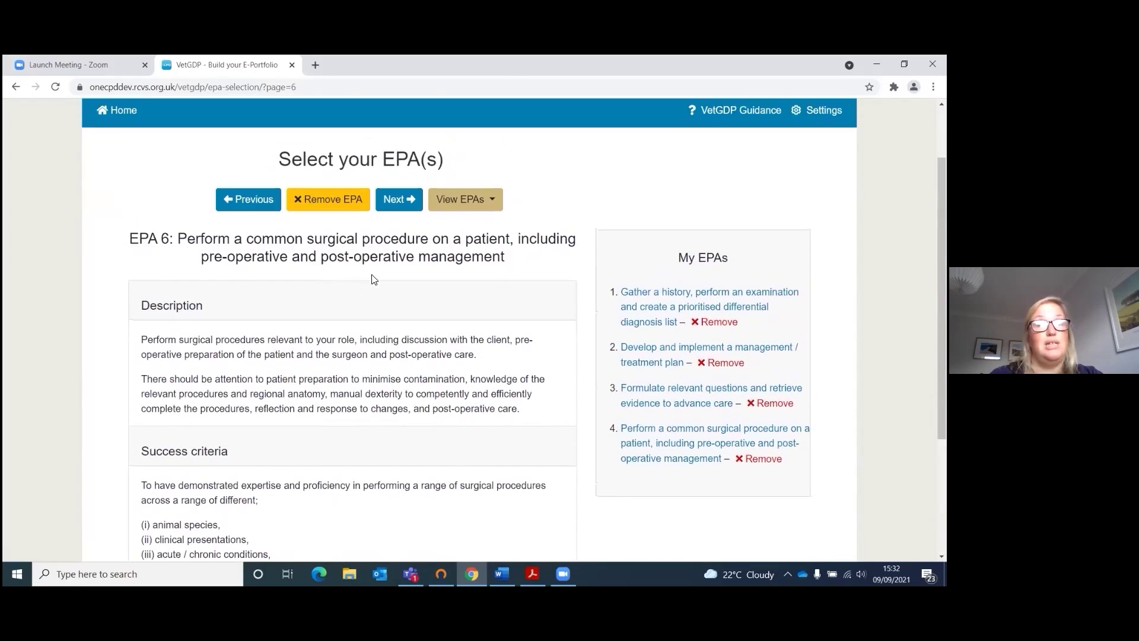
- Go through EPAs 7 to 15 without adding any and open the review of the selected EPAs
{"action": "left_click", "coordinate": [411, 209]}
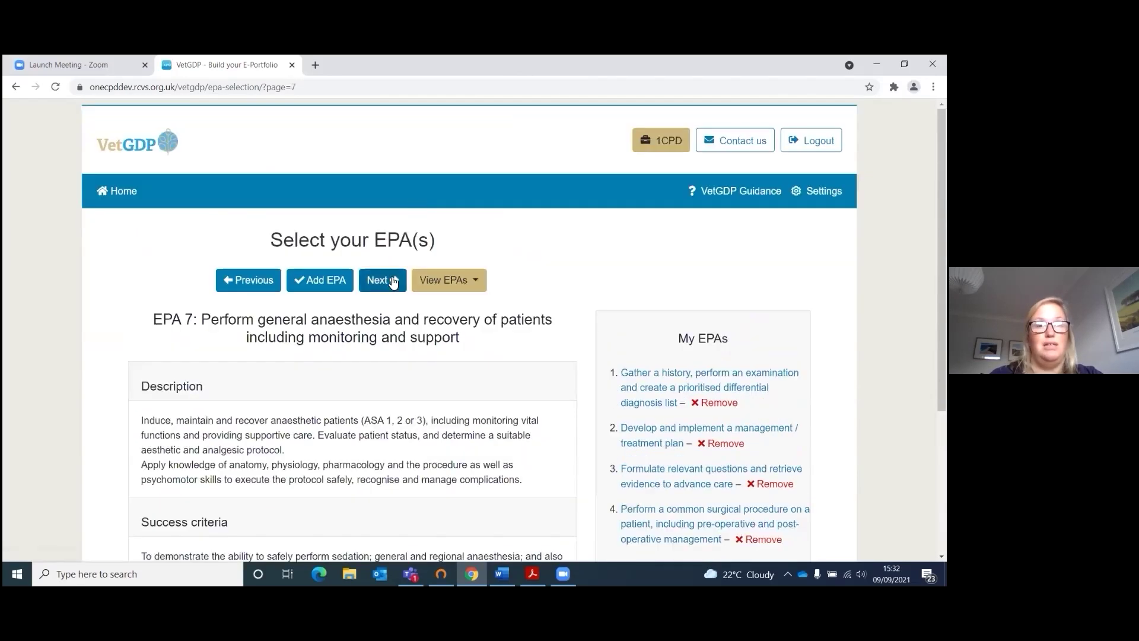
{"action": "left_click", "coordinate": [392, 280]}
{"action": "left_click", "coordinate": [391, 281]}
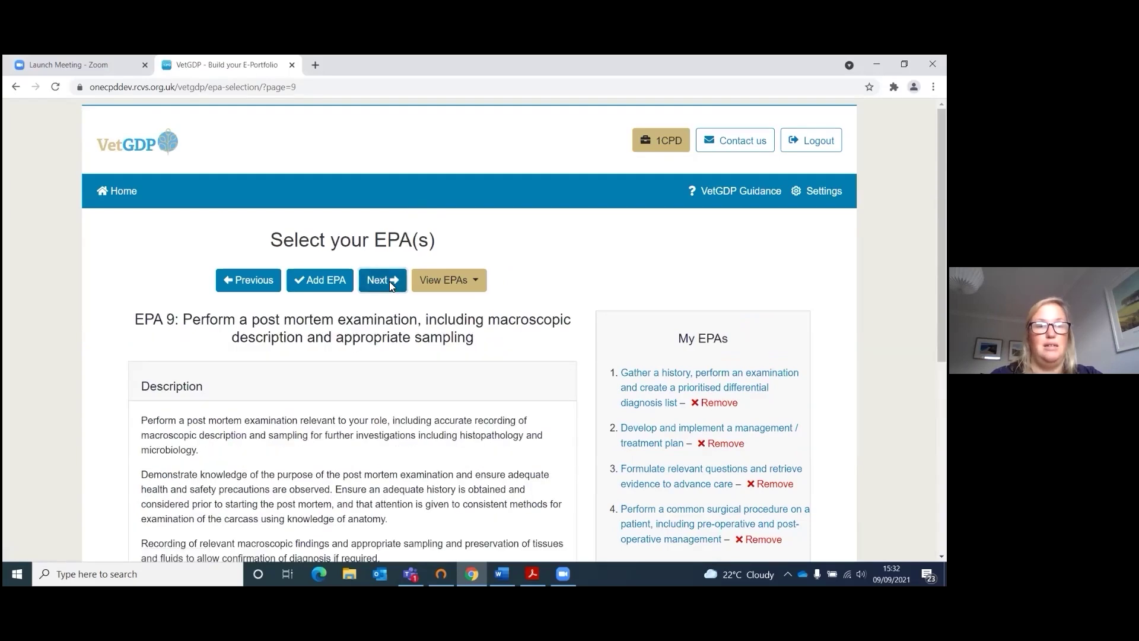
{"action": "left_click", "coordinate": [392, 283]}
{"action": "left_click", "coordinate": [391, 283]}
{"action": "left_click", "coordinate": [392, 283]}
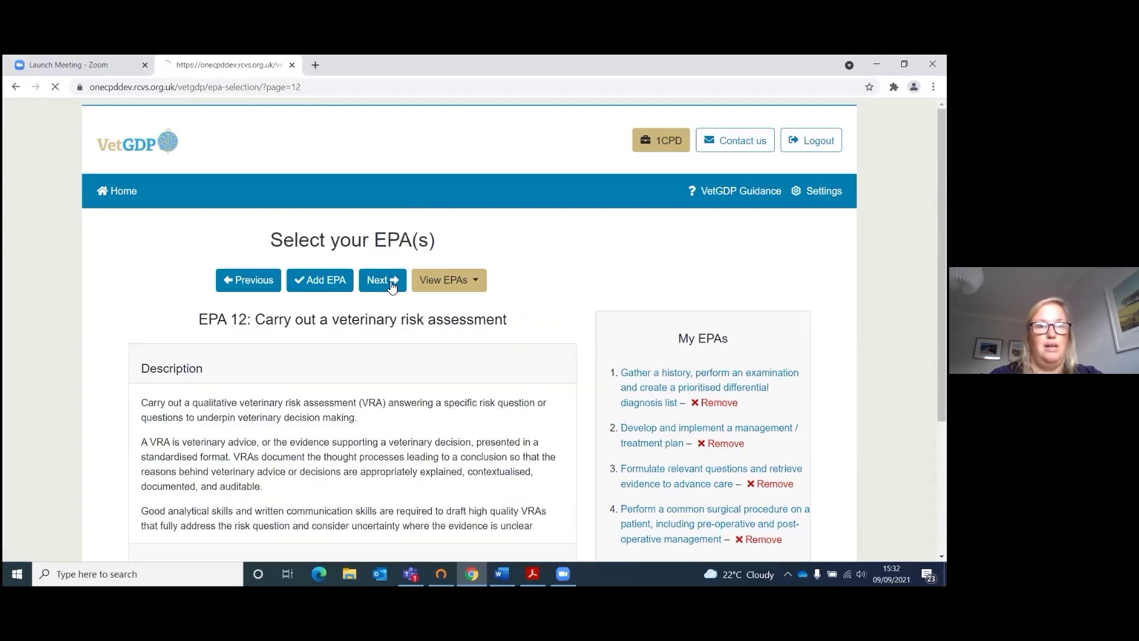
{"action": "left_click", "coordinate": [392, 283]}
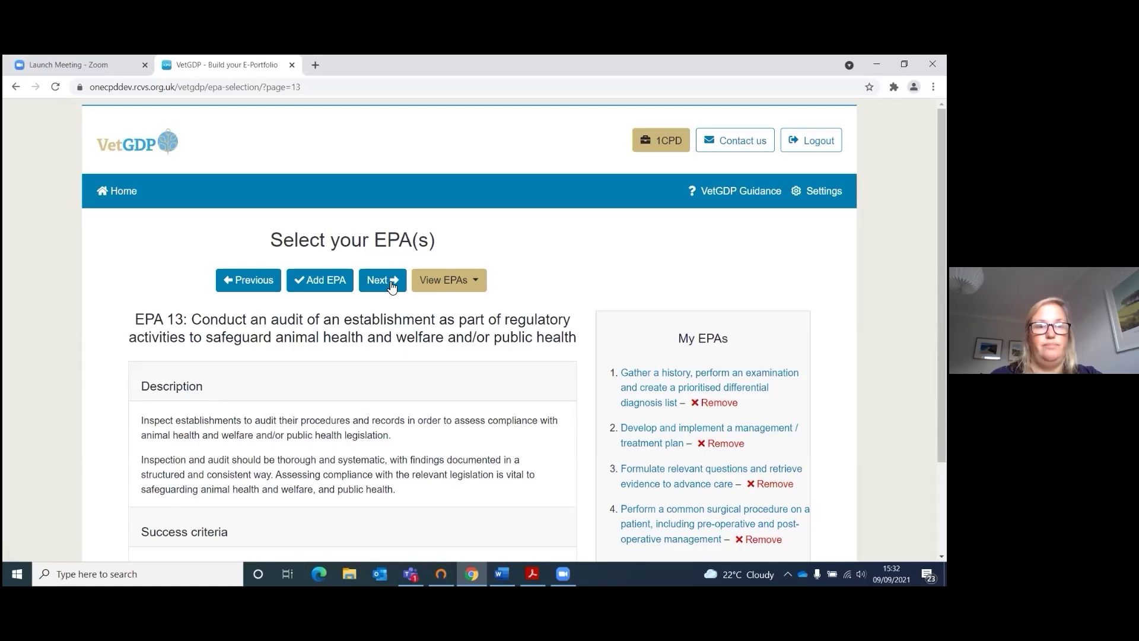
{"action": "left_click", "coordinate": [391, 284]}
{"action": "left_click", "coordinate": [392, 284]}
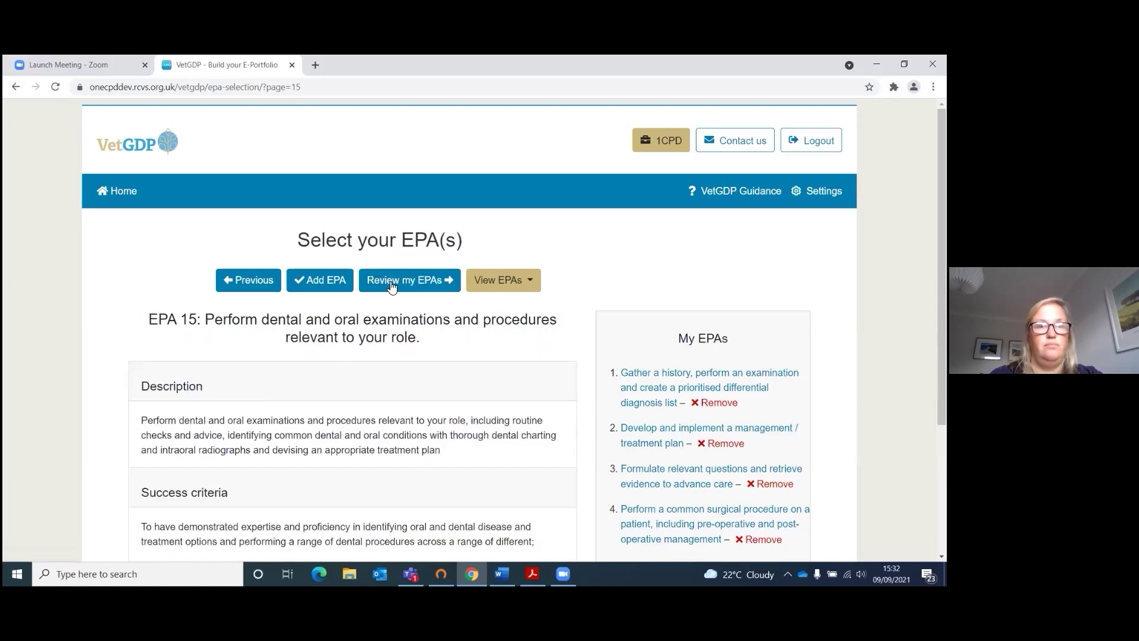
{"action": "scroll", "coordinate": [391, 288], "scroll_direction": "down", "scroll_amount": 3}
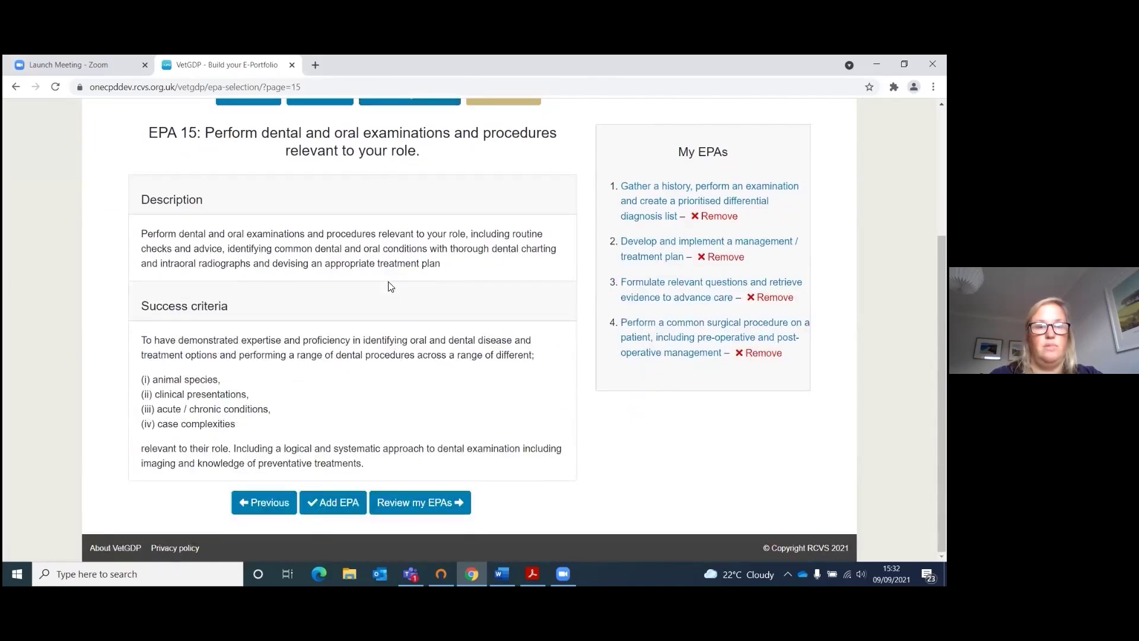
{"action": "left_click", "coordinate": [408, 504]}
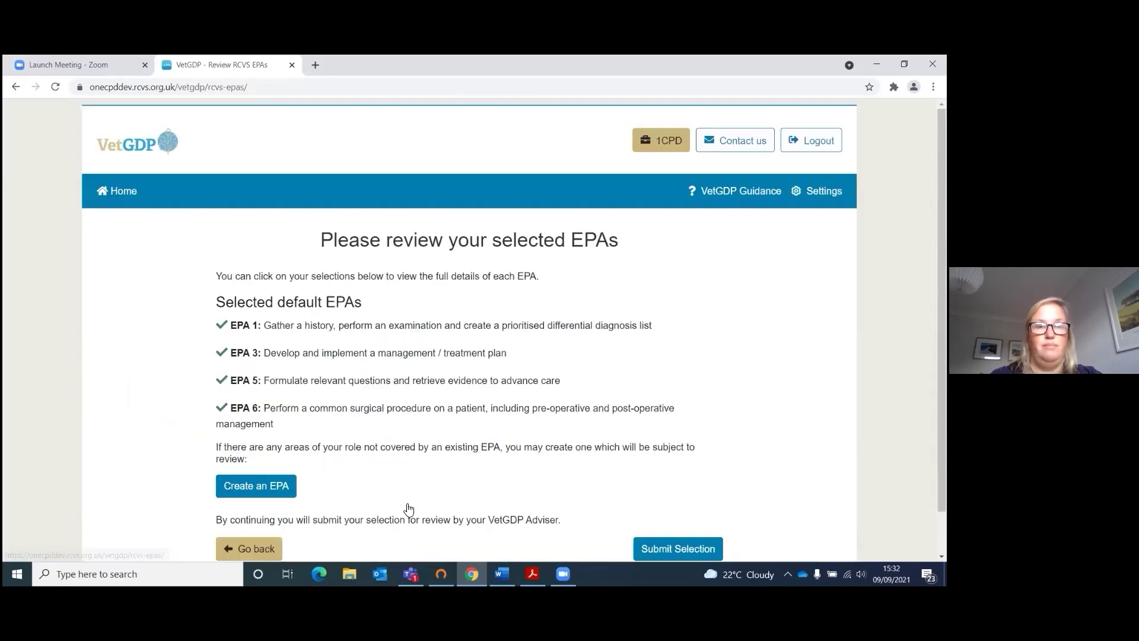
- Look over the title, description and success criteria fields for creating a custom EPA, and leave the form without submitting it
{"action": "scroll", "coordinate": [432, 393], "scroll_direction": "down", "scroll_amount": 1}
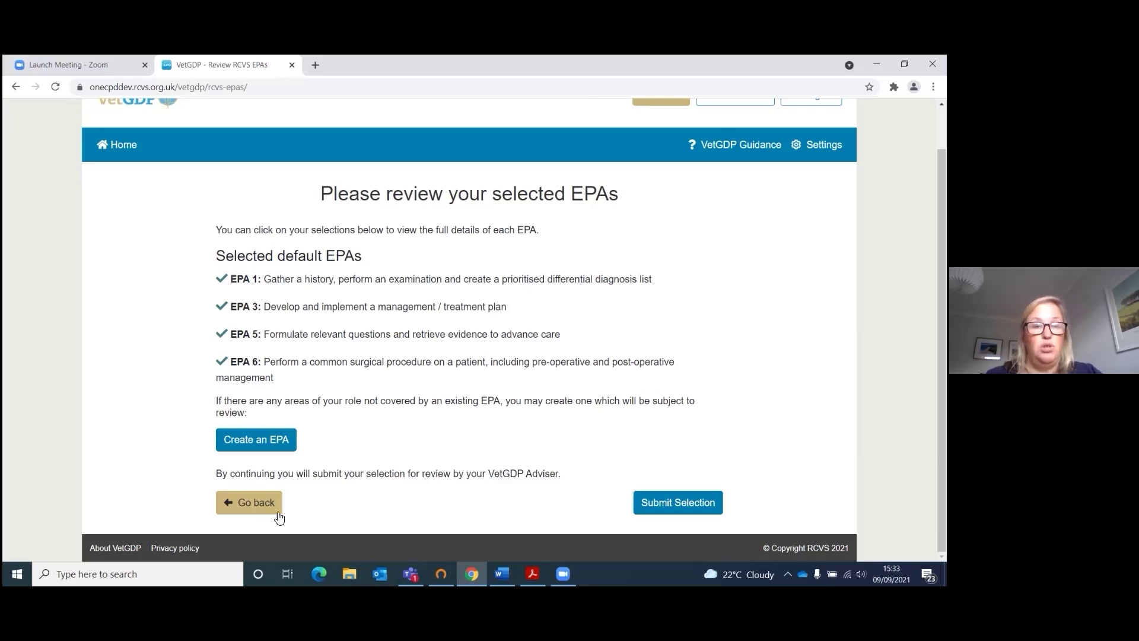
{"action": "left_click", "coordinate": [258, 446]}
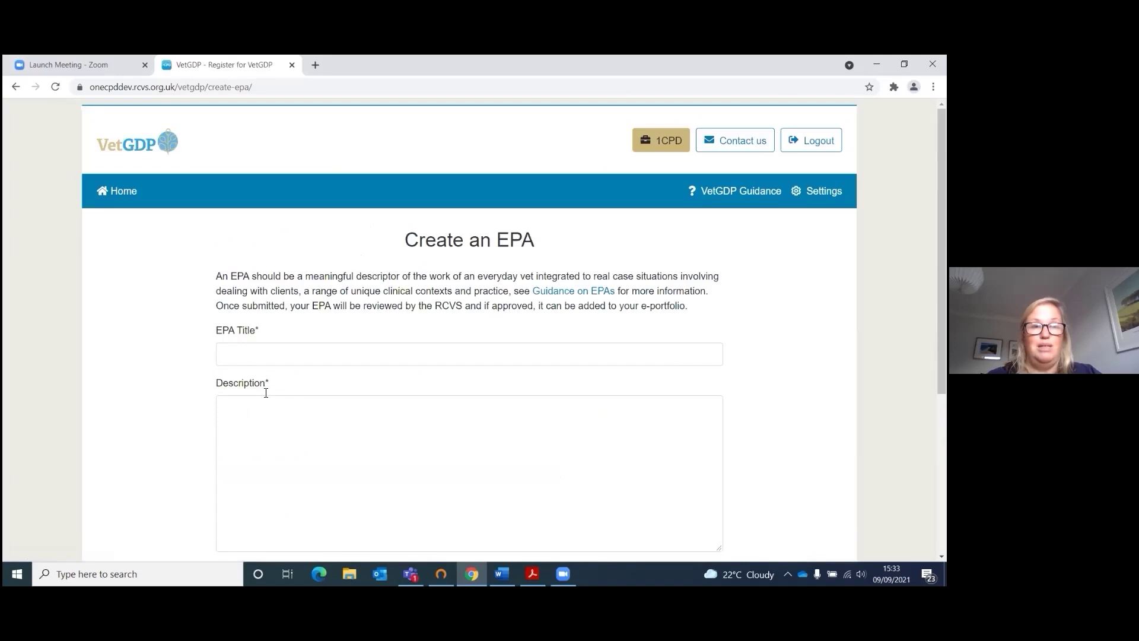
{"action": "scroll", "coordinate": [261, 389], "scroll_direction": "down", "scroll_amount": 1}
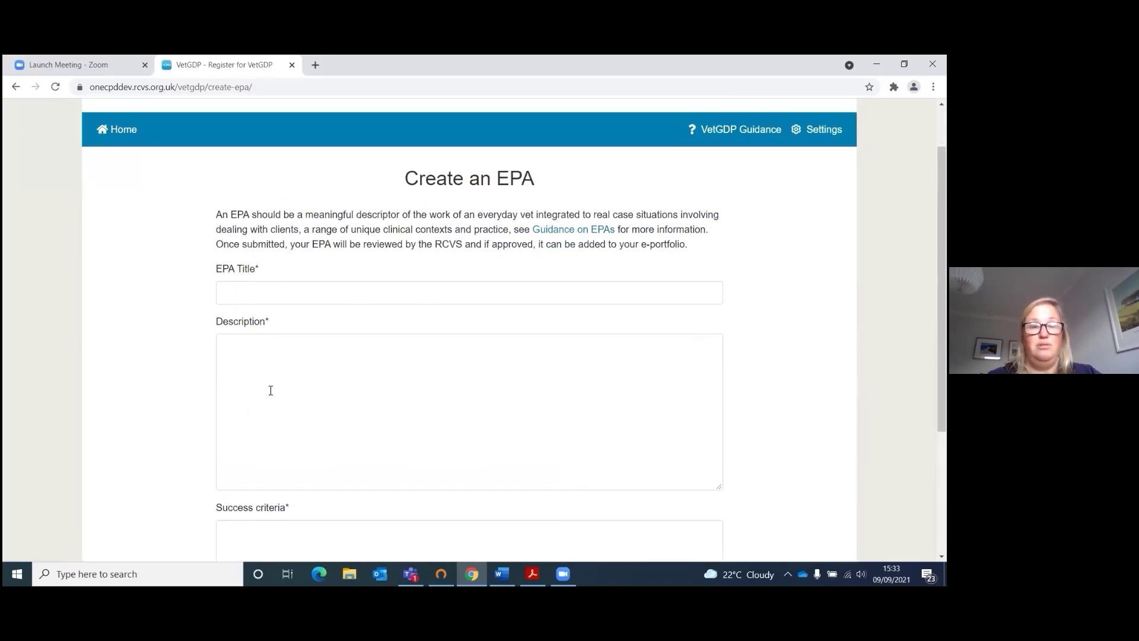
{"action": "scroll", "coordinate": [261, 356], "scroll_direction": "down", "scroll_amount": 1}
{"action": "scroll", "coordinate": [256, 350], "scroll_direction": "down", "scroll_amount": 2}
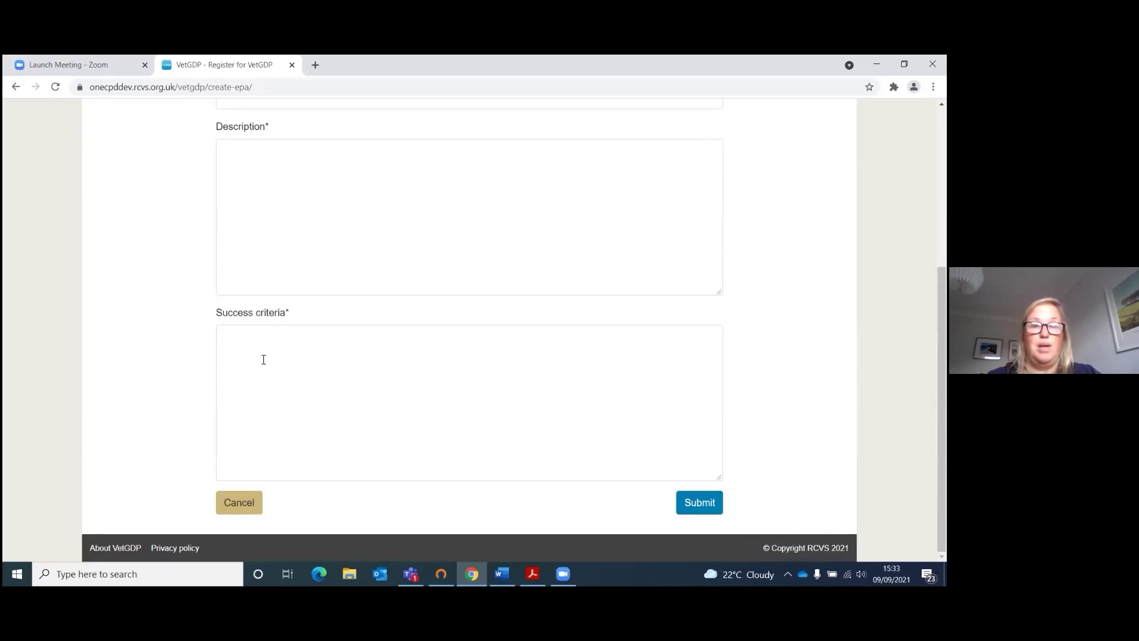
{"action": "left_click", "coordinate": [242, 500]}
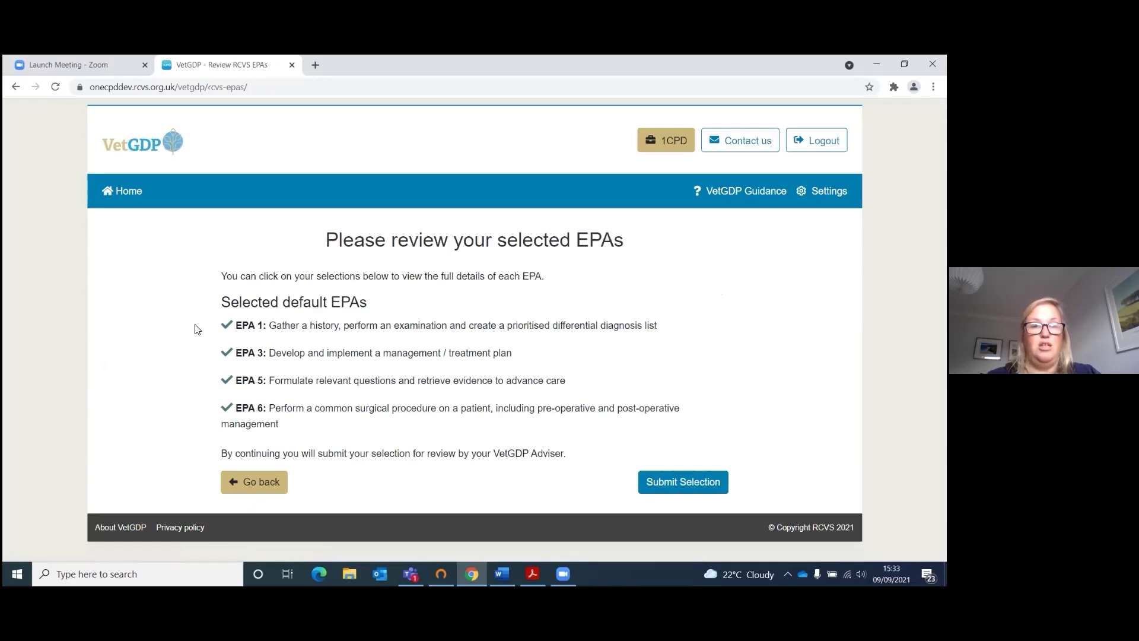
- Submit the reviewed EPA selection to the VetGDP Adviser
{"action": "left_click", "coordinate": [671, 484]}
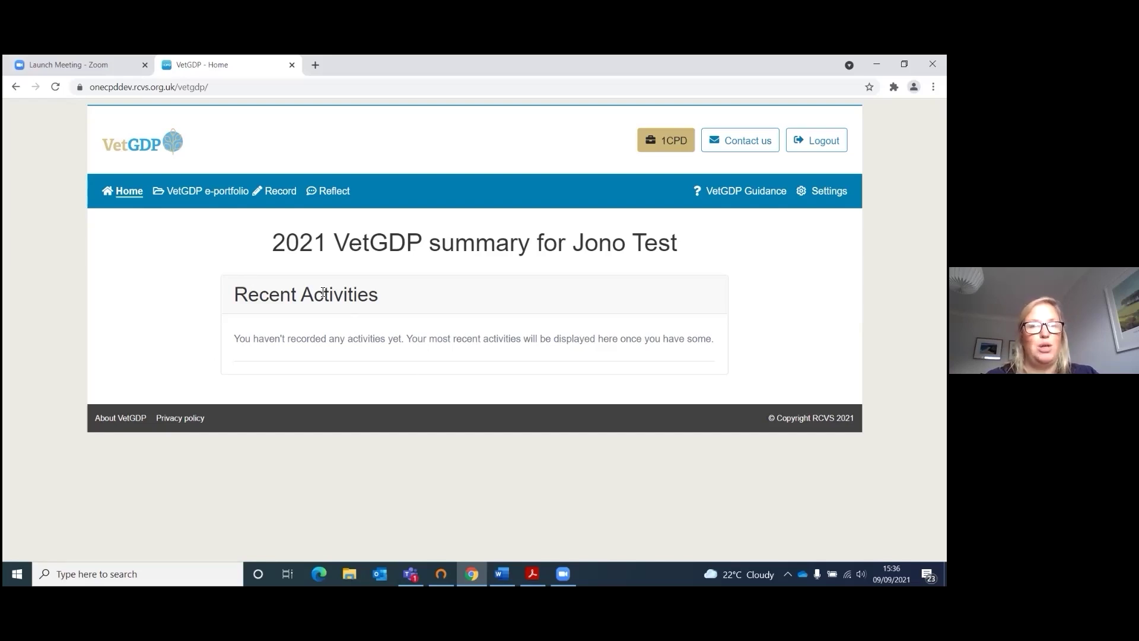
- Look over the EPAs in the VetGDP e-portfolio, along with the description and success criteria of EPA 1
{"action": "left_click", "coordinate": [196, 192]}
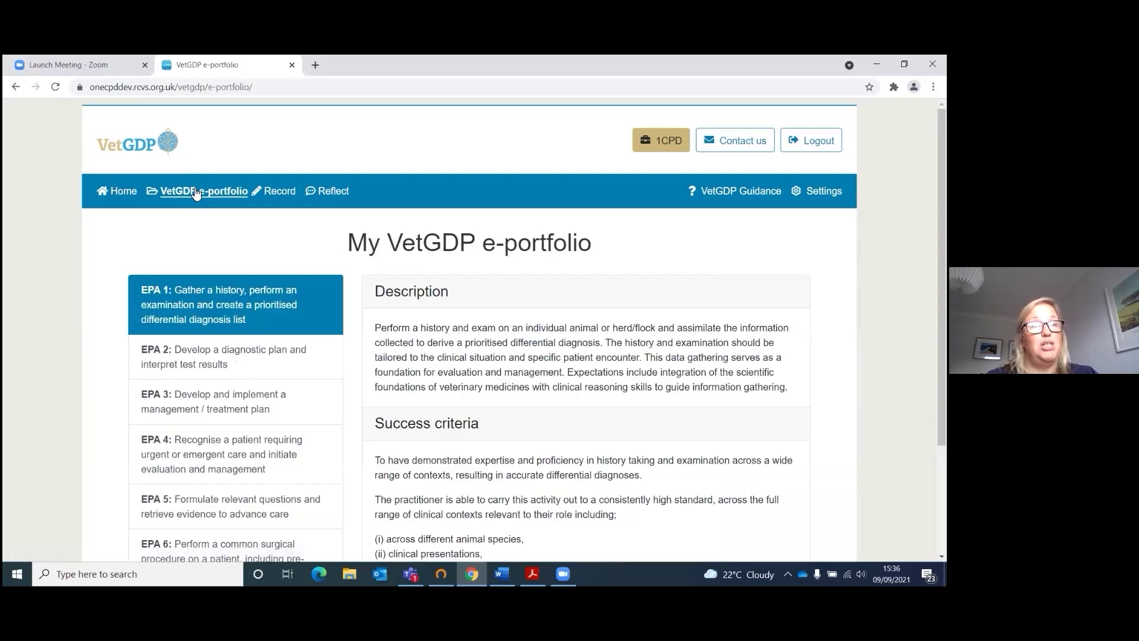
{"action": "scroll", "coordinate": [213, 235], "scroll_direction": "down", "scroll_amount": 1}
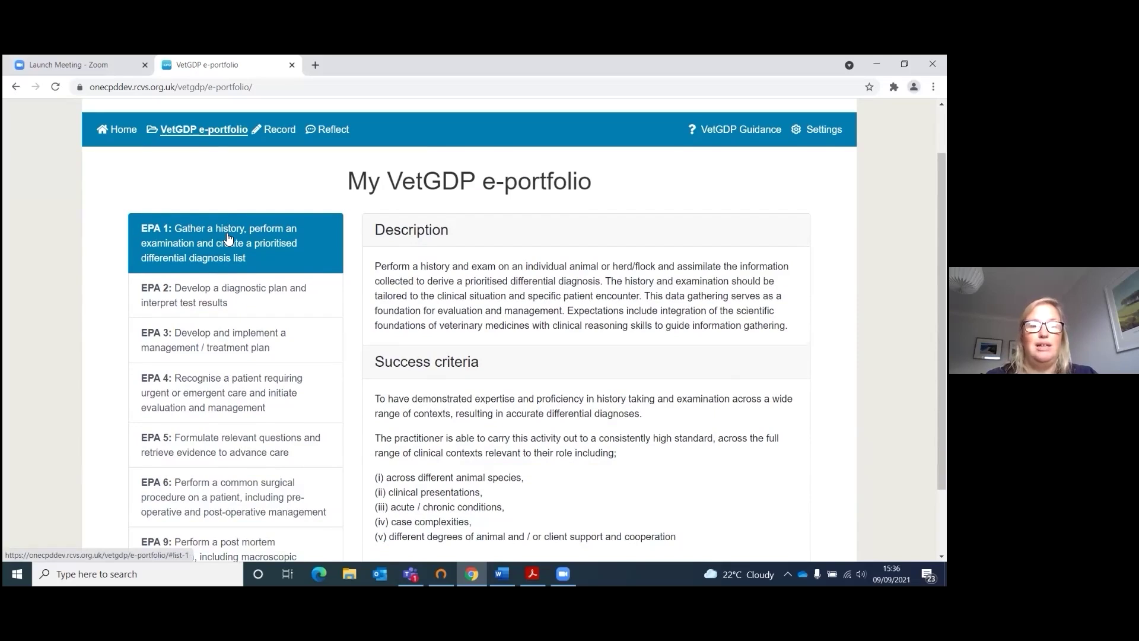
{"action": "scroll", "coordinate": [229, 237], "scroll_direction": "down", "scroll_amount": 2}
{"action": "scroll", "coordinate": [228, 238], "scroll_direction": "up", "scroll_amount": 2}
{"action": "scroll", "coordinate": [230, 239], "scroll_direction": "down", "scroll_amount": 2}
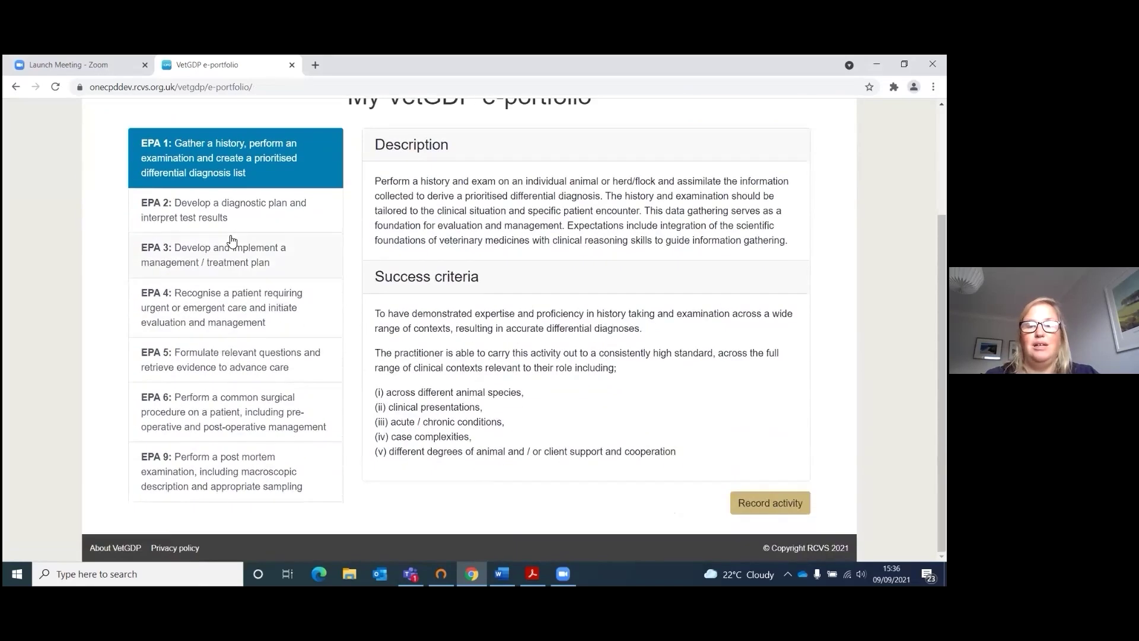
{"action": "scroll", "coordinate": [230, 240], "scroll_direction": "up", "scroll_amount": 1}
{"action": "scroll", "coordinate": [230, 240], "scroll_direction": "up", "scroll_amount": 1}
{"action": "scroll", "coordinate": [231, 240], "scroll_direction": "down", "scroll_amount": 2}
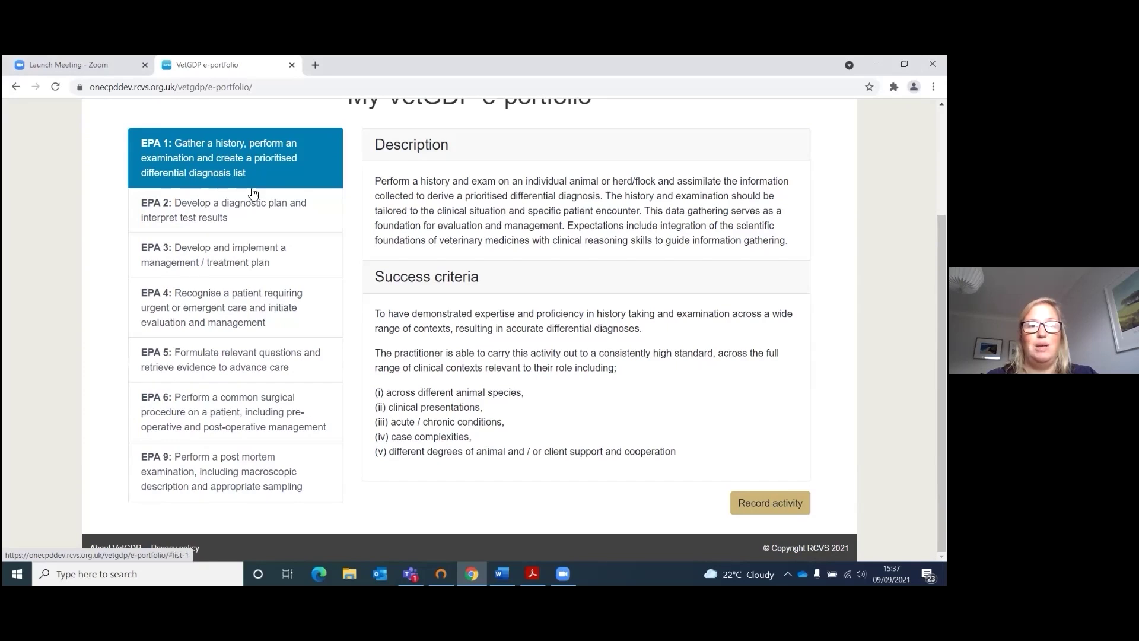
{"action": "scroll", "coordinate": [252, 191], "scroll_direction": "up", "scroll_amount": 2}
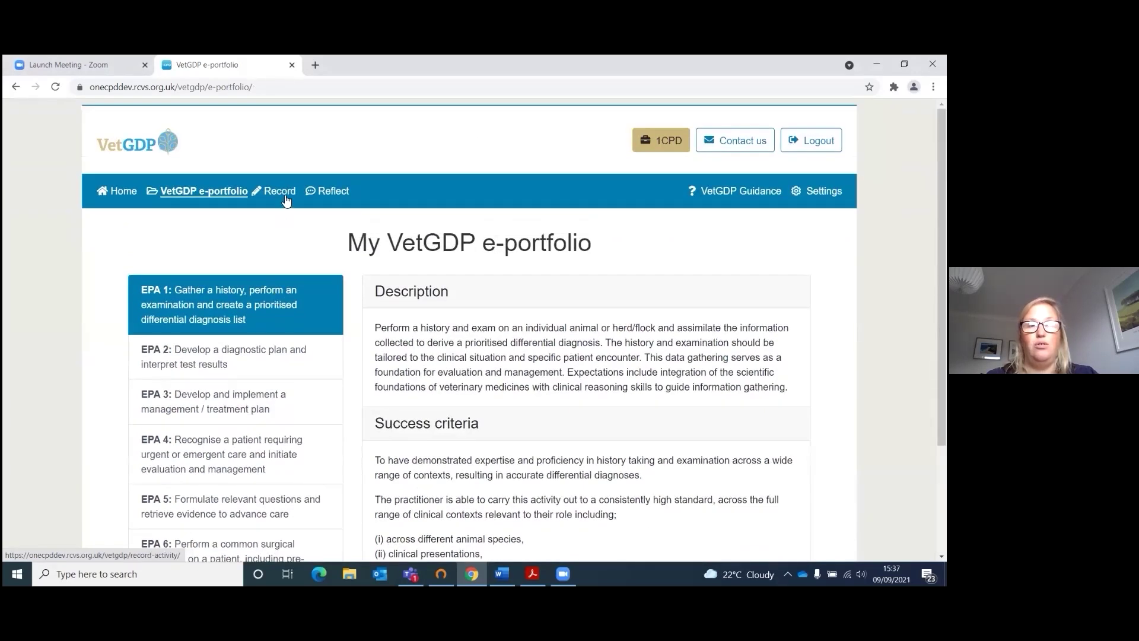
- Start recording an activity under EPA 1, named "Vaccination of a cat", with the completion date 09/09/2021
{"action": "left_click", "coordinate": [282, 191]}
{"action": "scroll", "coordinate": [282, 204], "scroll_direction": "down", "scroll_amount": 2}
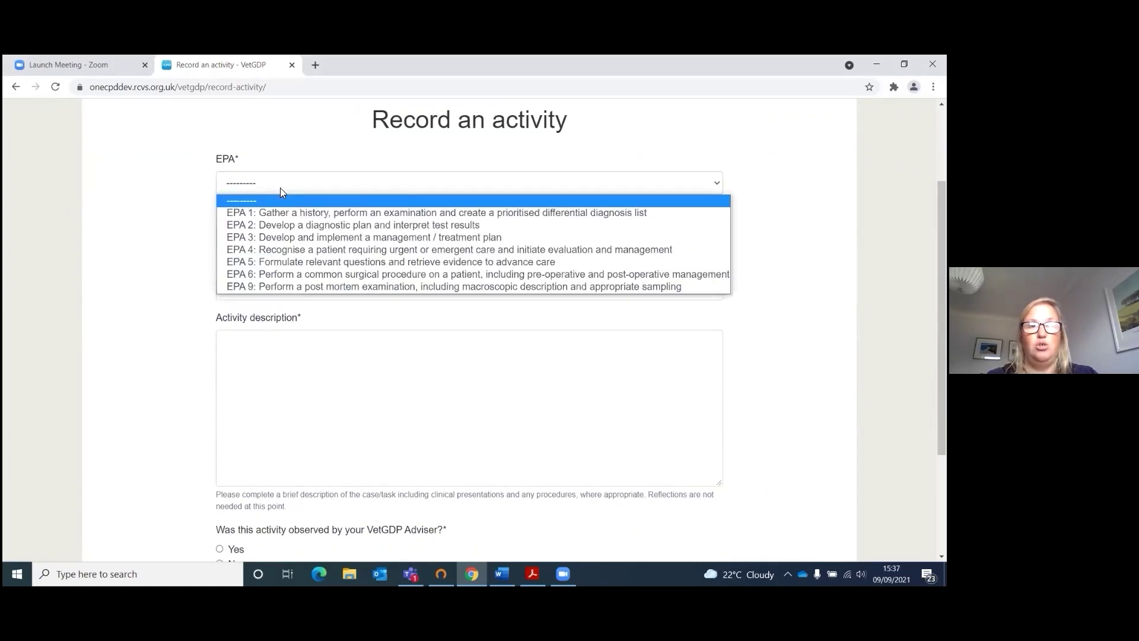
{"action": "left_click", "coordinate": [275, 213]}
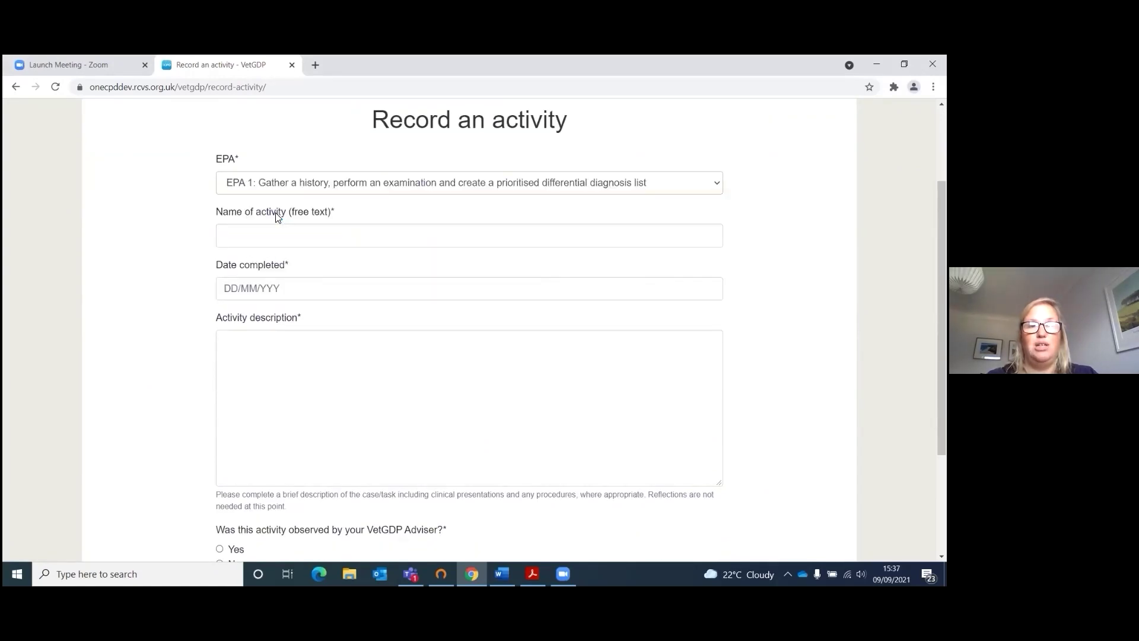
{"action": "left_click", "coordinate": [269, 232]}
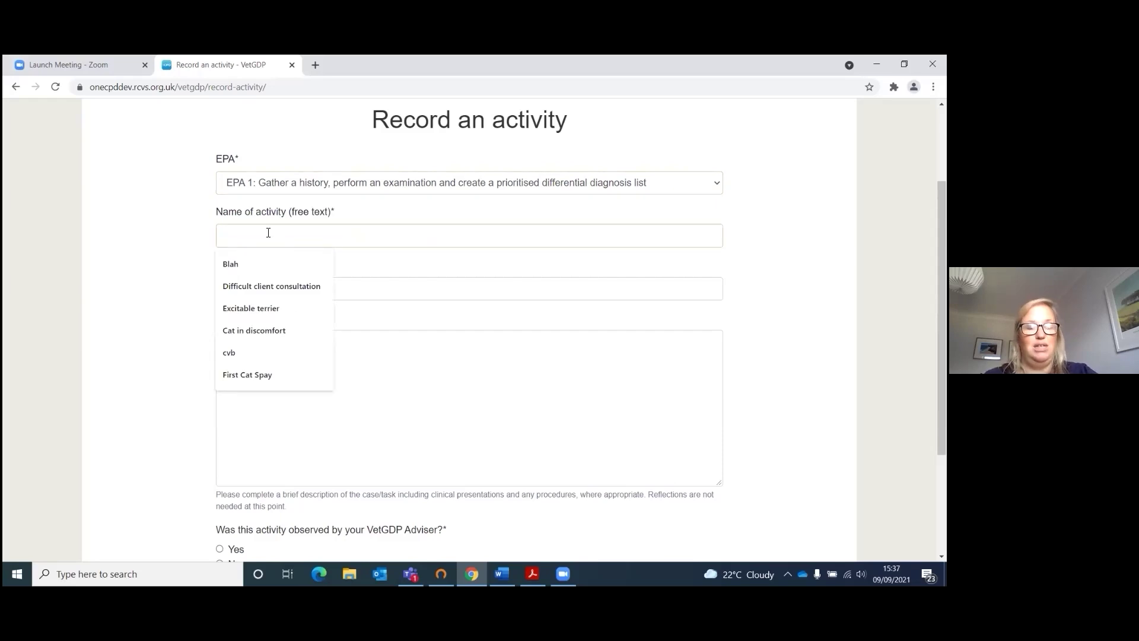
{"action": "type", "text": "Vaccination of a cat"}
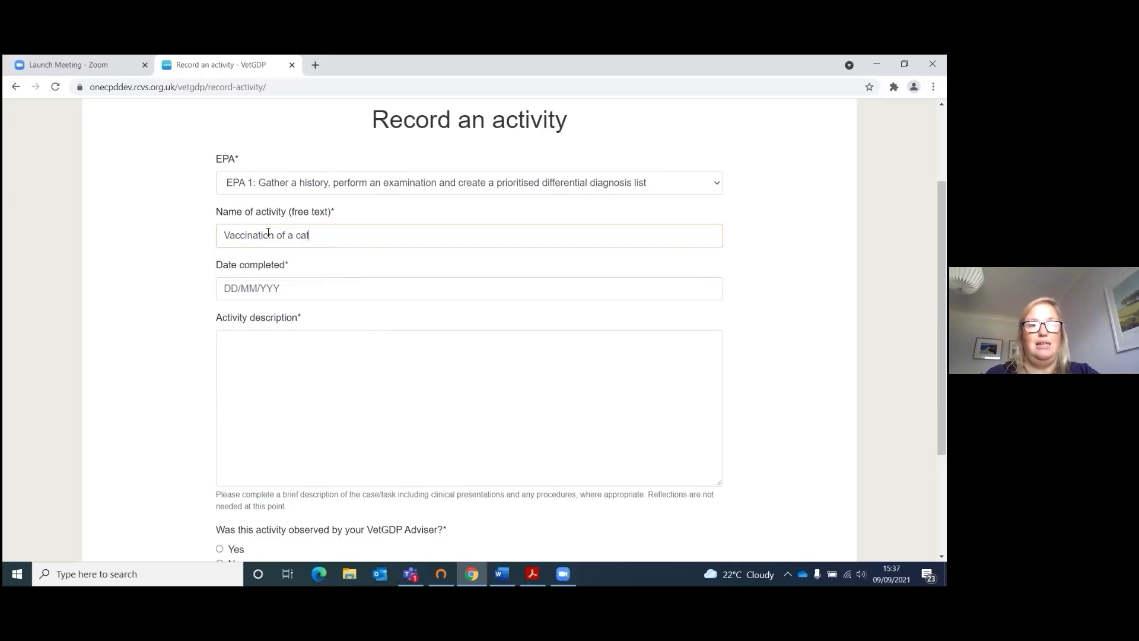
{"action": "left_click", "coordinate": [246, 288]}
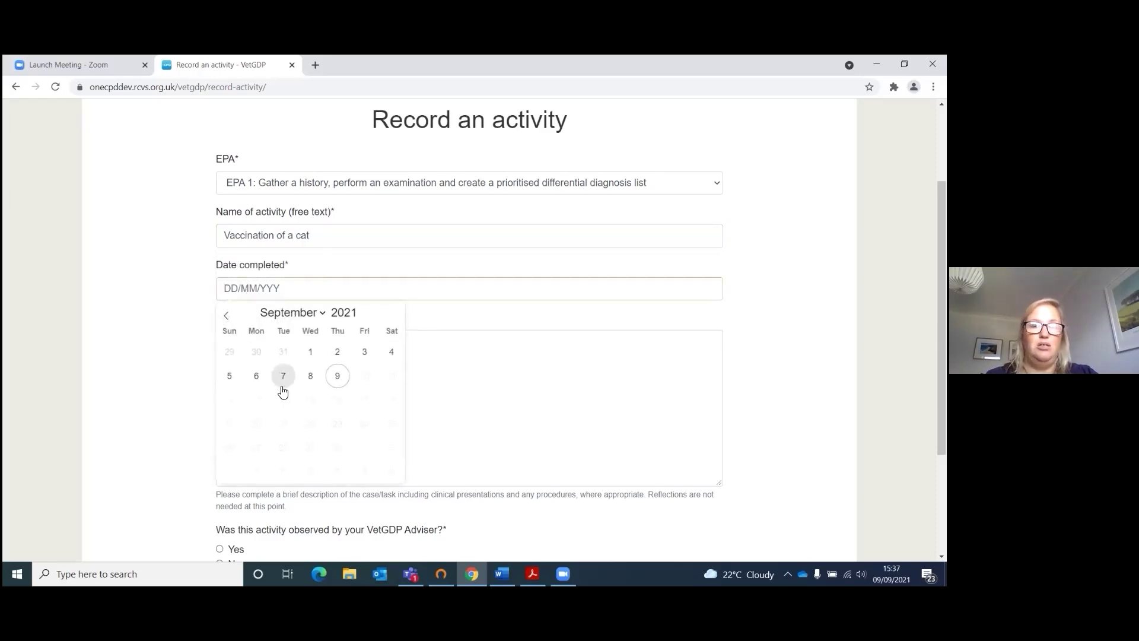
{"action": "left_click", "coordinate": [334, 385]}
{"action": "scroll", "coordinate": [332, 382], "scroll_direction": "down", "scroll_amount": 1}
{"action": "scroll", "coordinate": [332, 382], "scroll_direction": "up", "scroll_amount": 1}
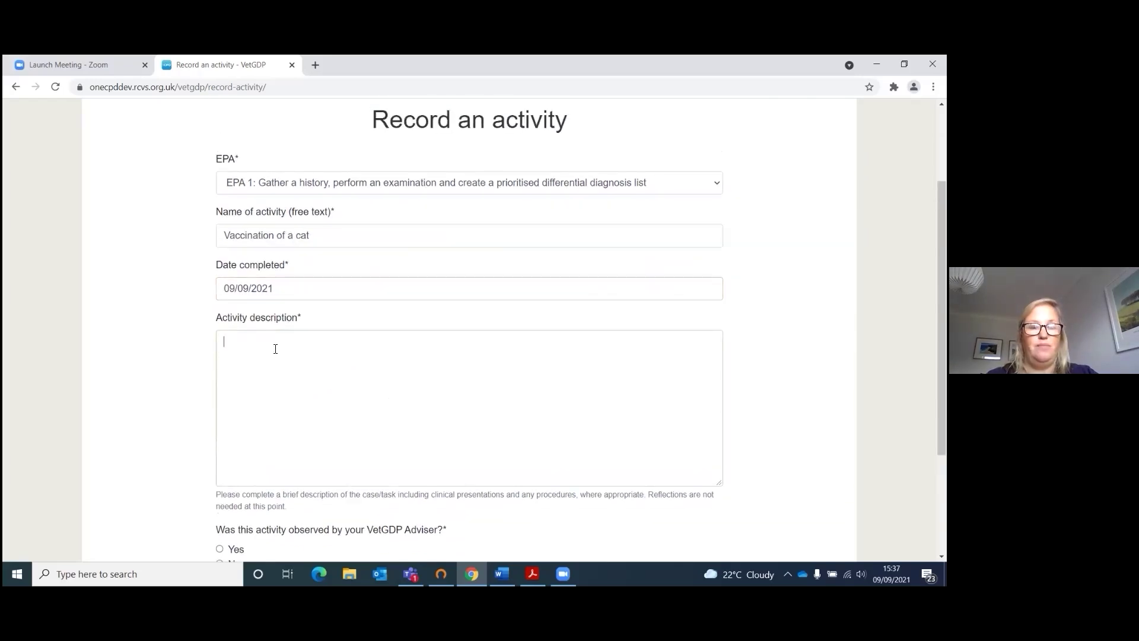
- Enter the activity description "Vaccinating a cat, taking a history, doing an exam, talking to client"
{"action": "type", "text": "cinating"}
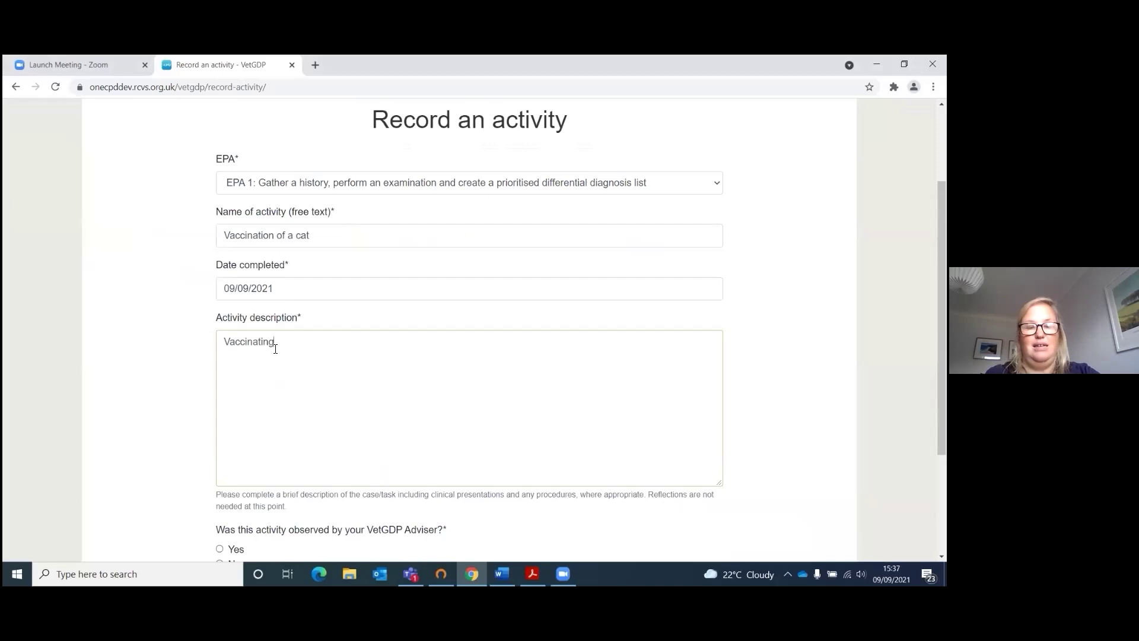
{"action": "type", "text": " a cat, taking a history"}
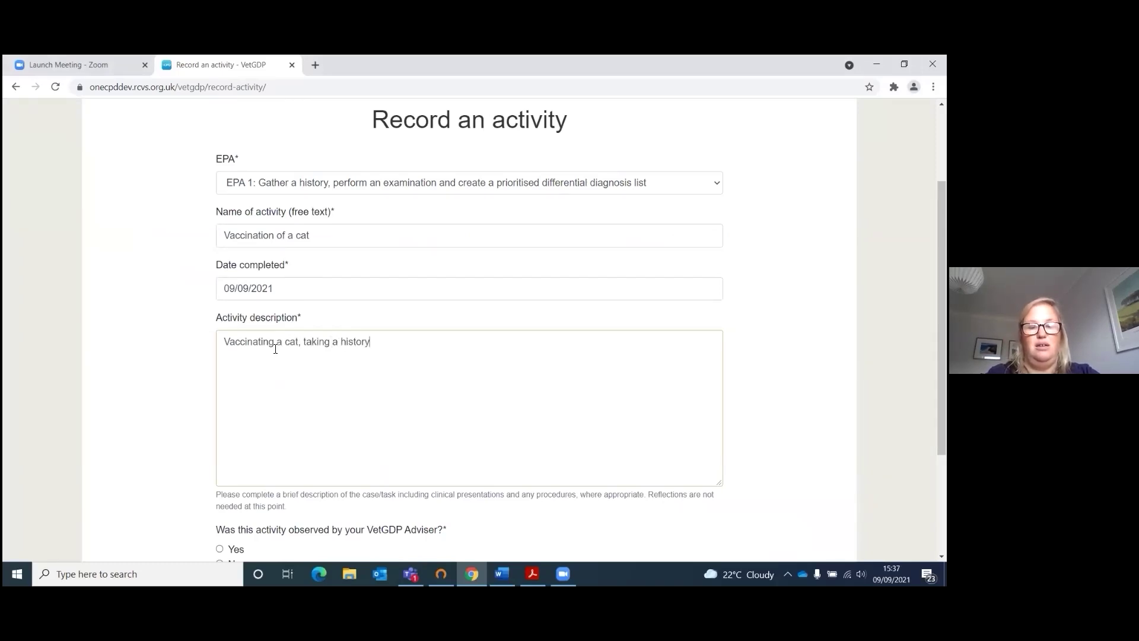
{"action": "type", "text": ", doing an exam, talking"}
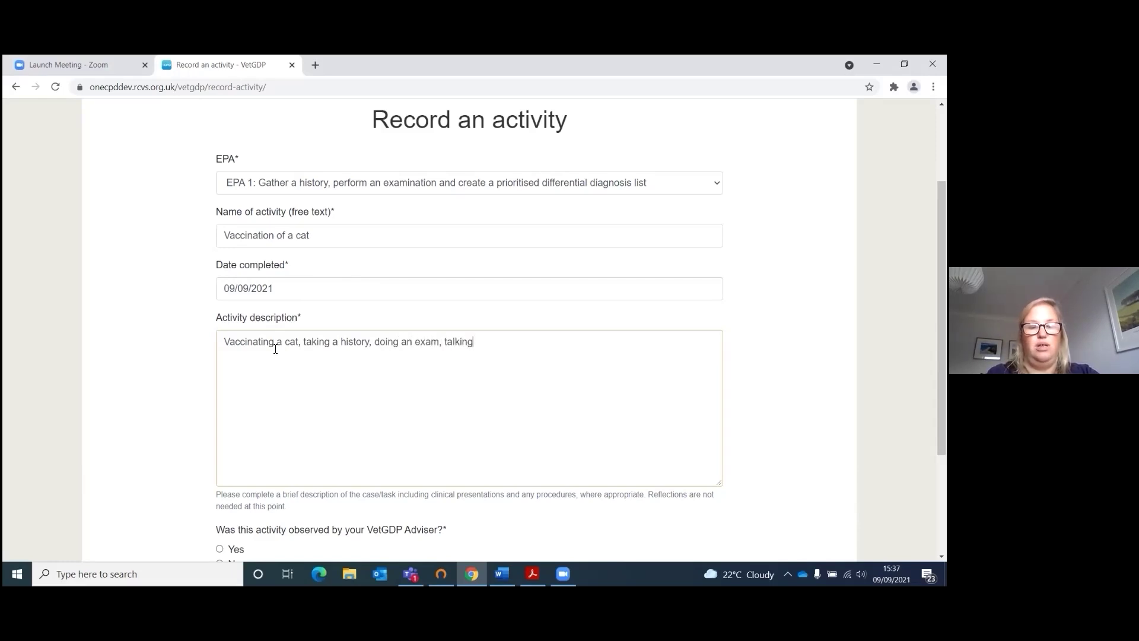
{"action": "type", "text": " to client"}
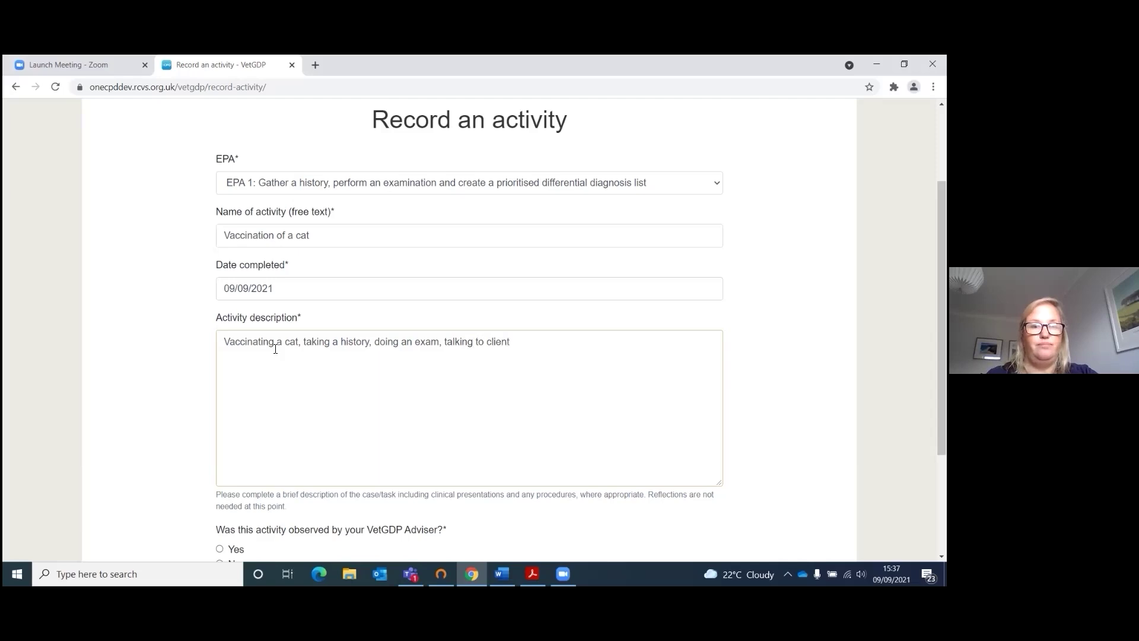
- Answer Yes to both adviser observation and guidance received, and continue to the activity's context questions
{"action": "scroll", "coordinate": [299, 422], "scroll_direction": "down", "scroll_amount": 3}
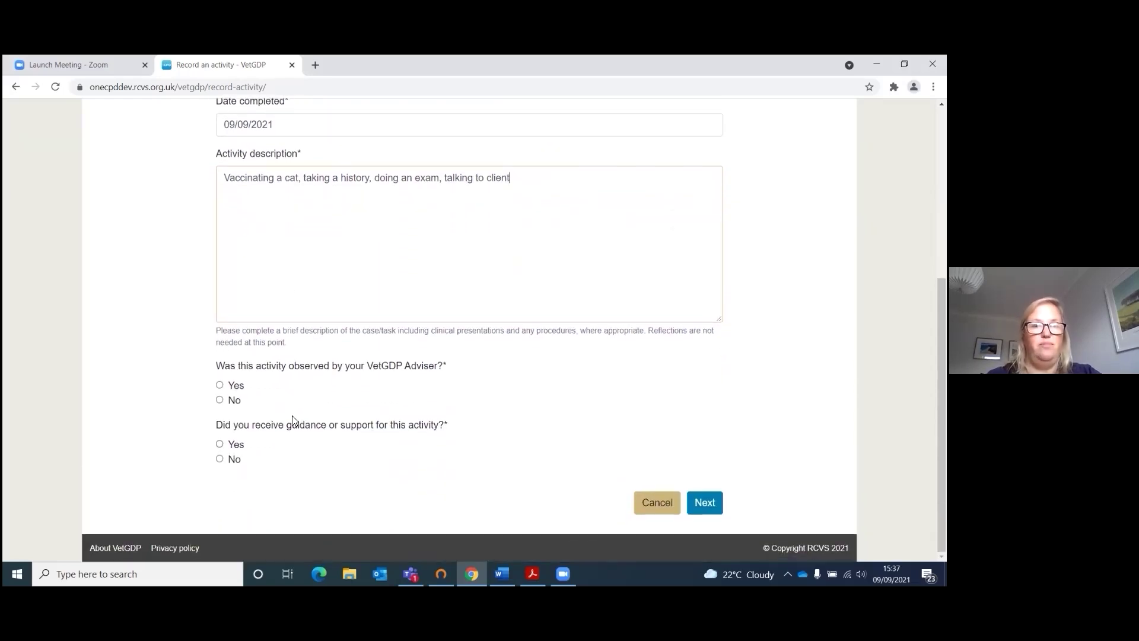
{"action": "left_click", "coordinate": [220, 385]}
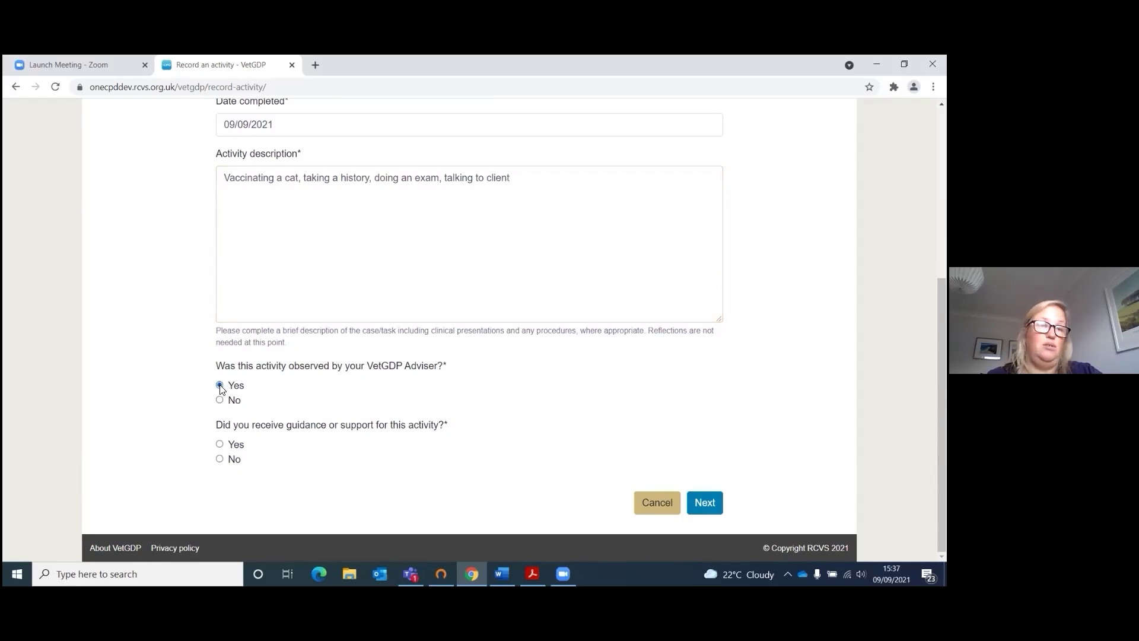
{"action": "left_click", "coordinate": [220, 444]}
{"action": "left_click", "coordinate": [718, 502]}
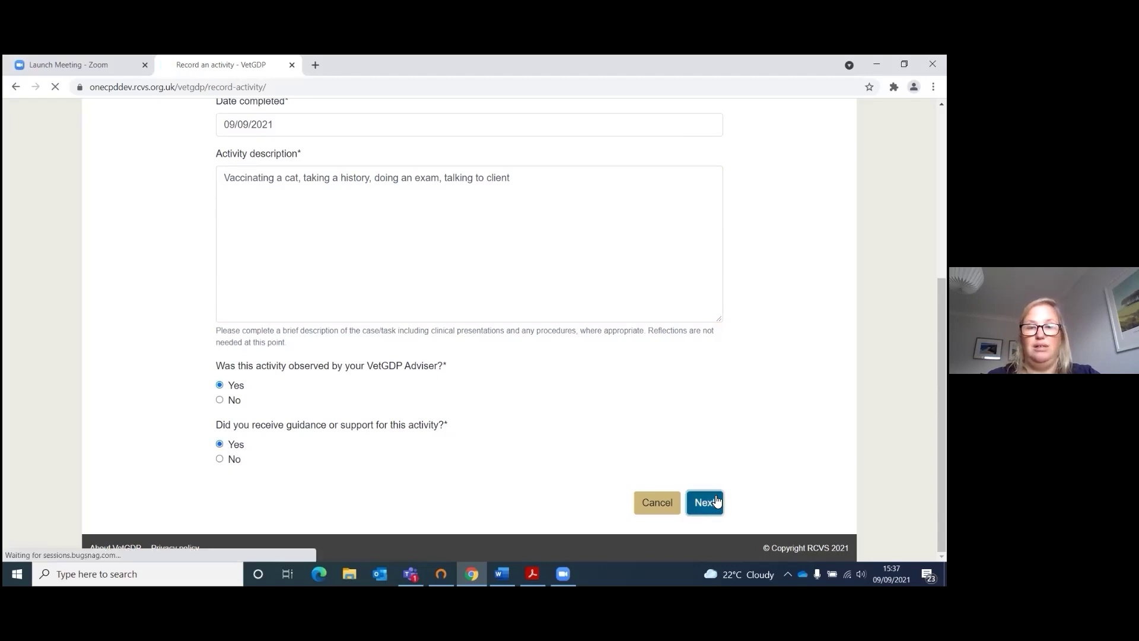
- Set the case complexity to Low/routine and enter Cat as the animal species, leaving the clinical presentation as N/A
{"action": "scroll", "coordinate": [492, 407], "scroll_direction": "down", "scroll_amount": 2}
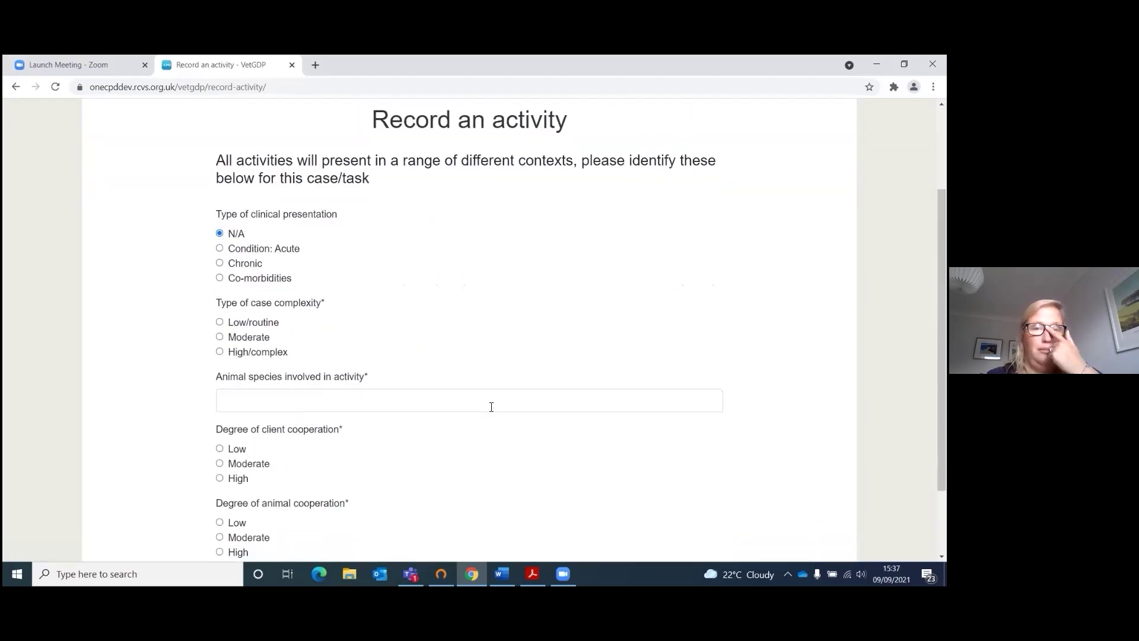
{"action": "scroll", "coordinate": [491, 407], "scroll_direction": "down", "scroll_amount": 1}
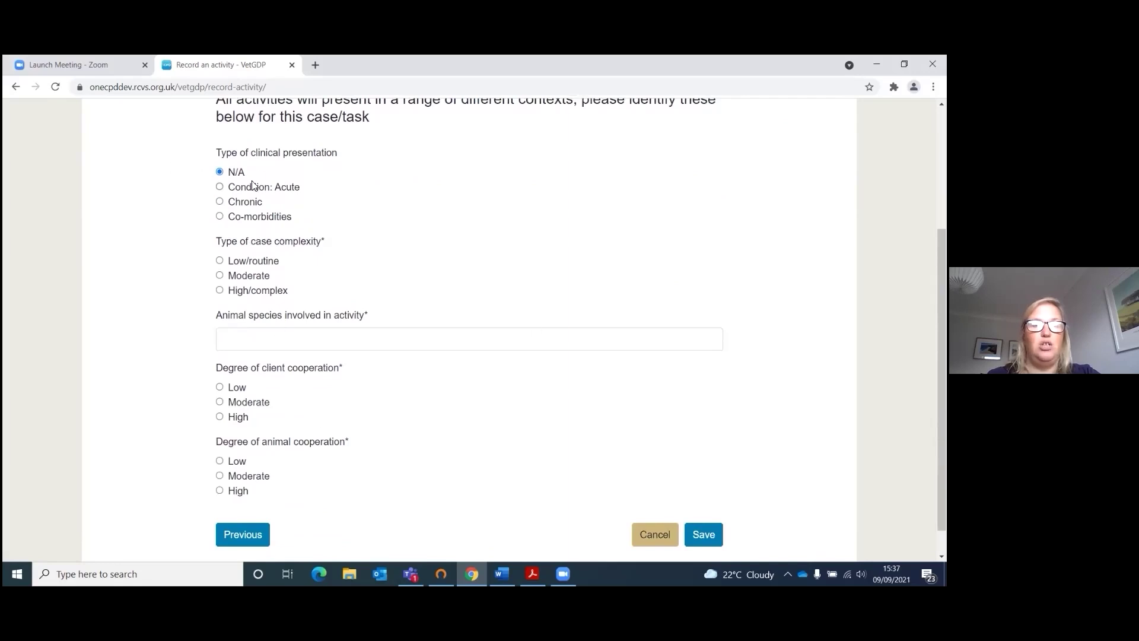
{"action": "scroll", "coordinate": [326, 244], "scroll_direction": "up", "scroll_amount": 2}
{"action": "scroll", "coordinate": [343, 254], "scroll_direction": "down", "scroll_amount": 1}
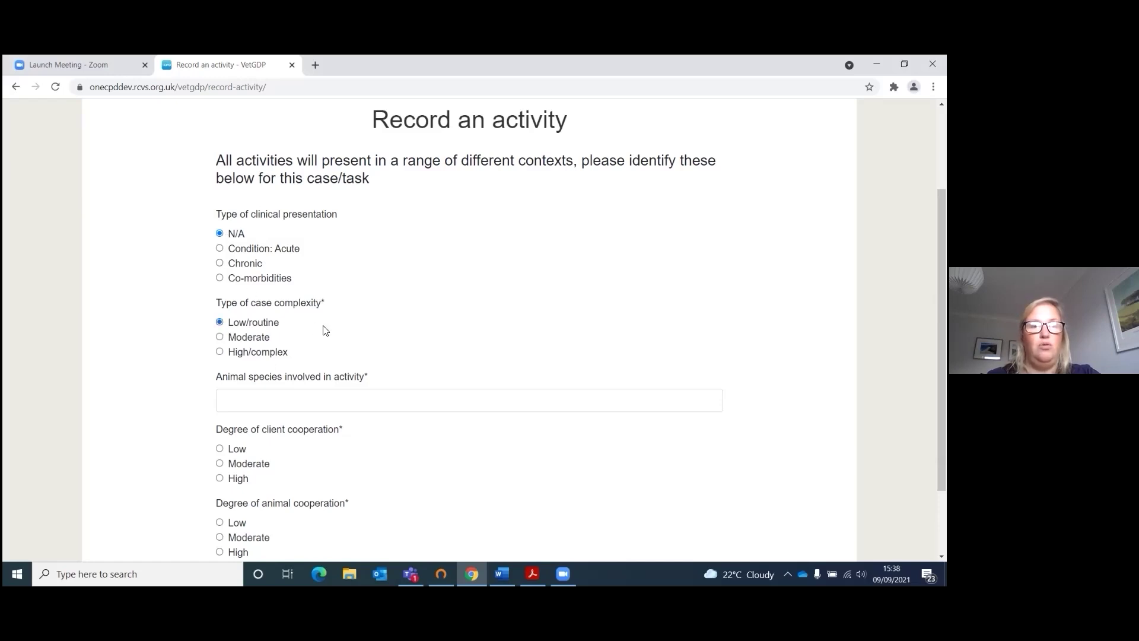
{"action": "scroll", "coordinate": [322, 328], "scroll_direction": "down", "scroll_amount": 1}
{"action": "left_click", "coordinate": [275, 336]}
{"action": "type", "text": "C"}
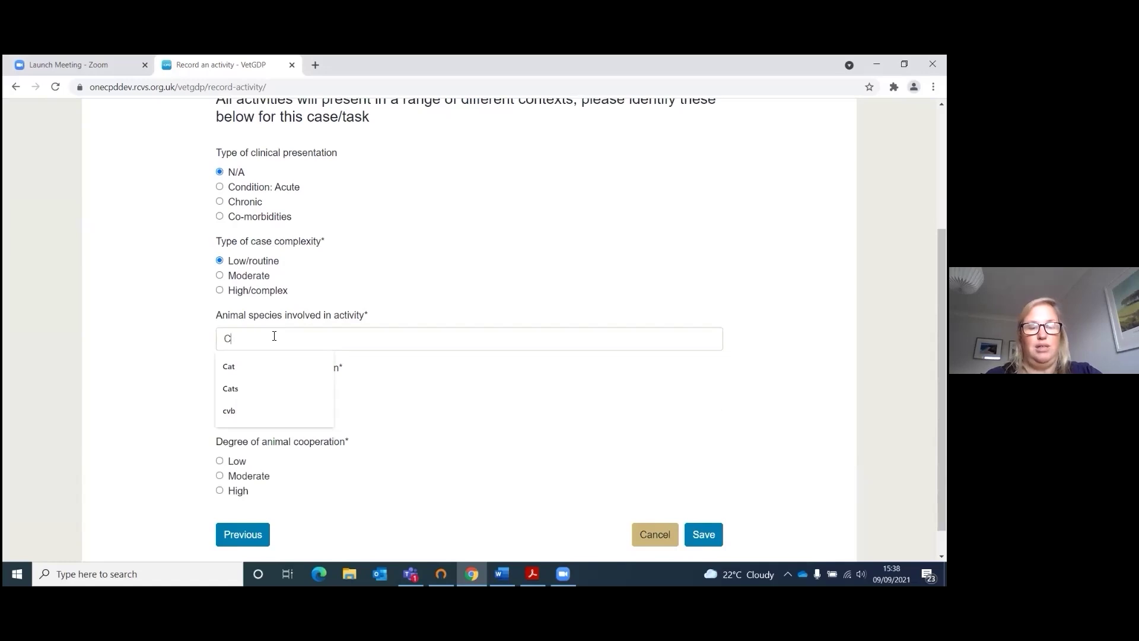
{"action": "type", "text": "at"}
{"action": "left_click", "coordinate": [404, 435]}
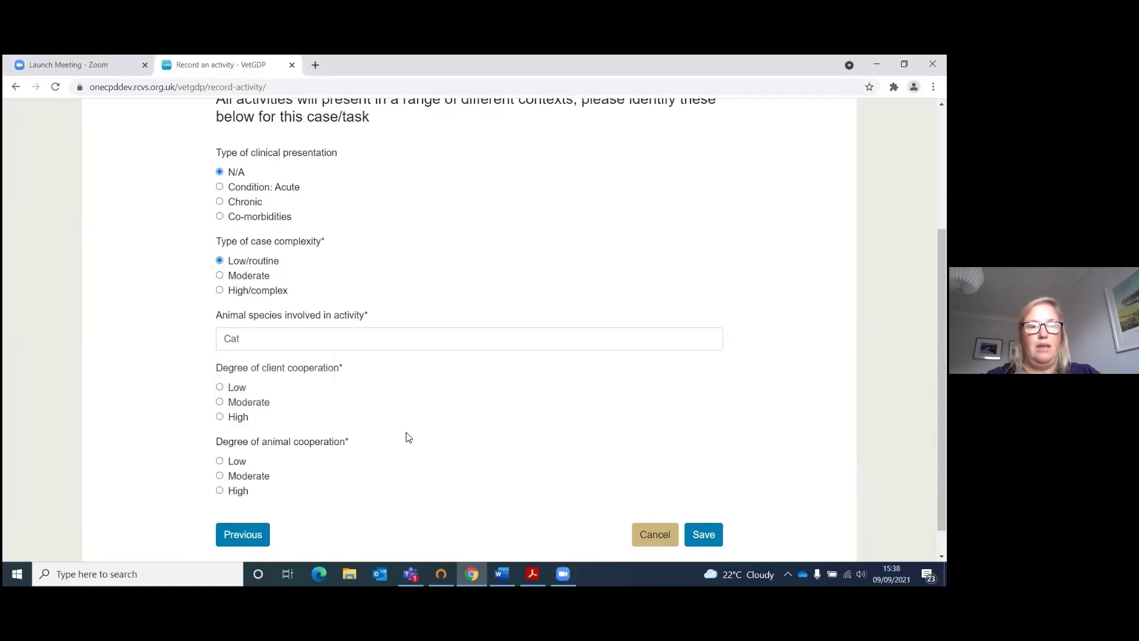
- Rate both client cooperation and animal cooperation as Moderate, and save the activity
{"action": "left_click", "coordinate": [219, 402]}
{"action": "scroll", "coordinate": [301, 367], "scroll_direction": "down", "scroll_amount": 1}
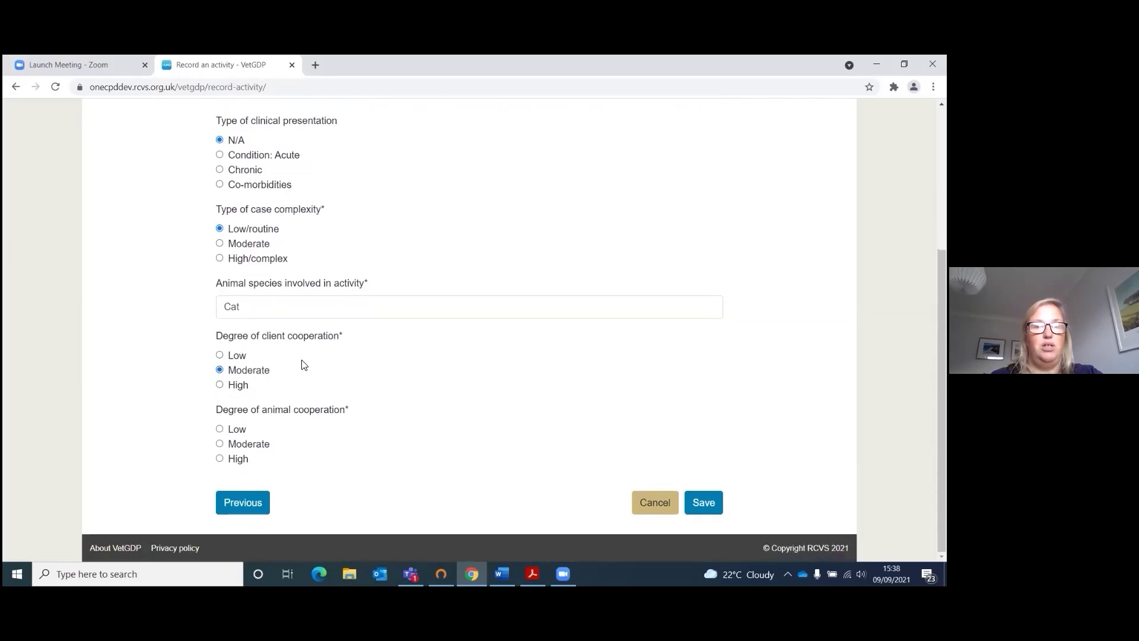
{"action": "left_click", "coordinate": [219, 443]}
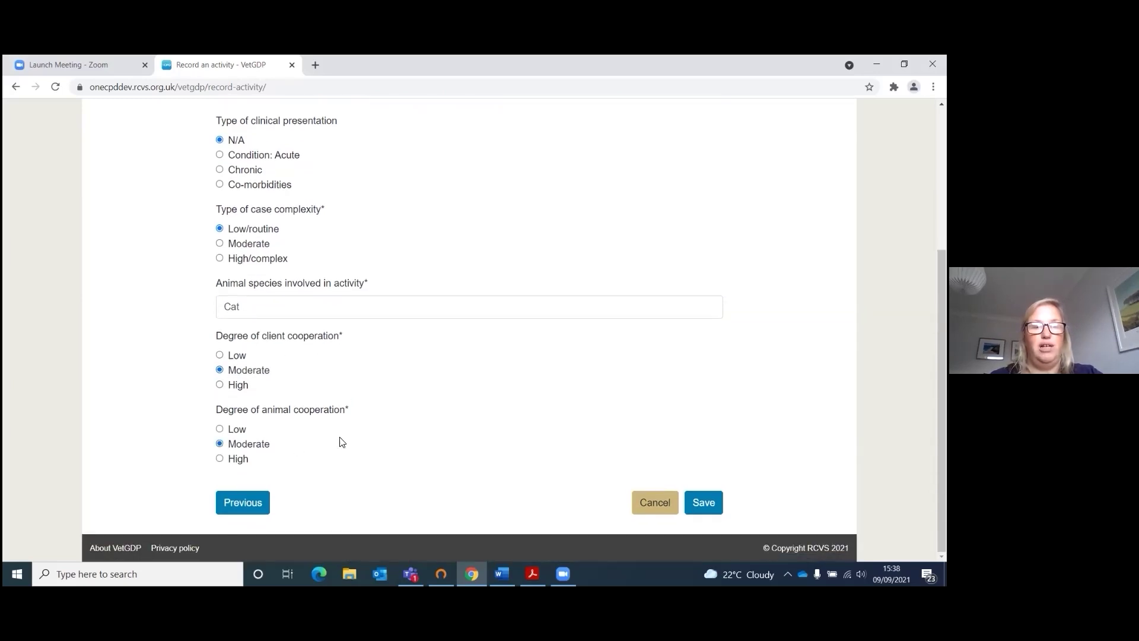
{"action": "left_click", "coordinate": [706, 504]}
{"action": "scroll", "coordinate": [625, 440], "scroll_direction": "down", "scroll_amount": 2}
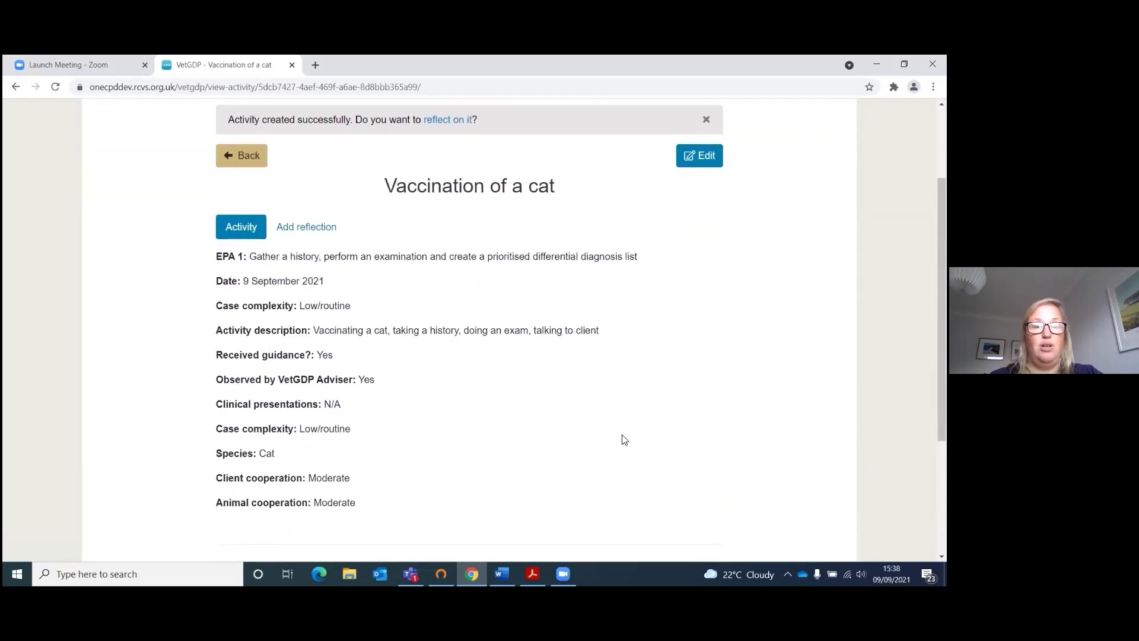
- Open a reflection for the cat vaccination activity and look over its activity summary, guided and free formats, and guided questions
{"action": "left_click", "coordinate": [303, 227]}
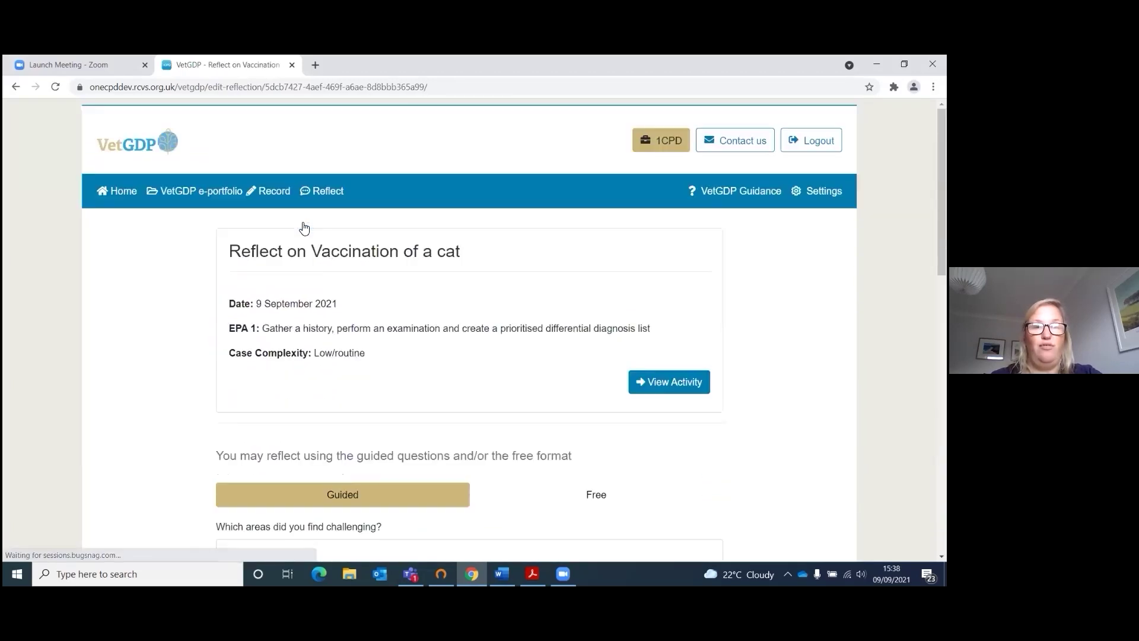
{"action": "scroll", "coordinate": [363, 311], "scroll_direction": "down", "scroll_amount": 4}
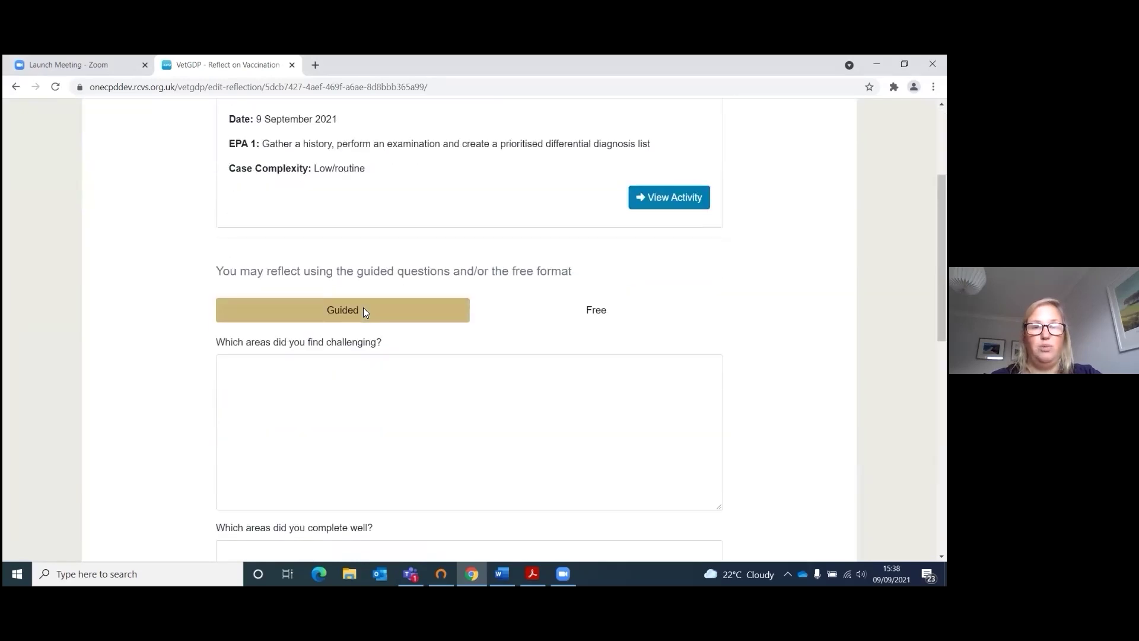
{"action": "scroll", "coordinate": [358, 287], "scroll_direction": "up", "scroll_amount": 4}
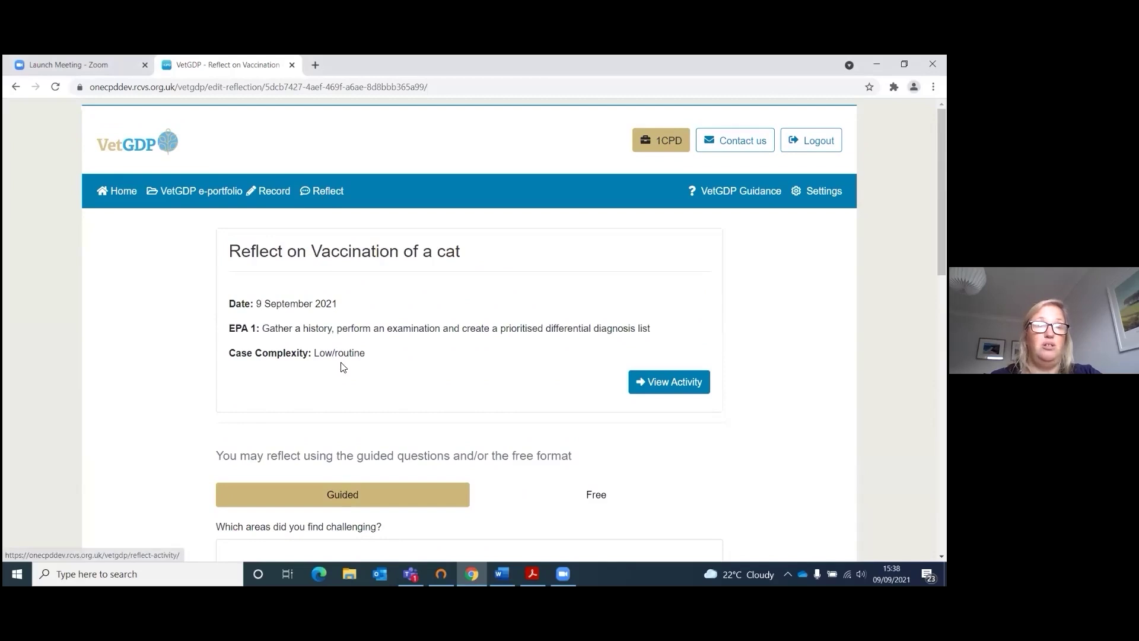
{"action": "scroll", "coordinate": [340, 363], "scroll_direction": "down", "scroll_amount": 2}
{"action": "scroll", "coordinate": [341, 364], "scroll_direction": "up", "scroll_amount": 2}
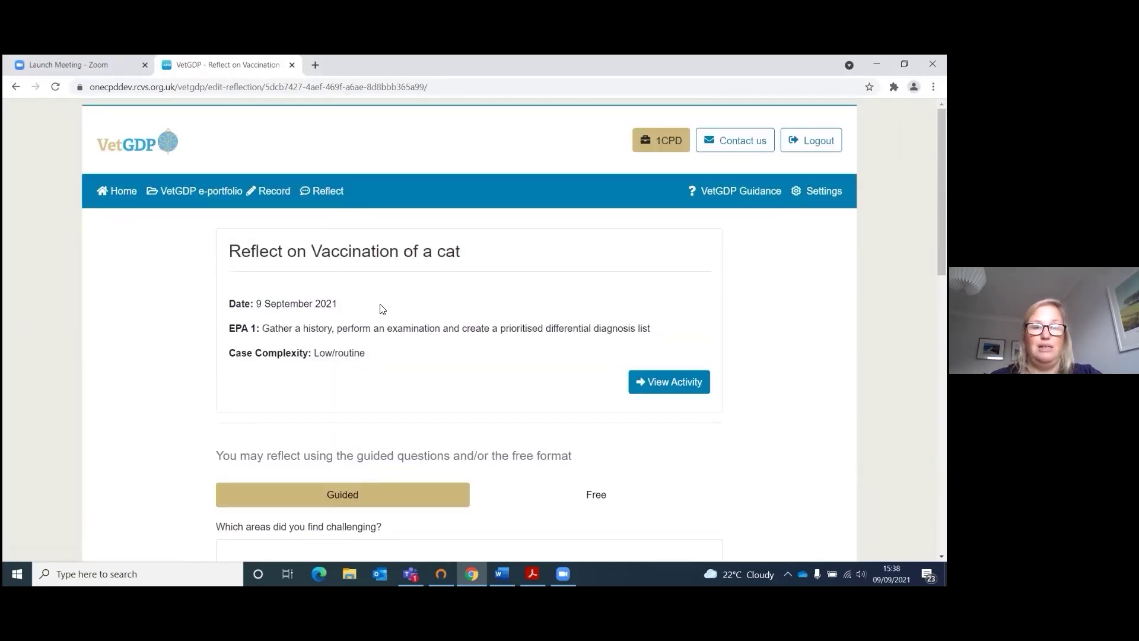
{"action": "scroll", "coordinate": [383, 309], "scroll_direction": "down", "scroll_amount": 4}
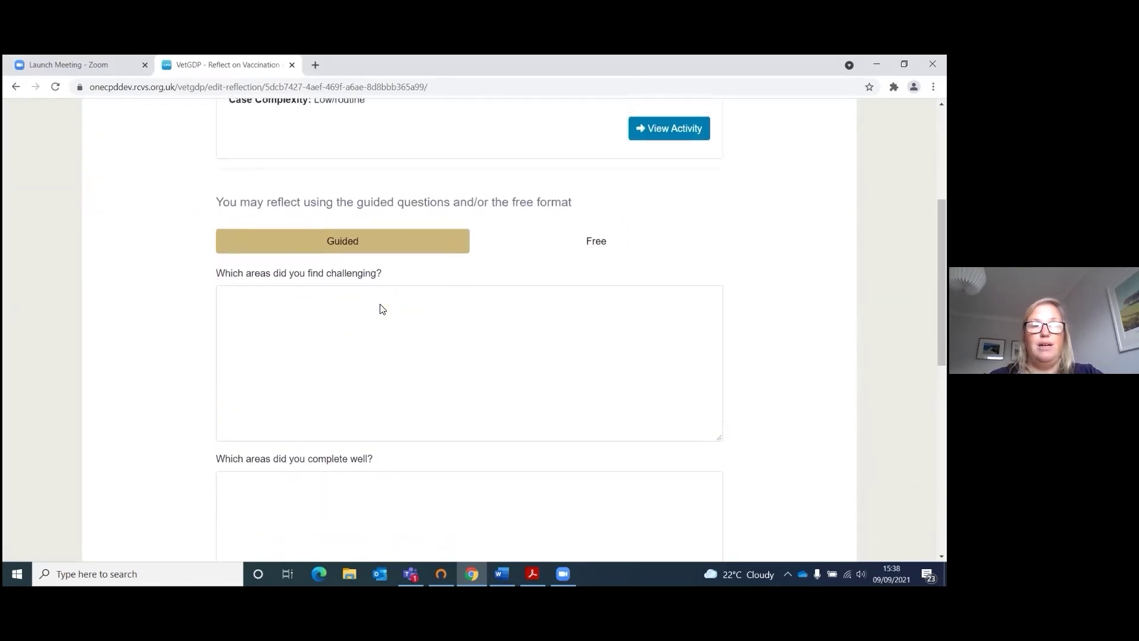
{"action": "scroll", "coordinate": [382, 309], "scroll_direction": "up", "scroll_amount": 2}
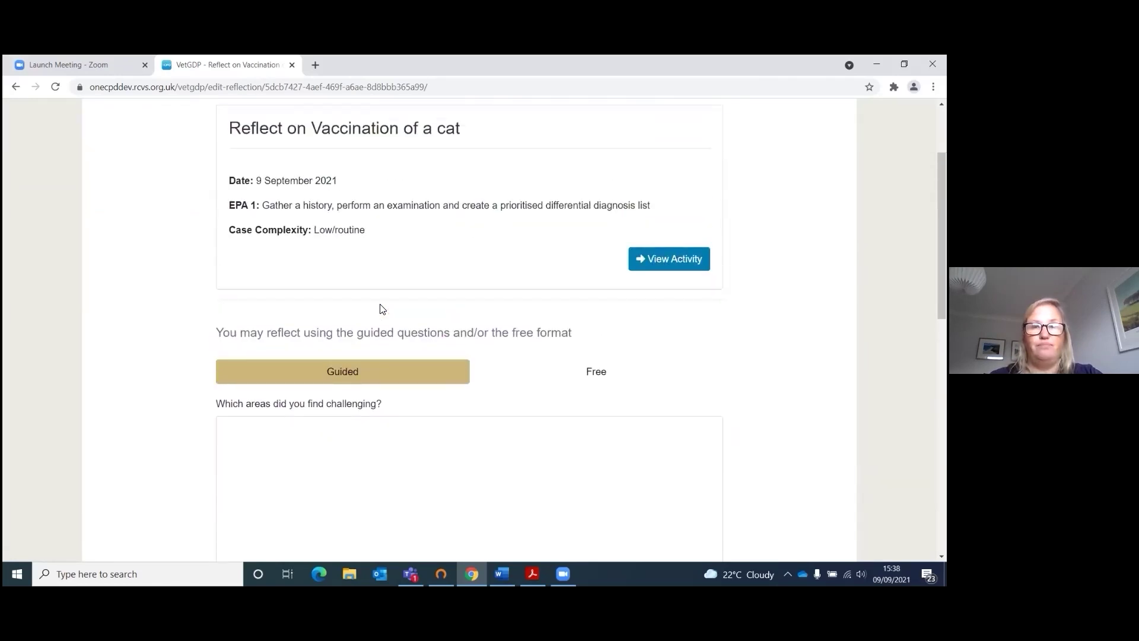
{"action": "scroll", "coordinate": [379, 309], "scroll_direction": "down", "scroll_amount": 2}
{"action": "scroll", "coordinate": [372, 251], "scroll_direction": "down", "scroll_amount": 1}
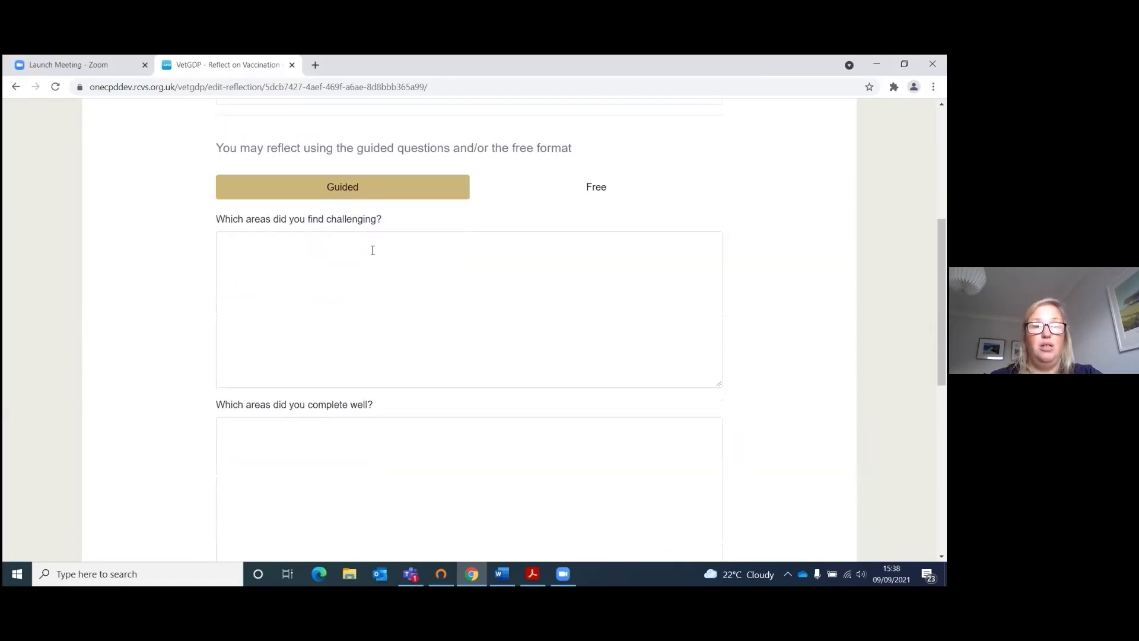
{"action": "scroll", "coordinate": [369, 191], "scroll_direction": "down", "scroll_amount": 6}
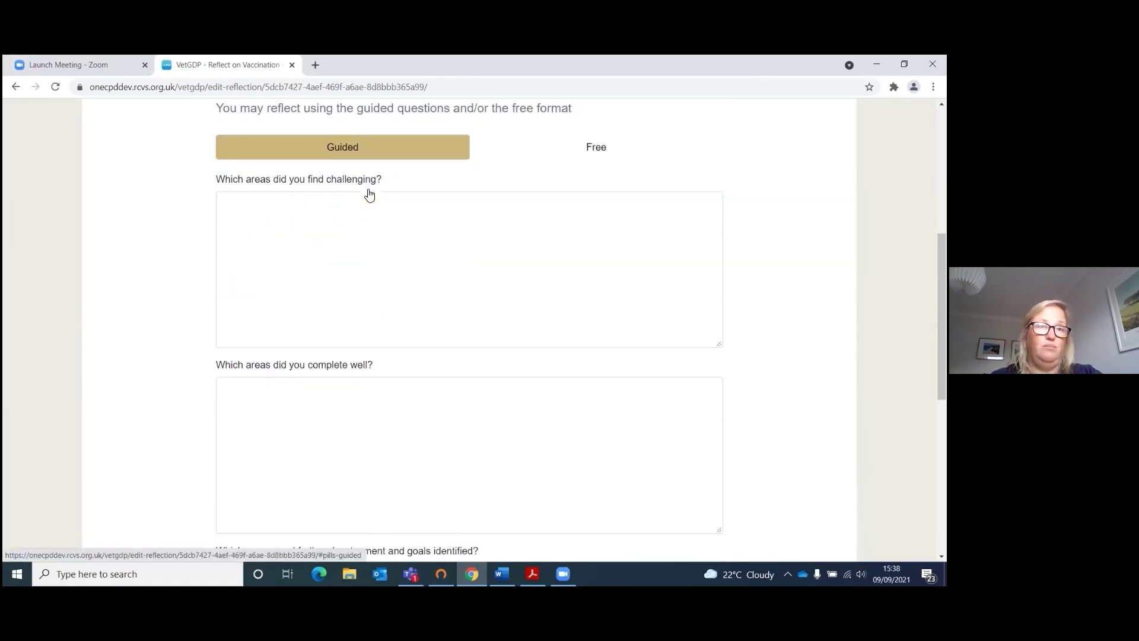
- Look over the remaining guided questions and the free reflection format, and return to the guided format
{"action": "scroll", "coordinate": [352, 326], "scroll_direction": "down", "scroll_amount": 2}
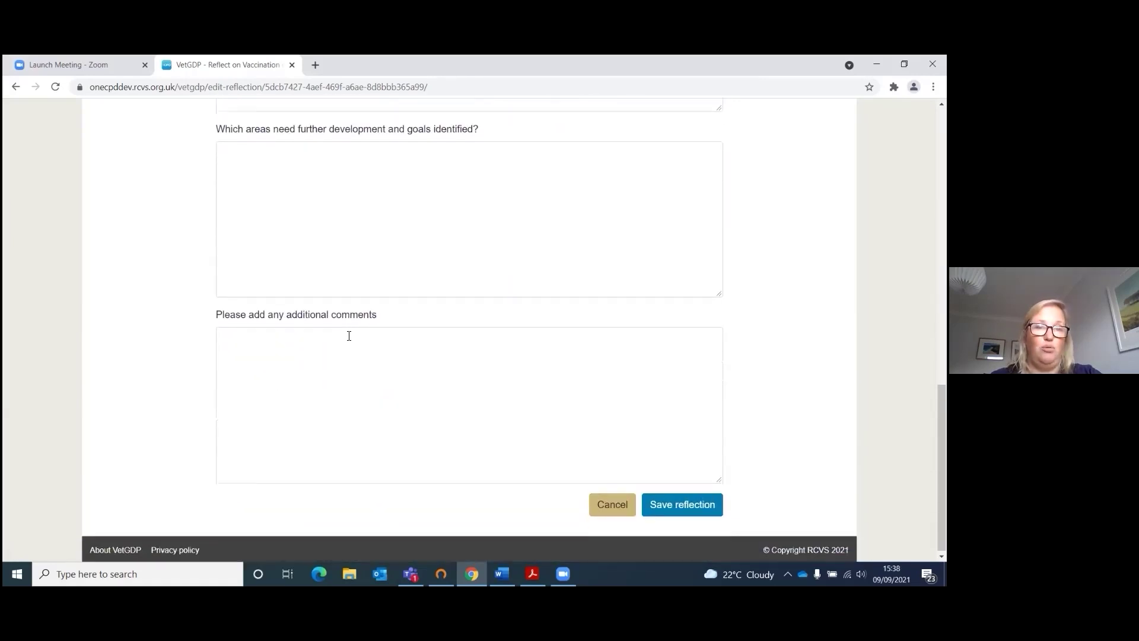
{"action": "scroll", "coordinate": [349, 332], "scroll_direction": "up", "scroll_amount": 10}
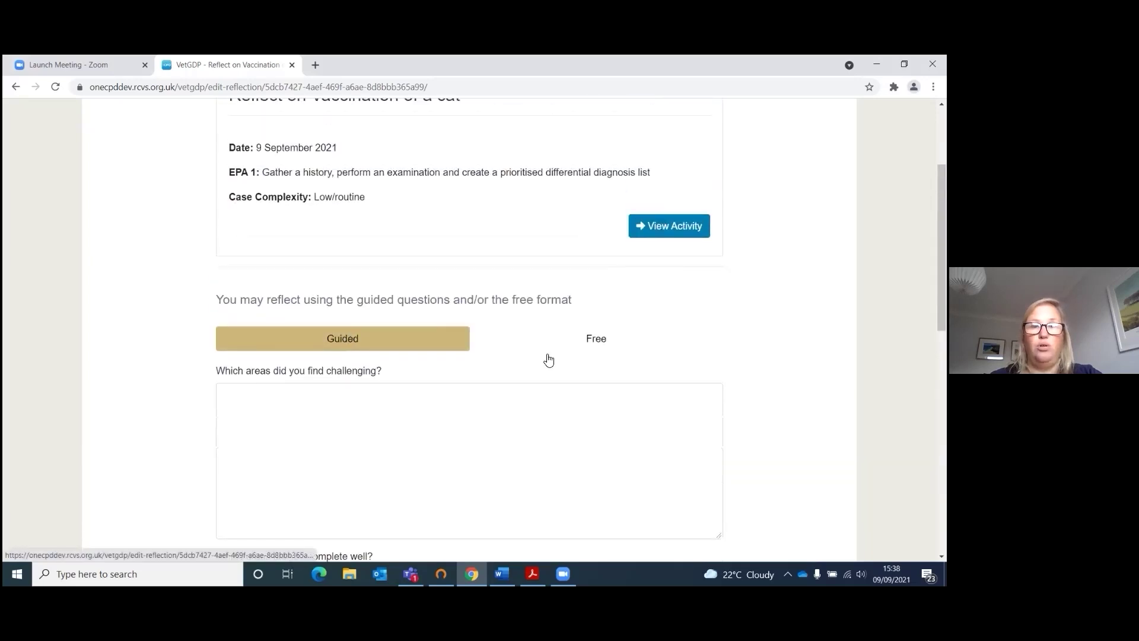
{"action": "left_click", "coordinate": [591, 342]}
{"action": "scroll", "coordinate": [556, 310], "scroll_direction": "down", "scroll_amount": 2}
{"action": "scroll", "coordinate": [552, 310], "scroll_direction": "down", "scroll_amount": 1}
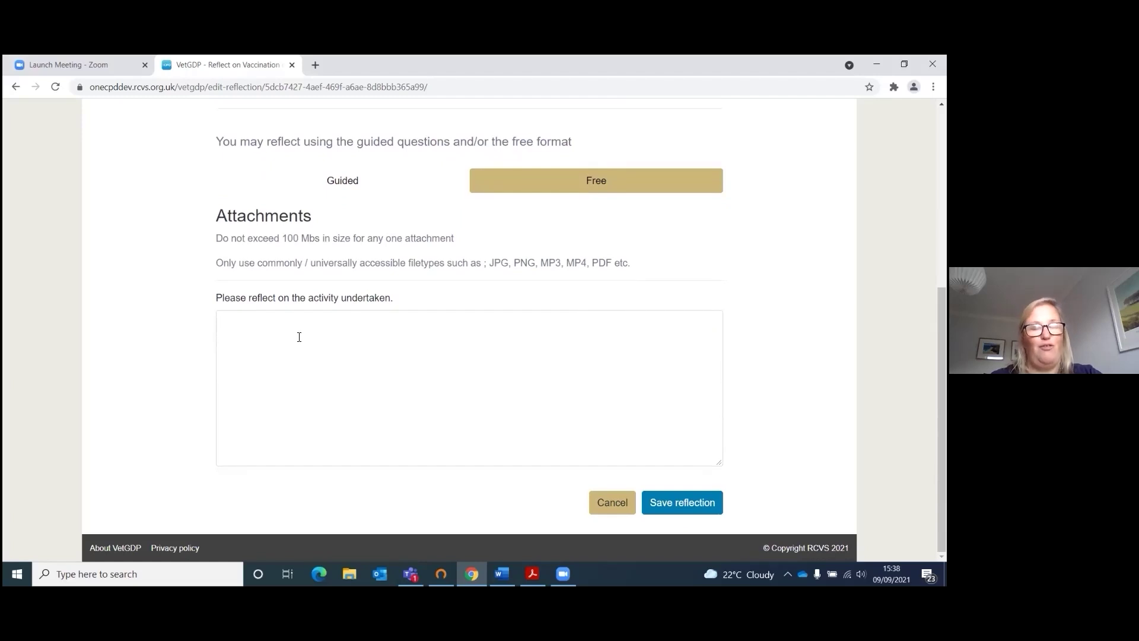
{"action": "scroll", "coordinate": [299, 336], "scroll_direction": "up", "scroll_amount": 1}
{"action": "left_click", "coordinate": [339, 250]}
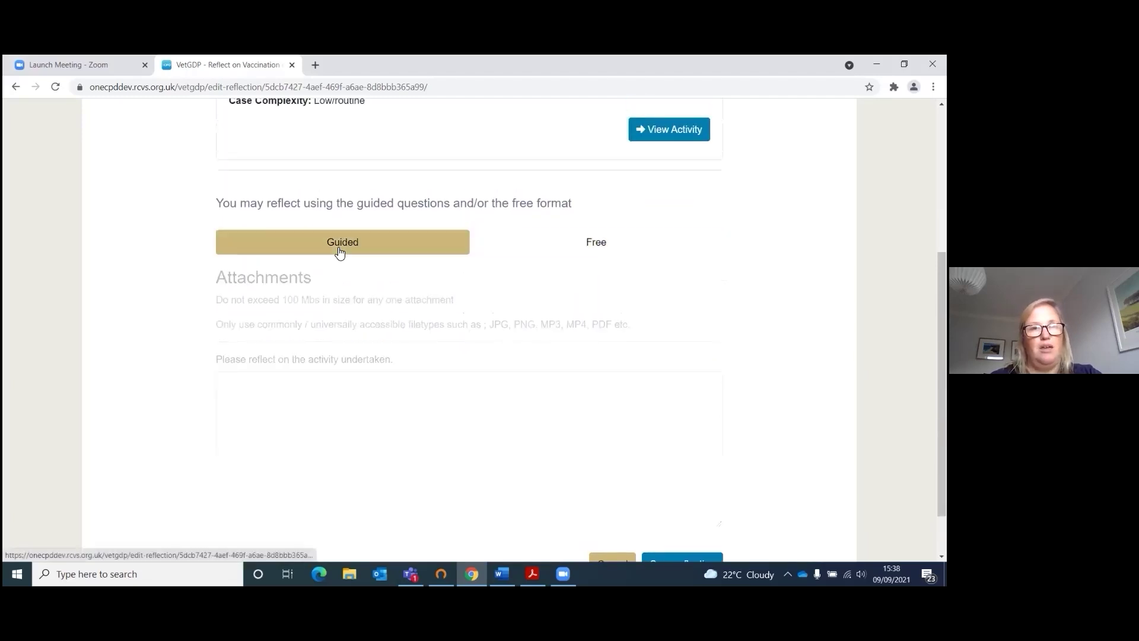
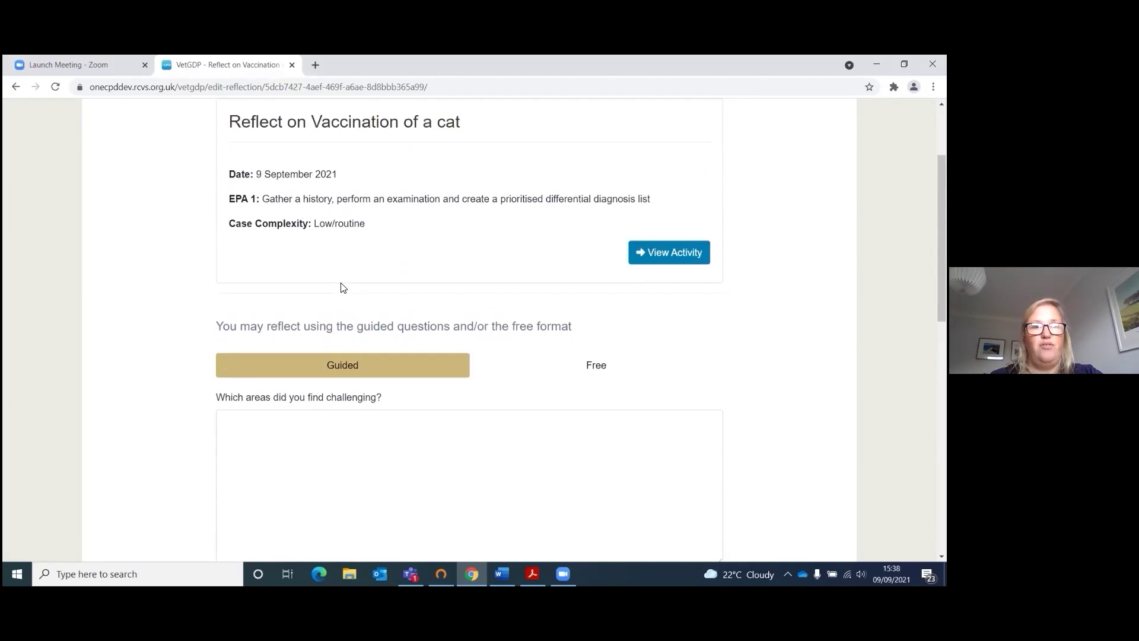
- Answer which areas were challenging with "The client could not remember all of the history and the animal was scared."
{"action": "left_click", "coordinate": [300, 312]}
{"action": "type", "text": "THe"}
{"action": "key", "text": "BackSpace"}
{"action": "key", "text": "BackSpace"}
{"action": "key", "text": "BackSpace"}
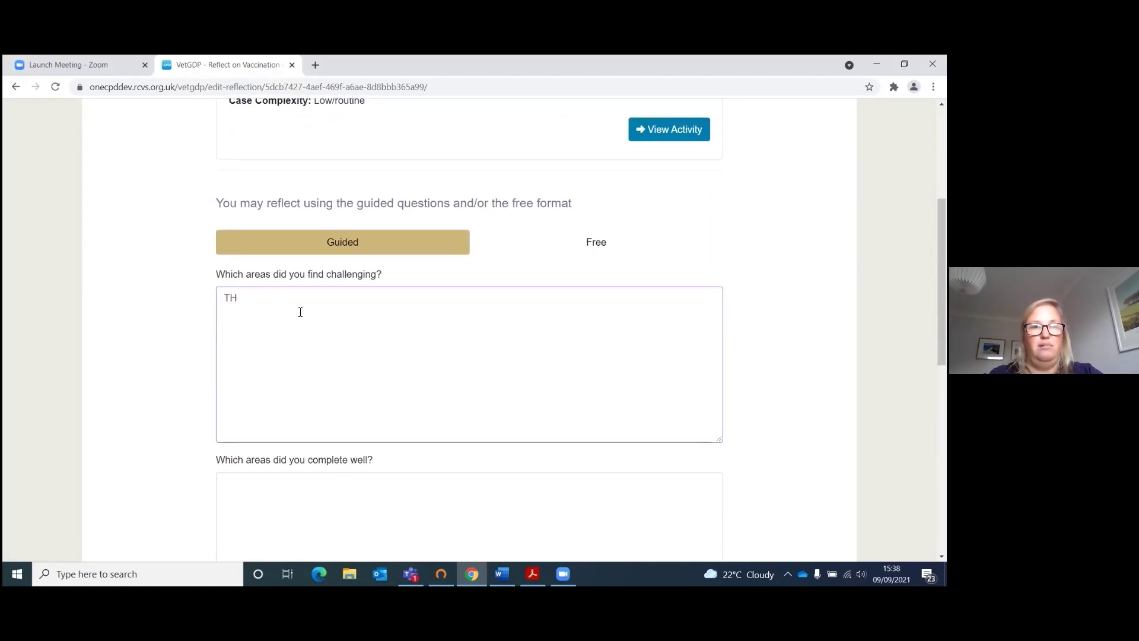
{"action": "type", "text": "he v"}
{"action": "key", "text": "BackSpace"}
{"action": "type", "text": "cline"}
{"action": "type", "text": "t"}
{"action": "key", "text": "BackSpace"}
{"action": "key", "text": "BackSpace"}
{"action": "key", "text": "BackSpace"}
{"action": "type", "text": "ent could not remember all of the history "}
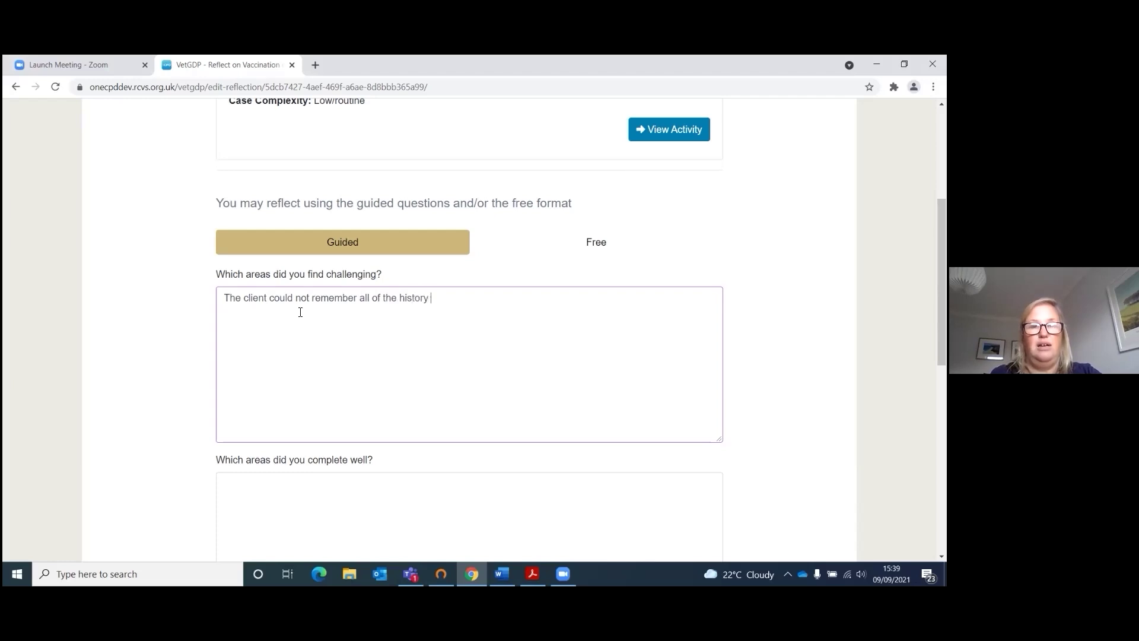
{"action": "type", "text": "and the animal was scared."}
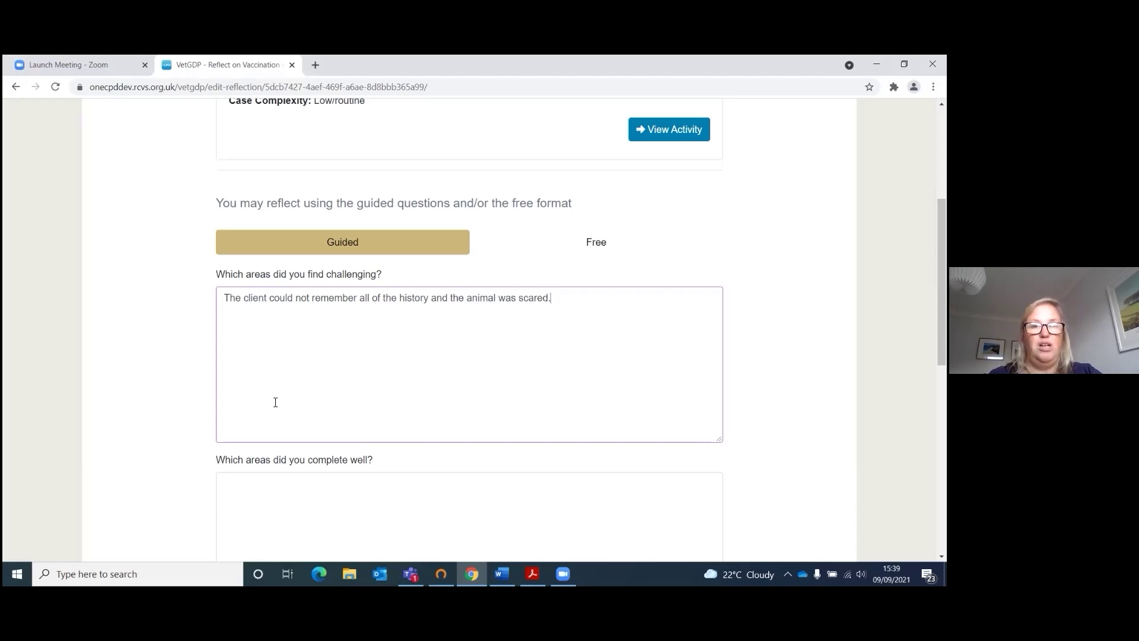
- Answer which areas were completed well with "I was pleased with the history I took and got all the relevant information in spite of a difficult client."
{"action": "scroll", "coordinate": [254, 486], "scroll_direction": "down", "scroll_amount": 1}
{"action": "left_click", "coordinate": [251, 431]}
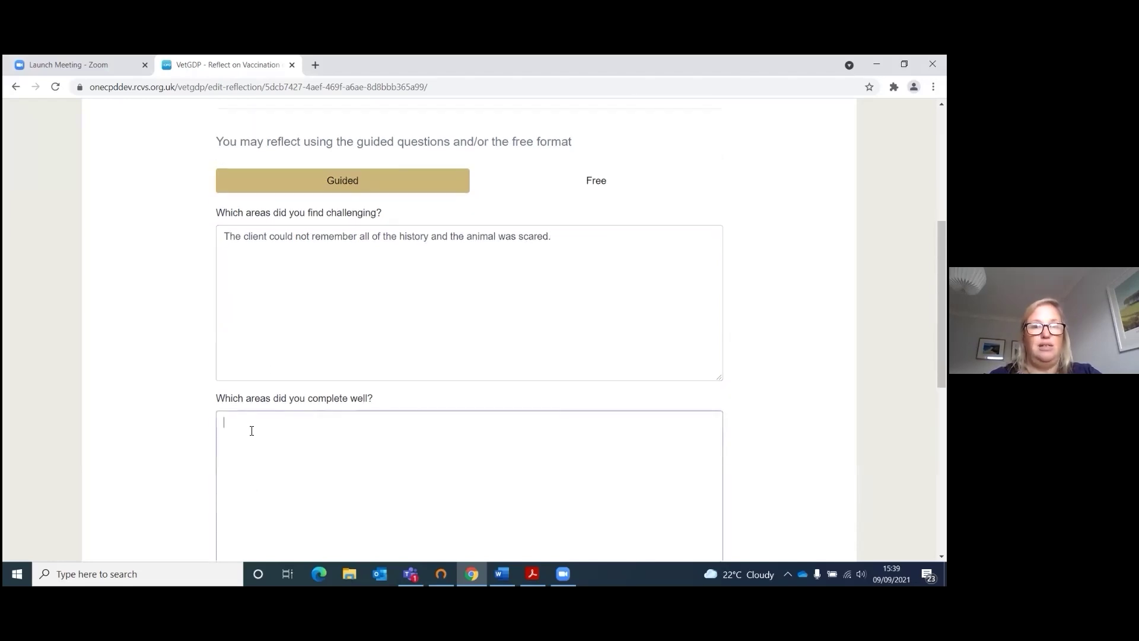
{"action": "scroll", "coordinate": [252, 430], "scroll_direction": "down", "scroll_amount": 1}
{"action": "type", "text": "I was pleased with the history I took and got"}
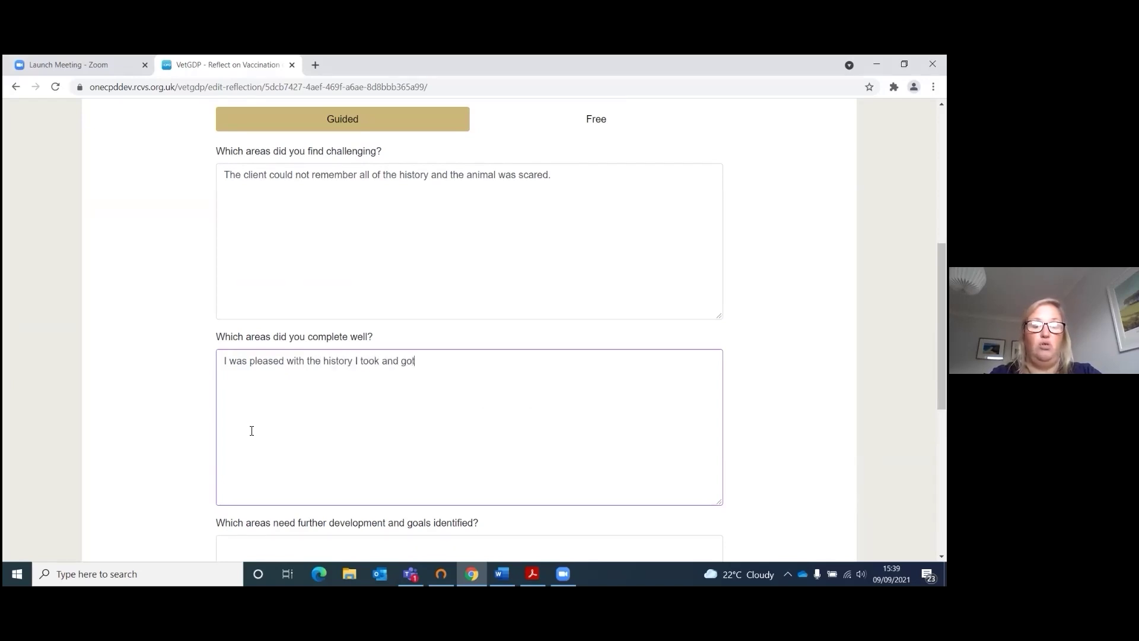
{"action": "type", "text": " all the relevant"}
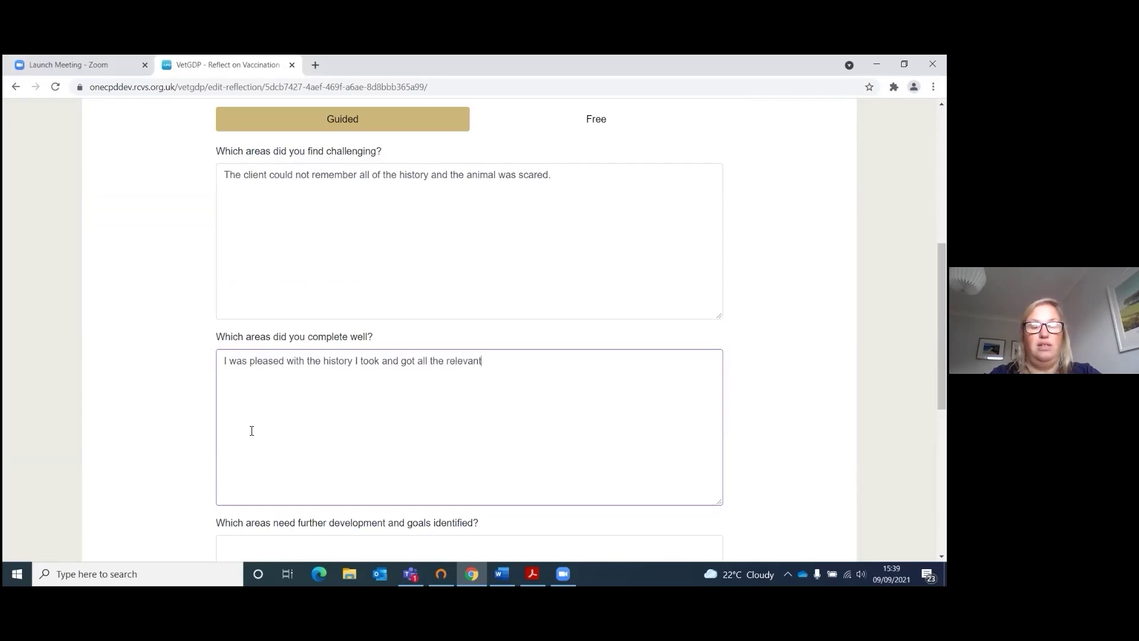
{"action": "type", "text": " information inspite of a"}
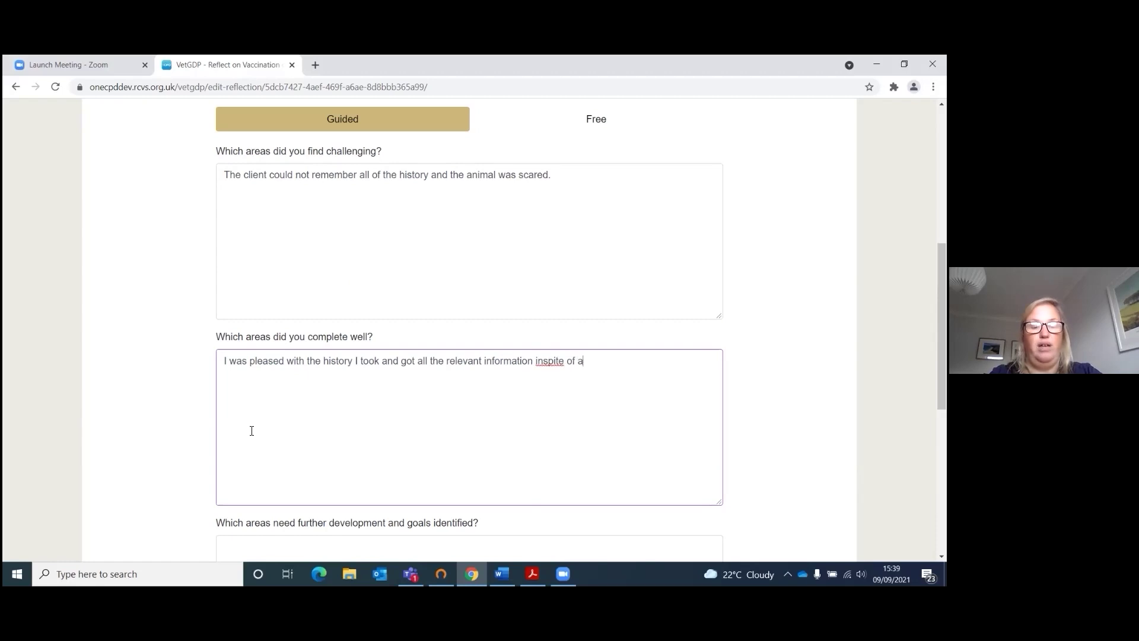
{"action": "type", "text": " difficult client."}
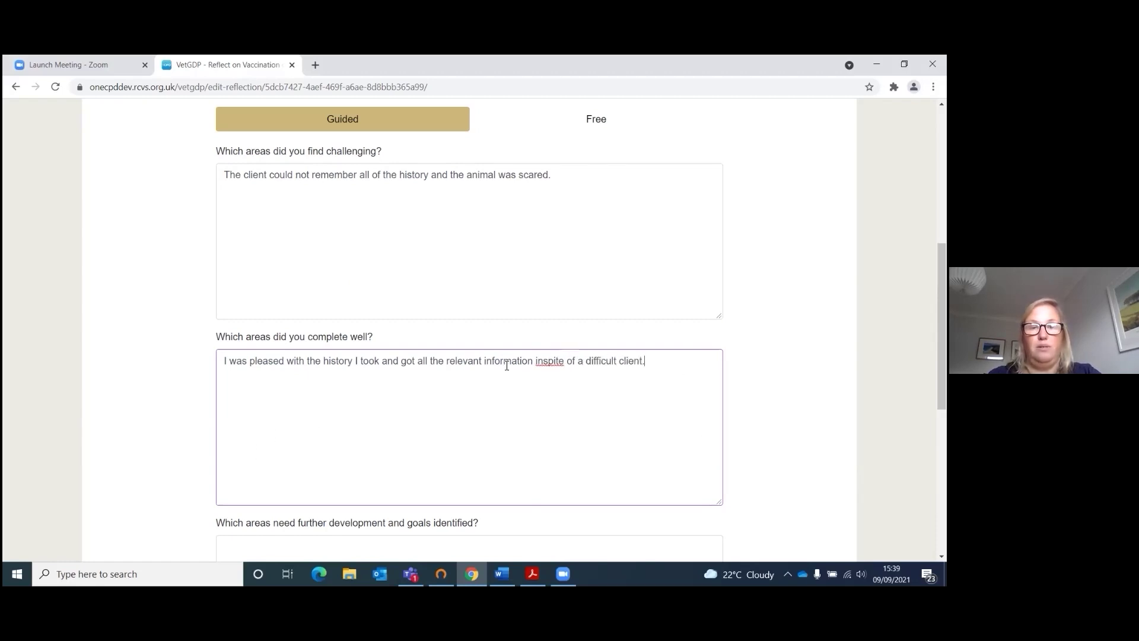
{"action": "right_click", "coordinate": [545, 366]}
{"action": "left_click", "coordinate": [558, 386]}
- Answer the further development and goals question with "I will talk further with my adviser about goals on this issue"
{"action": "scroll", "coordinate": [493, 385], "scroll_direction": "down", "scroll_amount": 6}
{"action": "scroll", "coordinate": [433, 388], "scroll_direction": "up", "scroll_amount": 2}
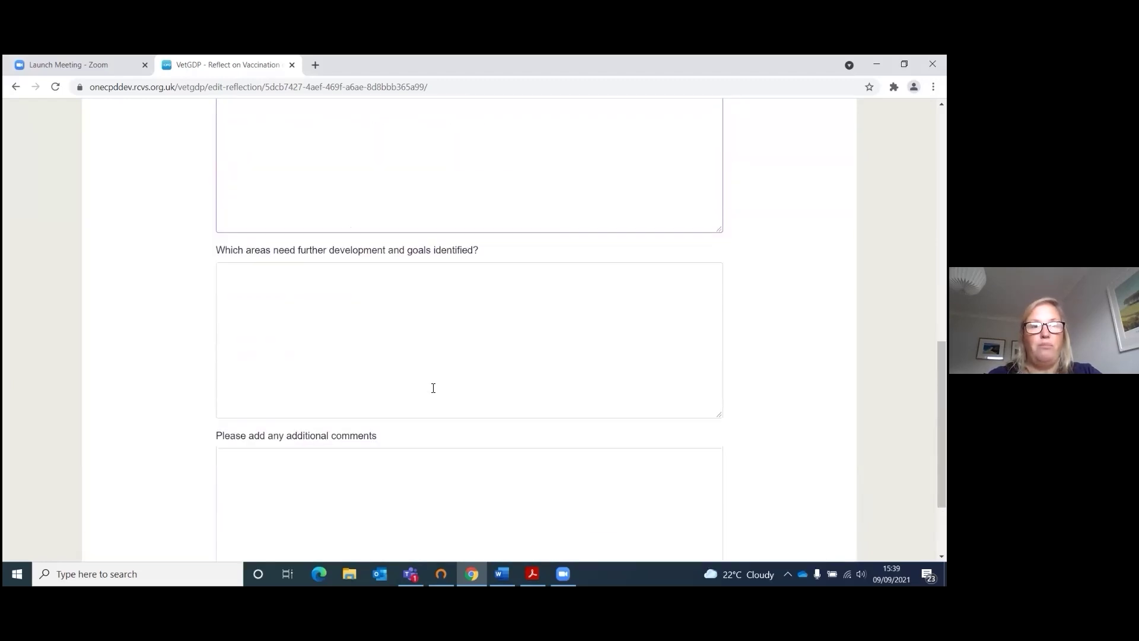
{"action": "scroll", "coordinate": [410, 384], "scroll_direction": "up", "scroll_amount": 1}
{"action": "left_click", "coordinate": [290, 353]}
{"action": "type", "text": "I will talk further with my adviser about goals "}
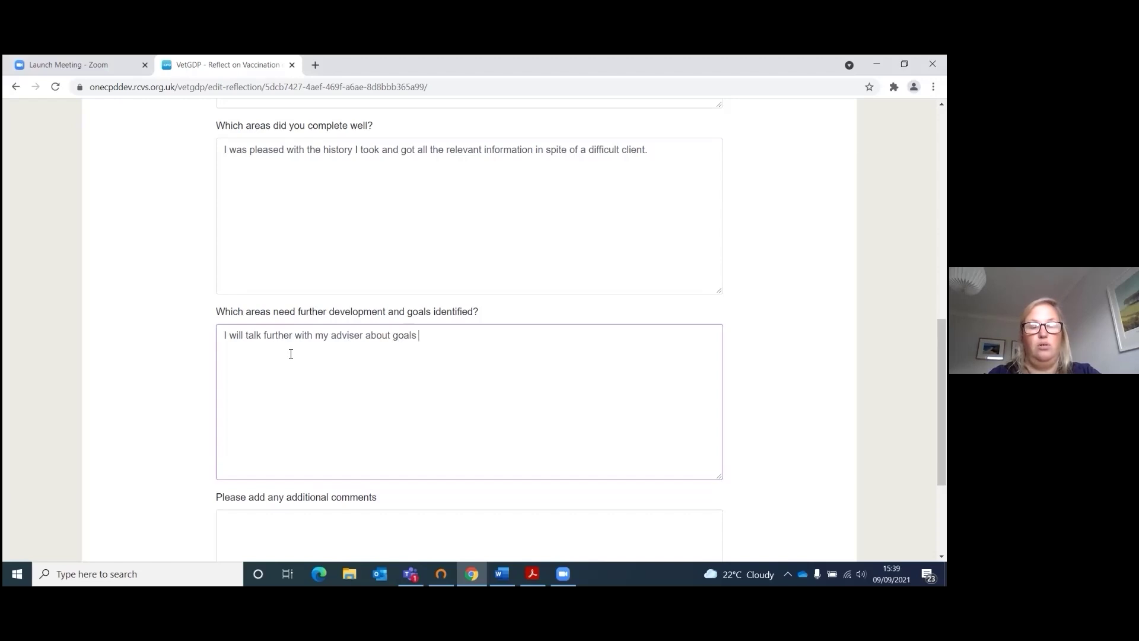
{"action": "type", "text": "on this issue"}
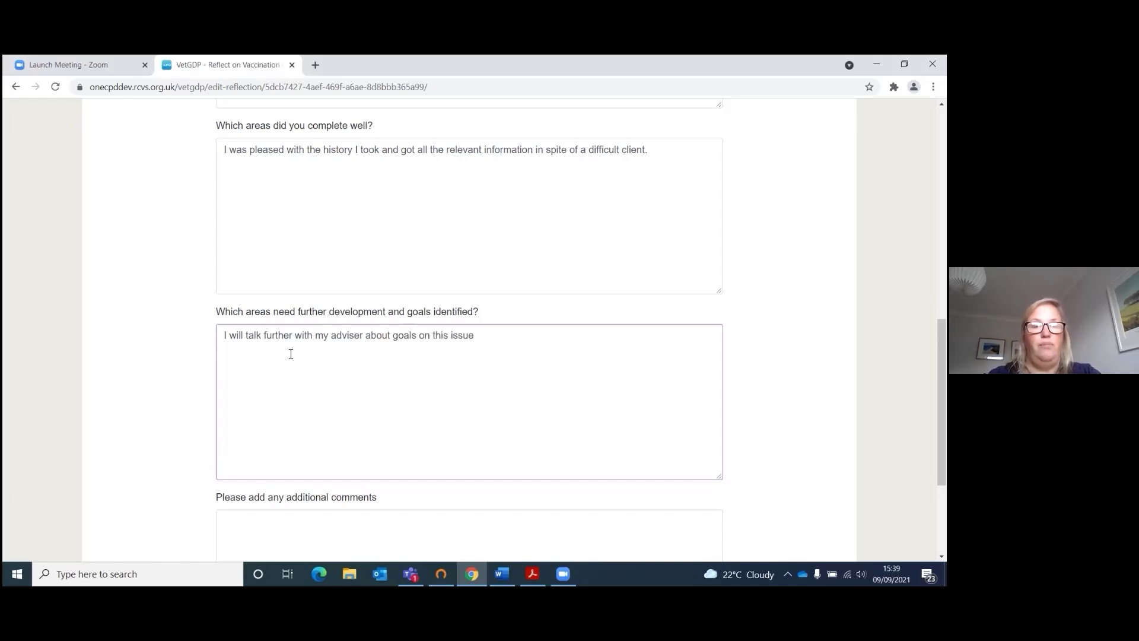
- Enter "Add additional comments" as the additional comments and save the reflection
{"action": "scroll", "coordinate": [290, 353], "scroll_direction": "down", "scroll_amount": 3}
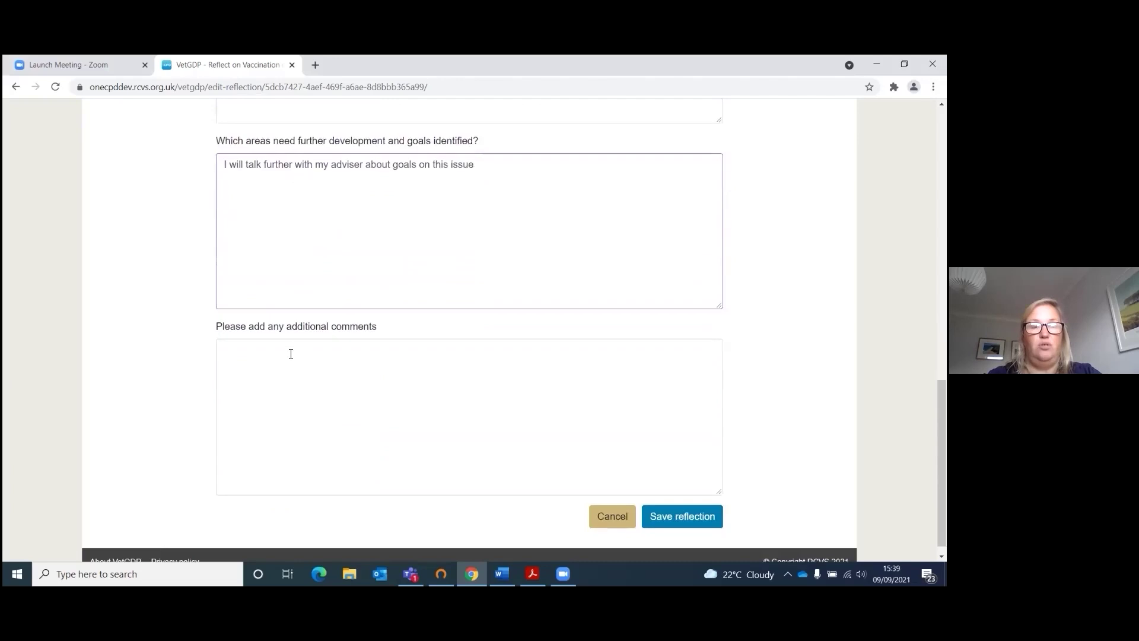
{"action": "left_click", "coordinate": [291, 354]}
{"action": "type", "text": "A"}
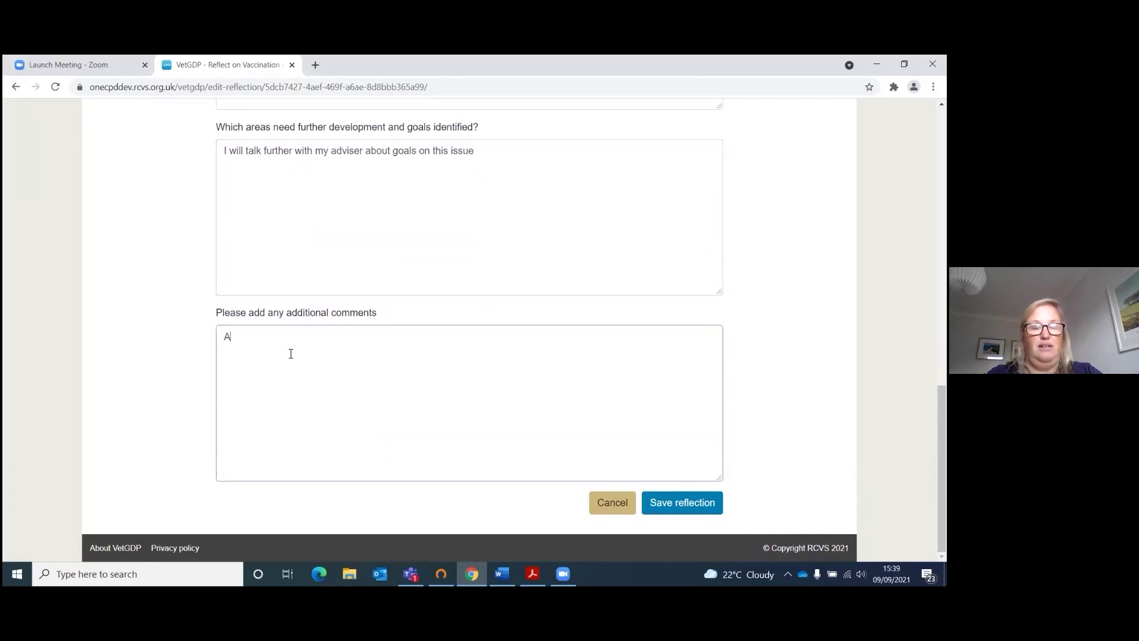
{"action": "type", "text": "dd additional commnet"}
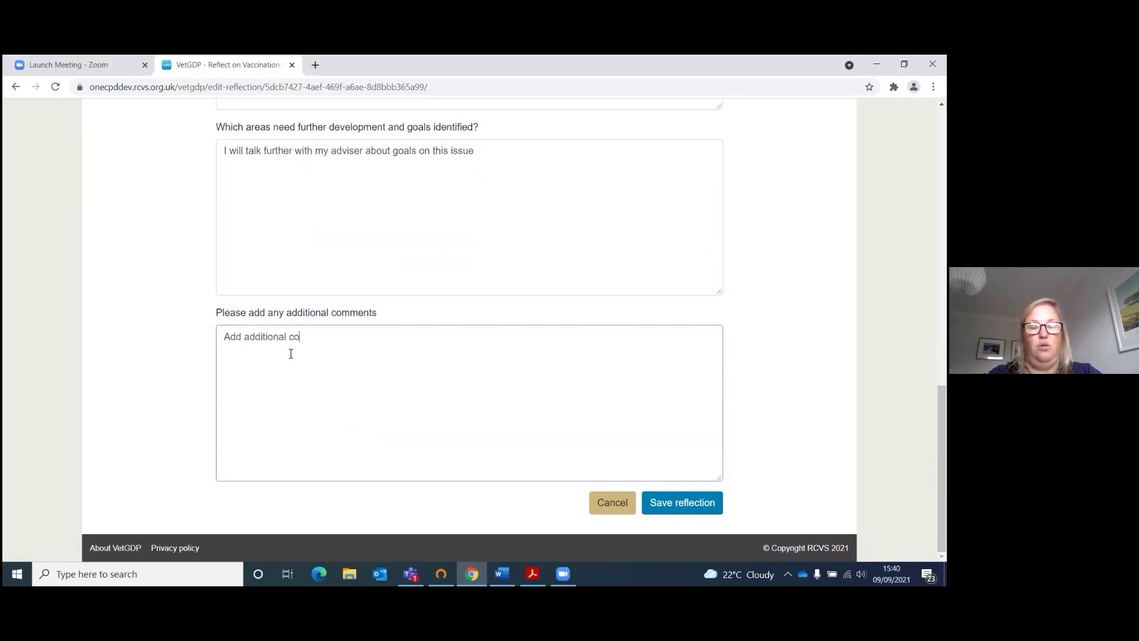
{"action": "key", "text": "BackSpace"}
{"action": "key", "text": "BackSpace"}
{"action": "key", "text": "BackSpace"}
{"action": "type", "text": "ents"}
{"action": "left_click", "coordinate": [695, 505]}
- Review the saved reflection on the cat vaccination, including its answers and attachments section
{"action": "scroll", "coordinate": [565, 403], "scroll_direction": "down", "scroll_amount": 5}
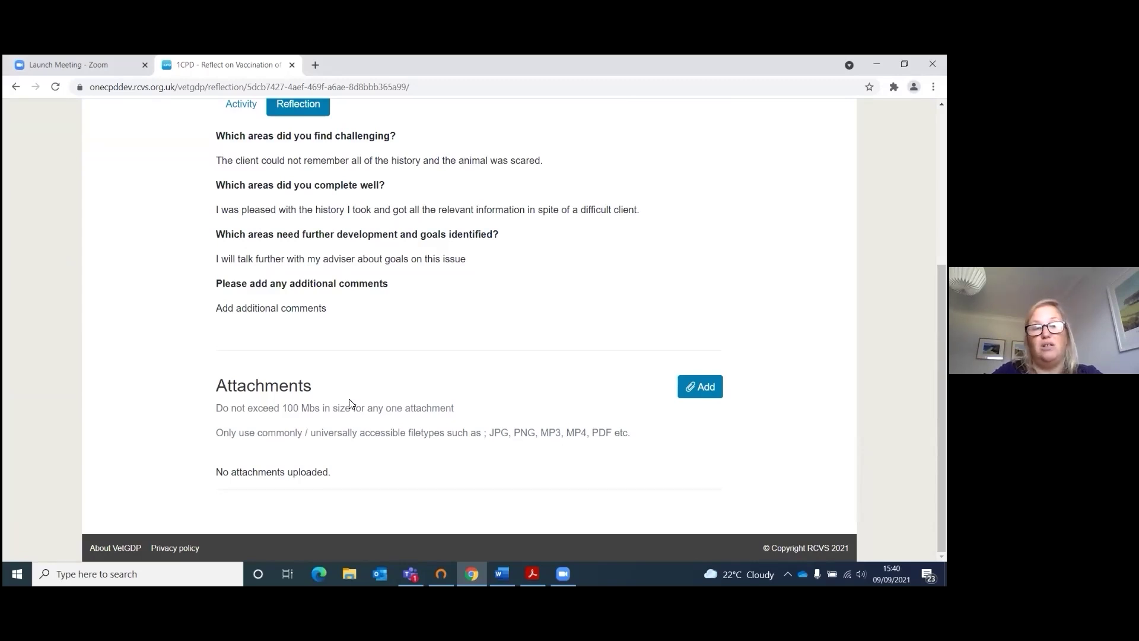
{"action": "scroll", "coordinate": [395, 451], "scroll_direction": "up", "scroll_amount": 4}
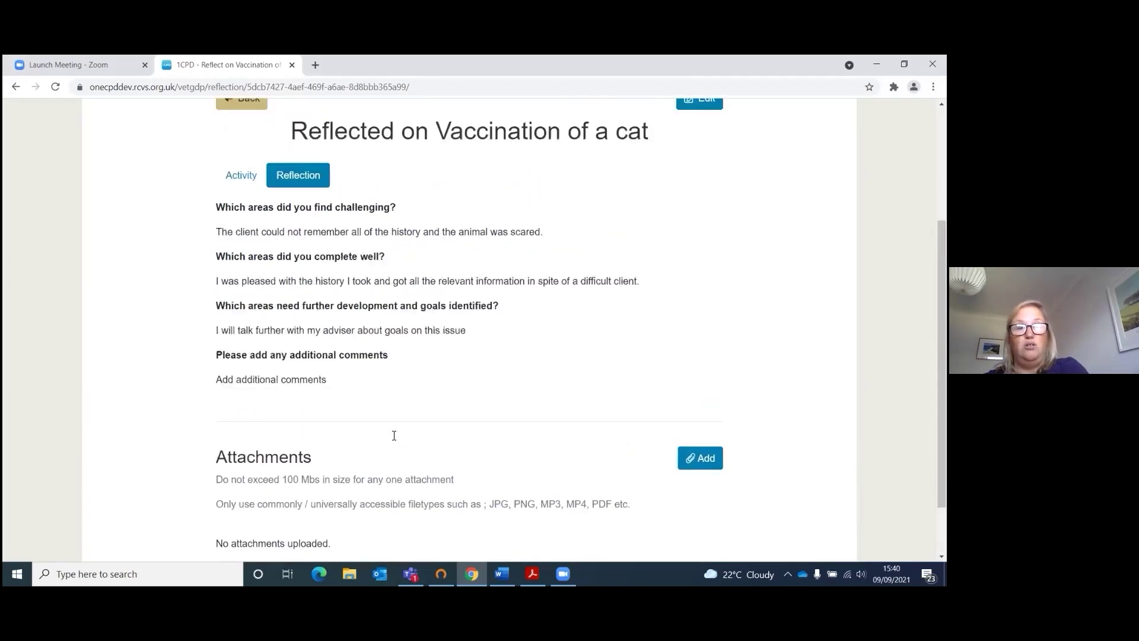
{"action": "scroll", "coordinate": [394, 439], "scroll_direction": "up", "scroll_amount": 1}
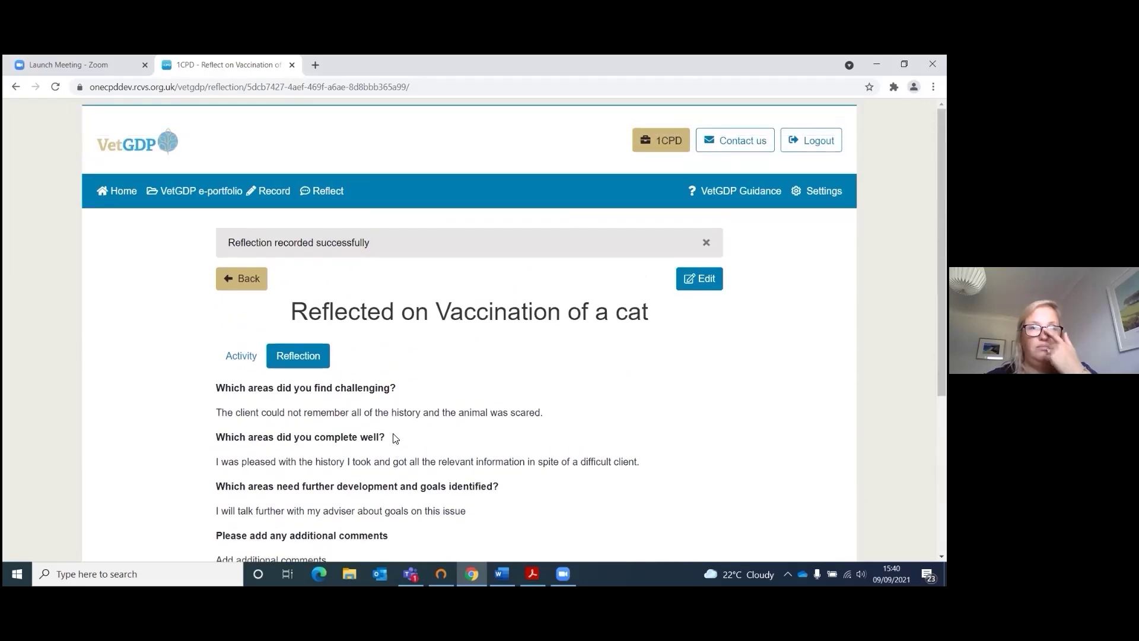
- Open the recent EPA 1 activity from the home summary and review its recorded details
{"action": "left_click", "coordinate": [124, 192]}
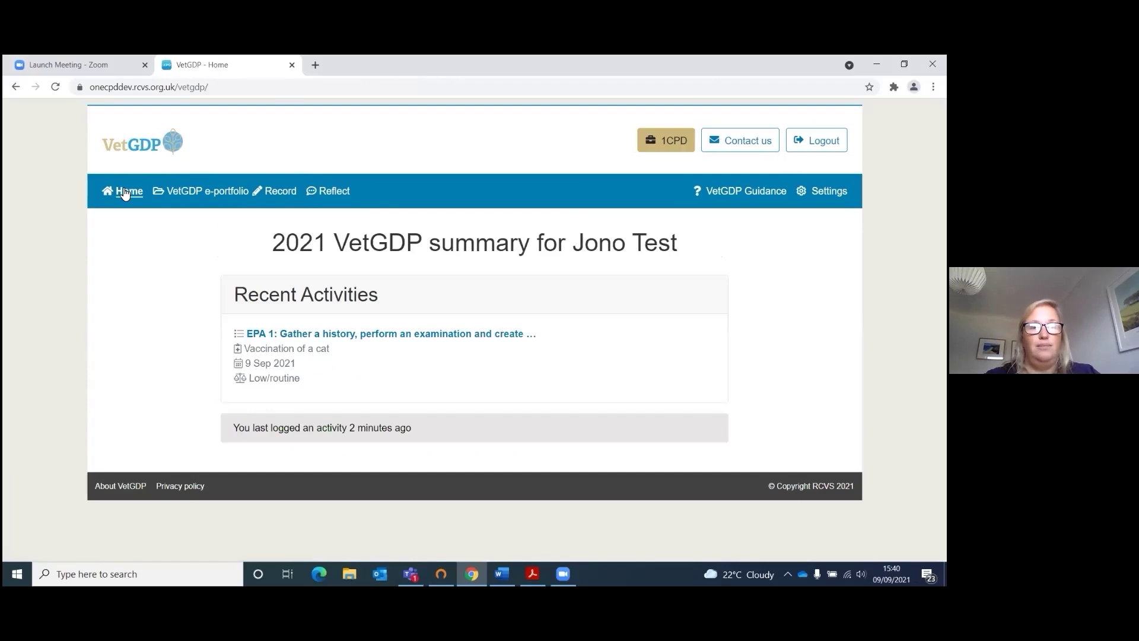
{"action": "left_click", "coordinate": [325, 335]}
{"action": "scroll", "coordinate": [332, 330], "scroll_direction": "down", "scroll_amount": 5}
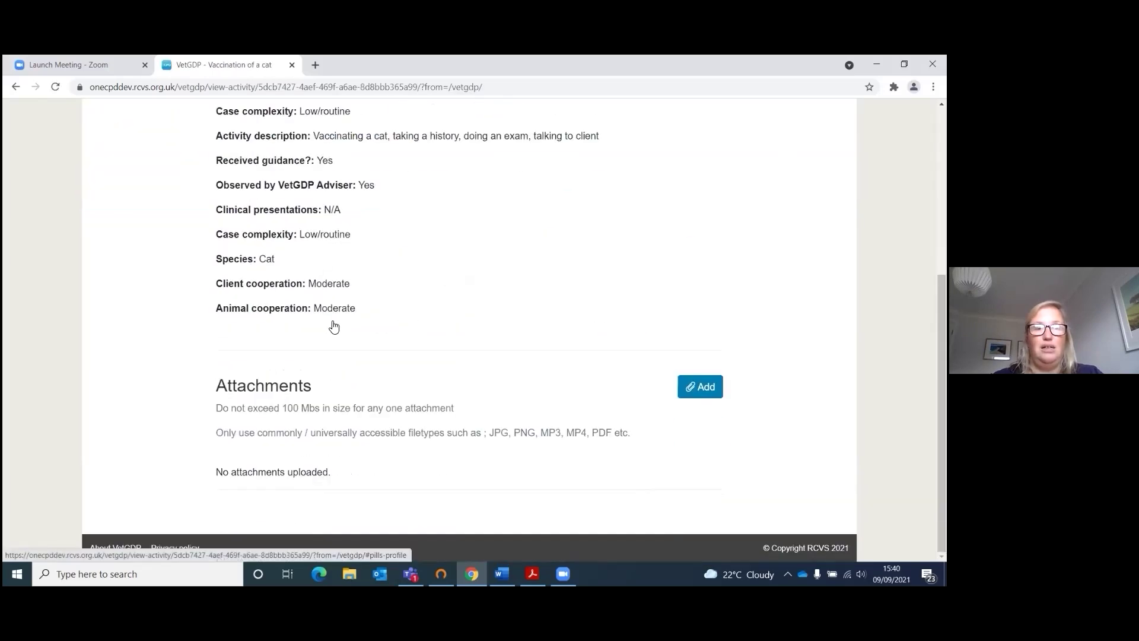
{"action": "scroll", "coordinate": [332, 327], "scroll_direction": "up", "scroll_amount": 5}
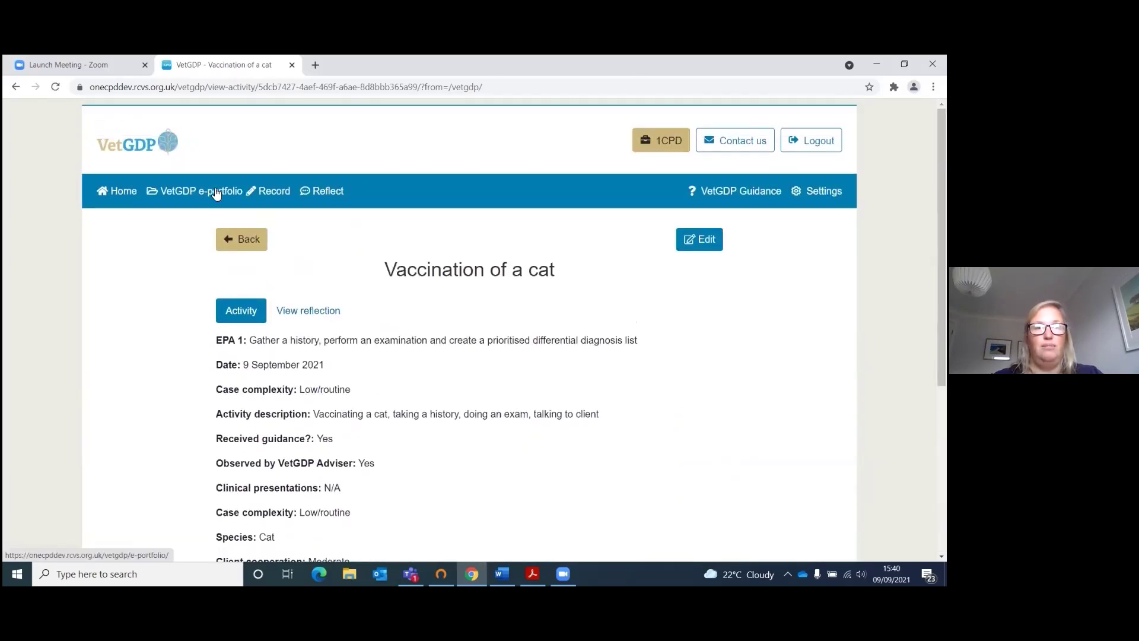
- Open the VetGDP e-portfolio and read the description and success criteria for EPA 1
{"action": "left_click", "coordinate": [170, 190]}
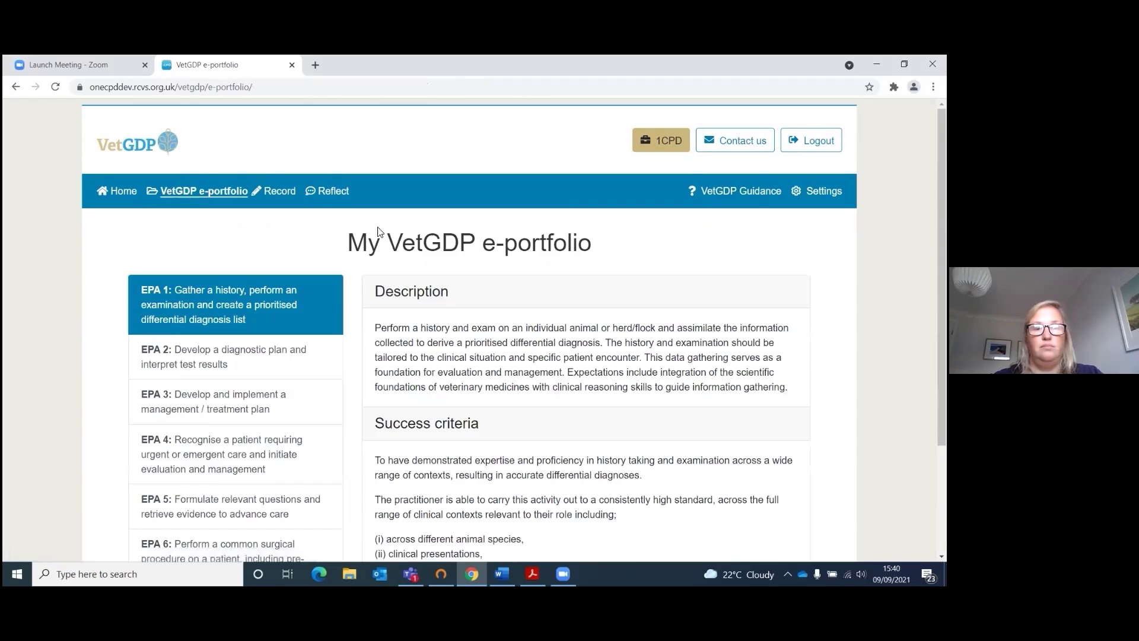
{"action": "scroll", "coordinate": [416, 237], "scroll_direction": "down", "scroll_amount": 2}
{"action": "scroll", "coordinate": [435, 241], "scroll_direction": "up", "scroll_amount": 2}
{"action": "scroll", "coordinate": [436, 241], "scroll_direction": "down", "scroll_amount": 2}
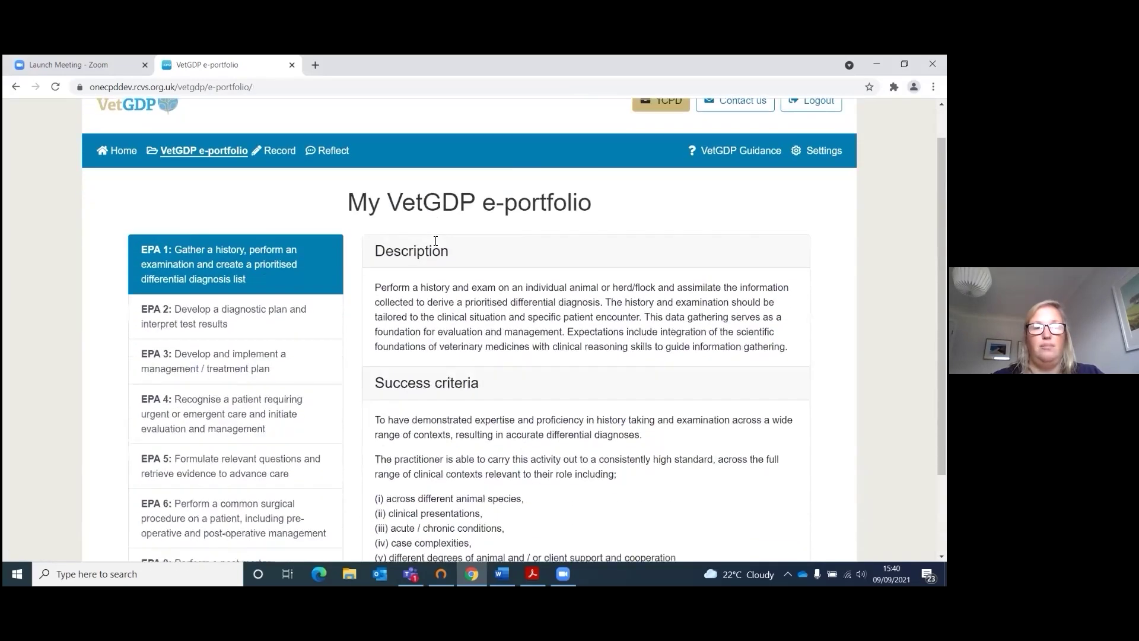
{"action": "scroll", "coordinate": [436, 241], "scroll_direction": "up", "scroll_amount": 1}
{"action": "scroll", "coordinate": [435, 241], "scroll_direction": "down", "scroll_amount": 1}
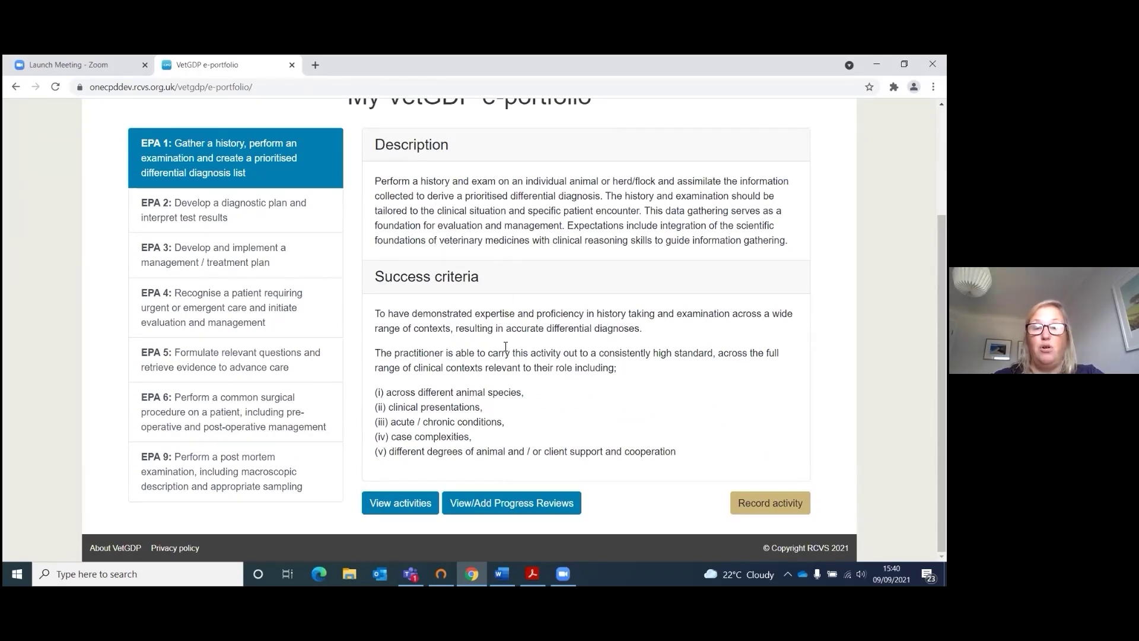
{"action": "scroll", "coordinate": [501, 284], "scroll_direction": "up", "scroll_amount": 1}
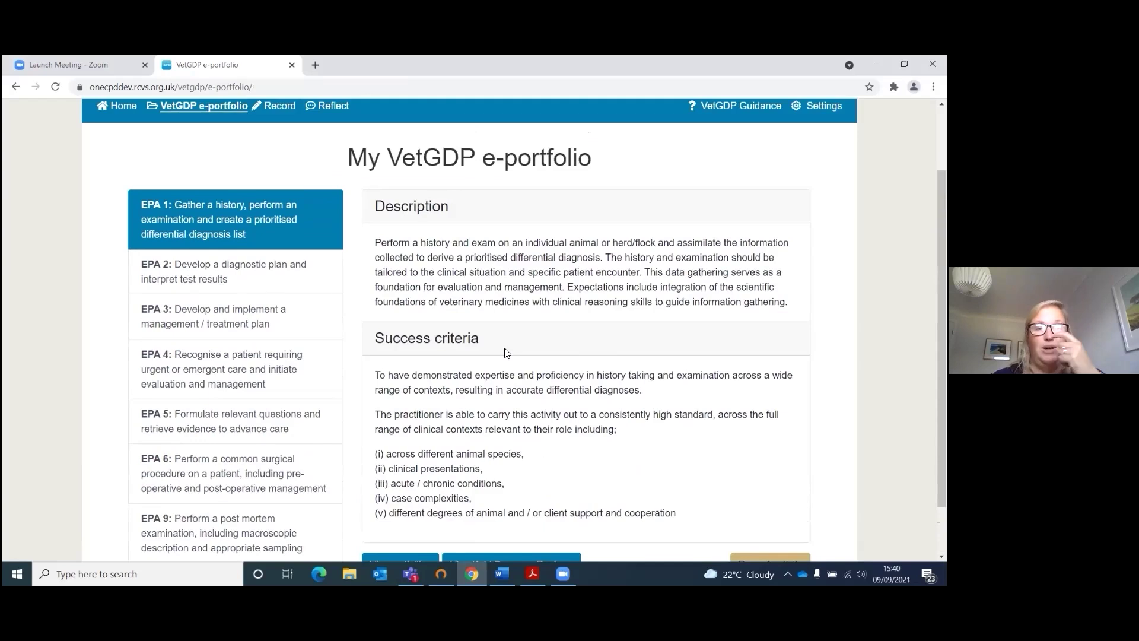
{"action": "scroll", "coordinate": [507, 353], "scroll_direction": "down", "scroll_amount": 1}
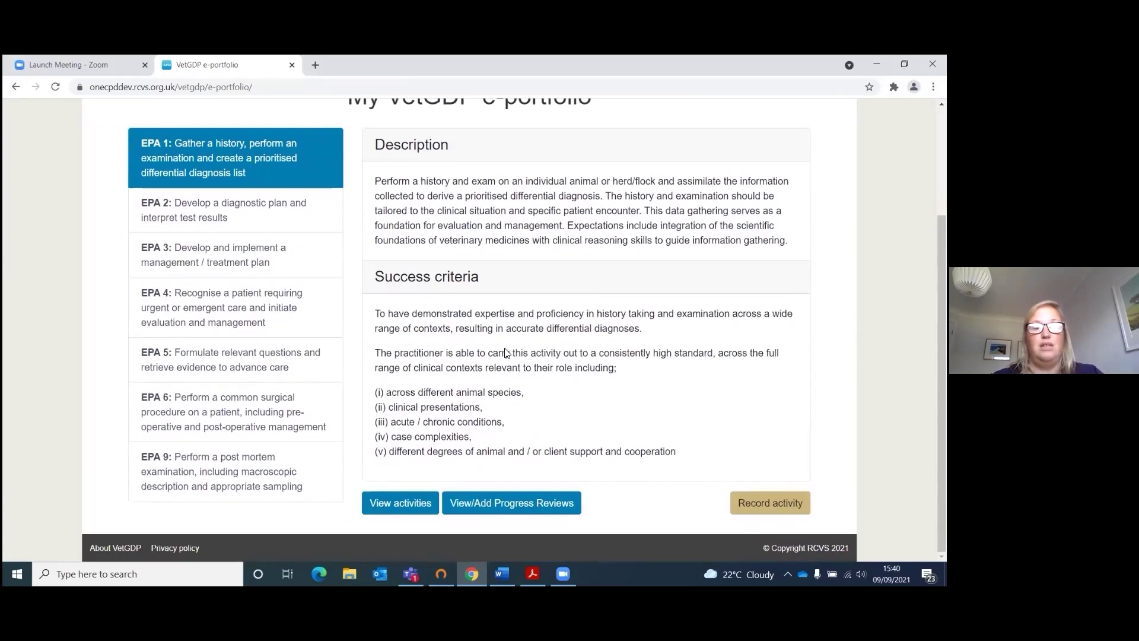
- Start a new progress review for EPA 1 and look over its date, discussion summary and reflection fields
{"action": "left_click", "coordinate": [489, 503]}
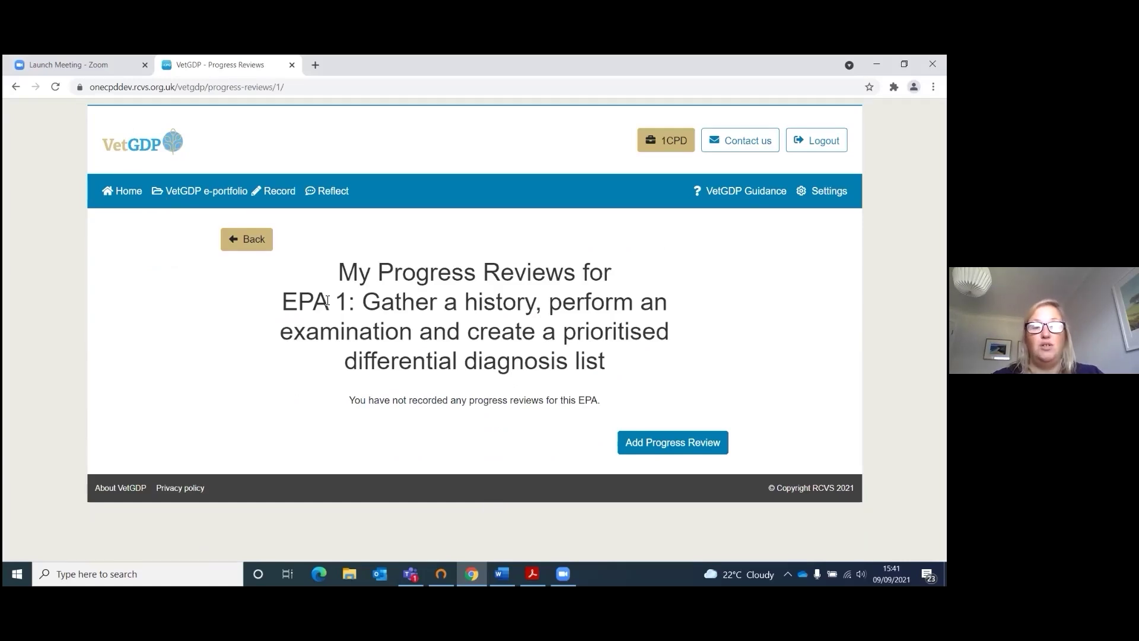
{"action": "left_click", "coordinate": [661, 441]}
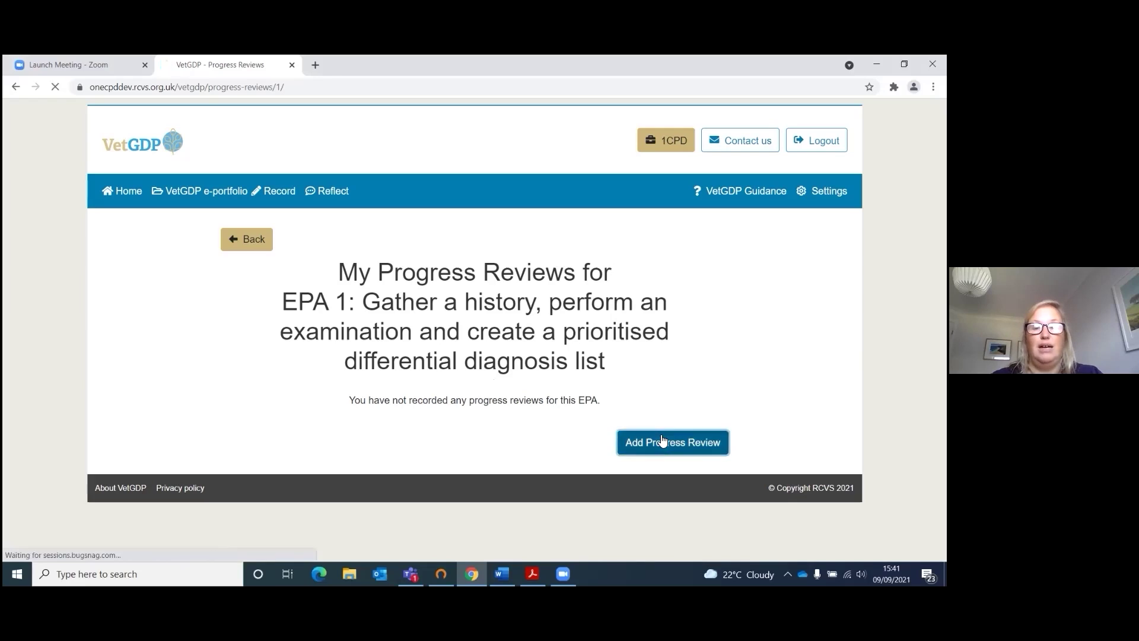
{"action": "scroll", "coordinate": [545, 385], "scroll_direction": "down", "scroll_amount": 4}
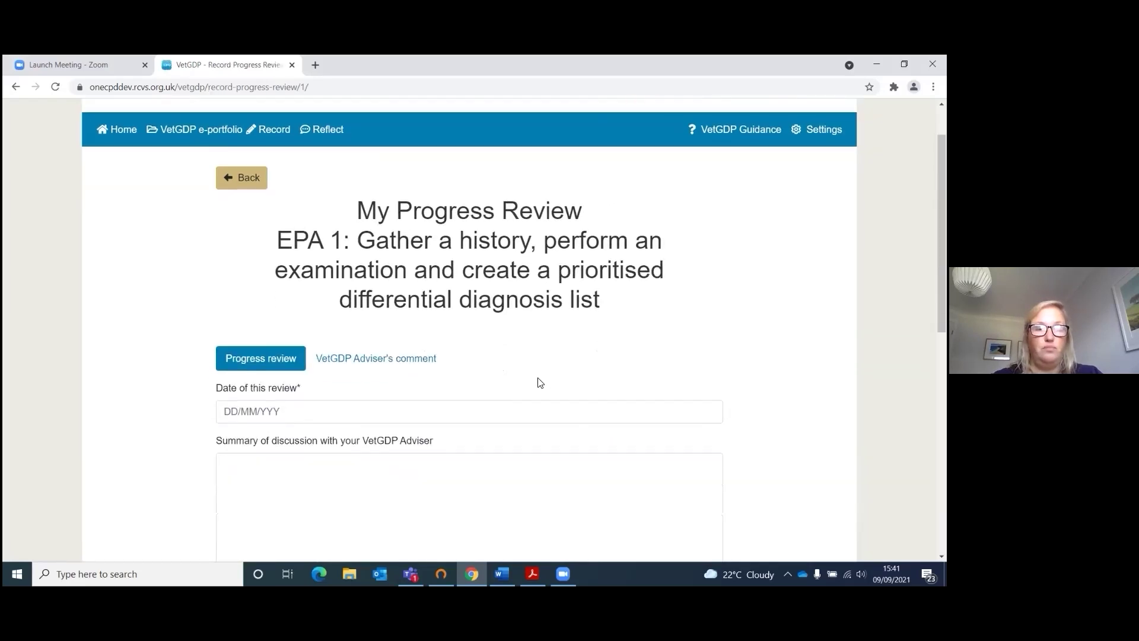
{"action": "scroll", "coordinate": [540, 383], "scroll_direction": "up", "scroll_amount": 1}
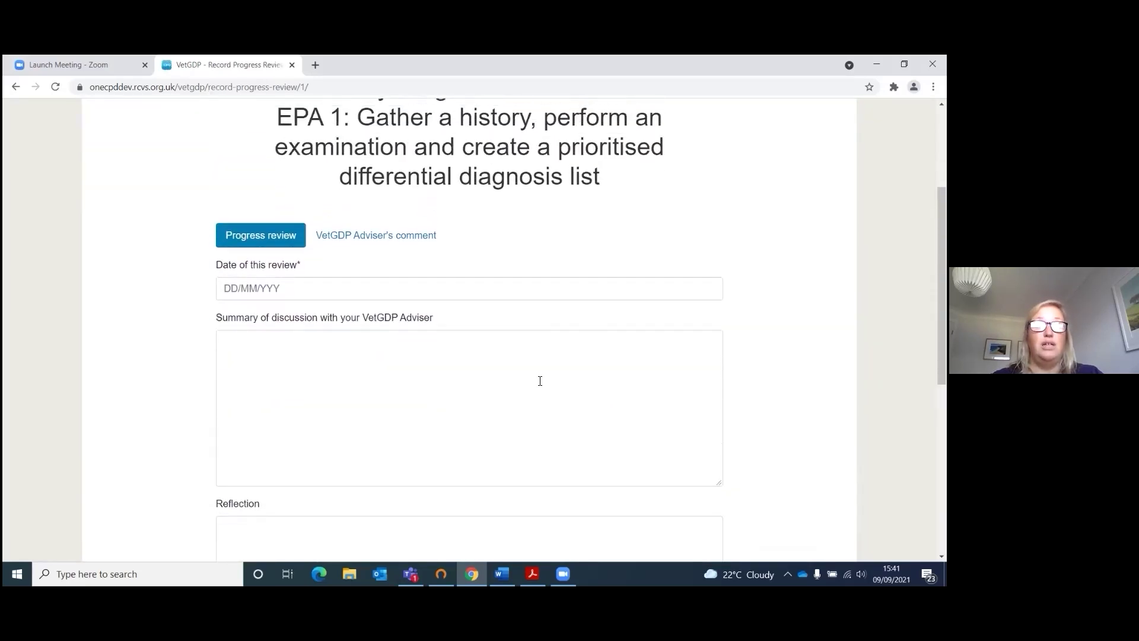
{"action": "scroll", "coordinate": [540, 380], "scroll_direction": "up", "scroll_amount": 1}
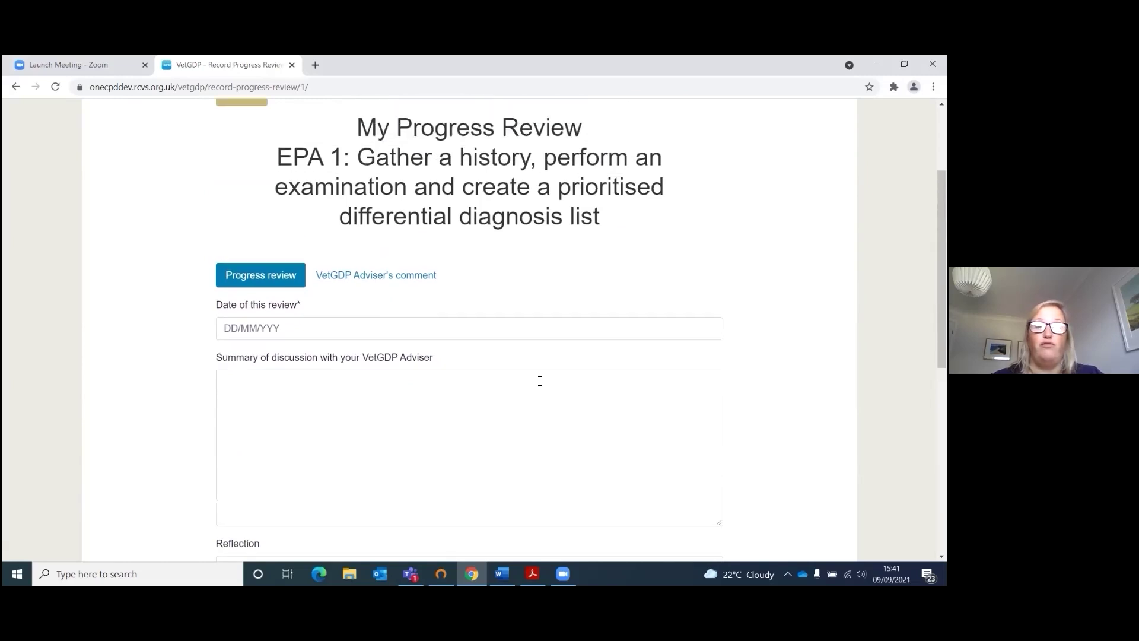
- Examine the blank EPA 1 progress review form, from the review date and adviser discussion summary to the reflection and goals / action plan fields
{"action": "scroll", "coordinate": [540, 380], "scroll_direction": "down", "scroll_amount": 1}
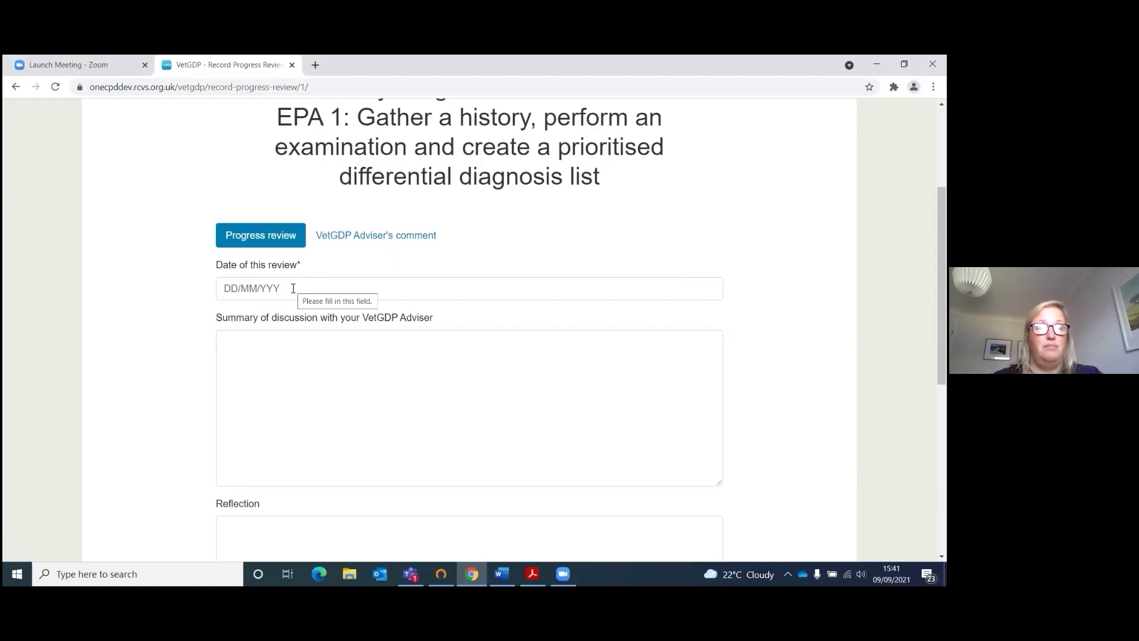
{"action": "scroll", "coordinate": [293, 288], "scroll_direction": "down", "scroll_amount": 6}
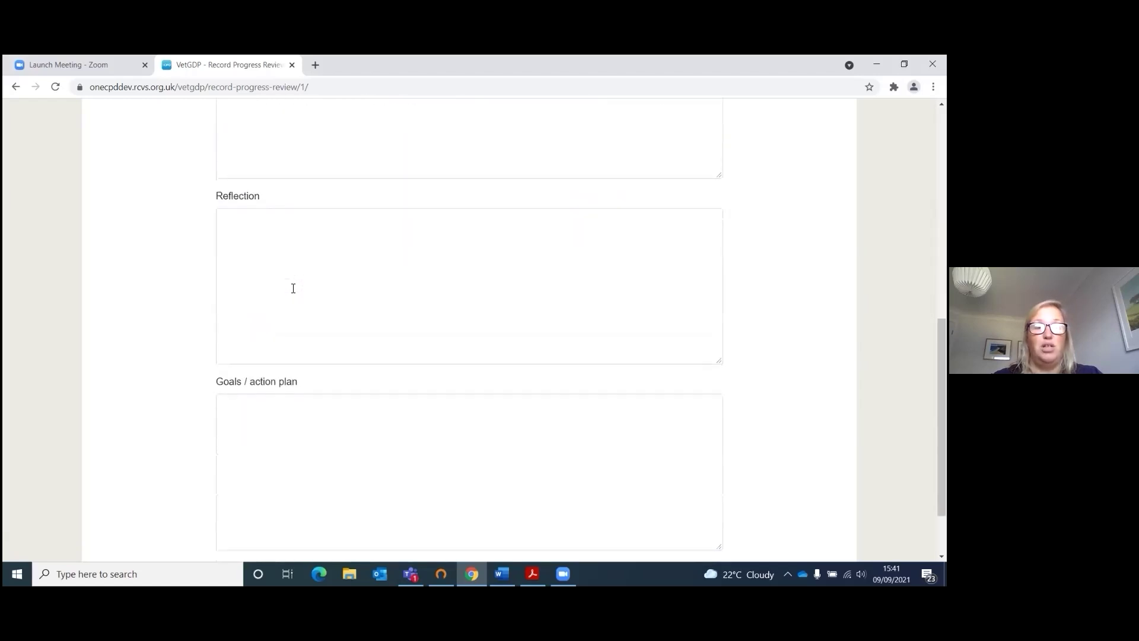
{"action": "scroll", "coordinate": [295, 300], "scroll_direction": "down", "scroll_amount": 1}
{"action": "scroll", "coordinate": [310, 365], "scroll_direction": "up", "scroll_amount": 5}
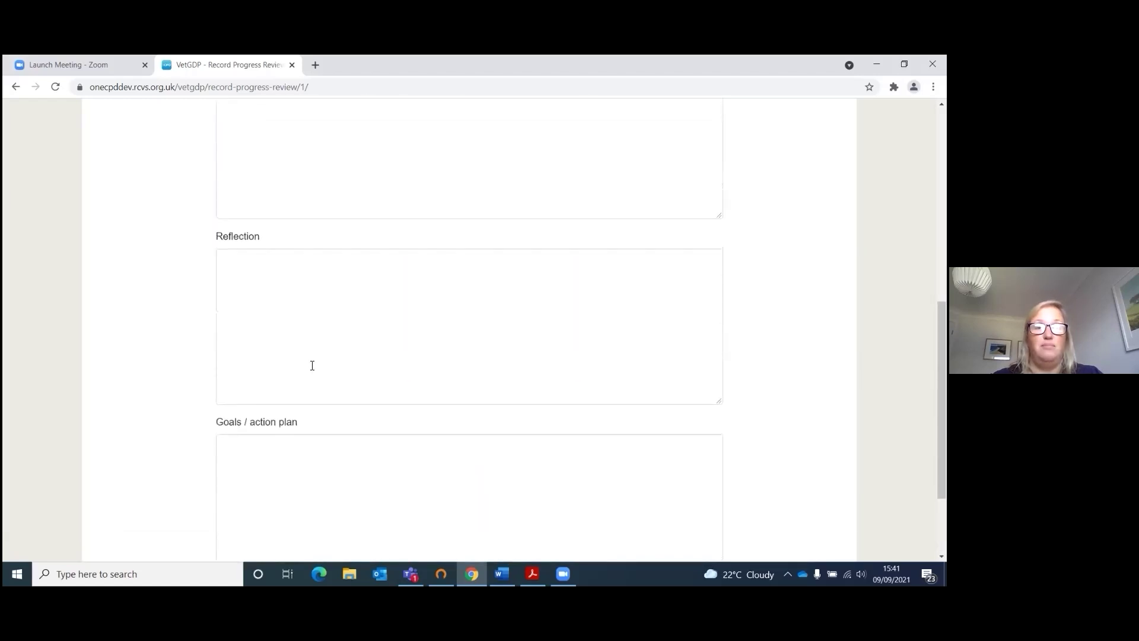
{"action": "scroll", "coordinate": [313, 352], "scroll_direction": "down", "scroll_amount": 4}
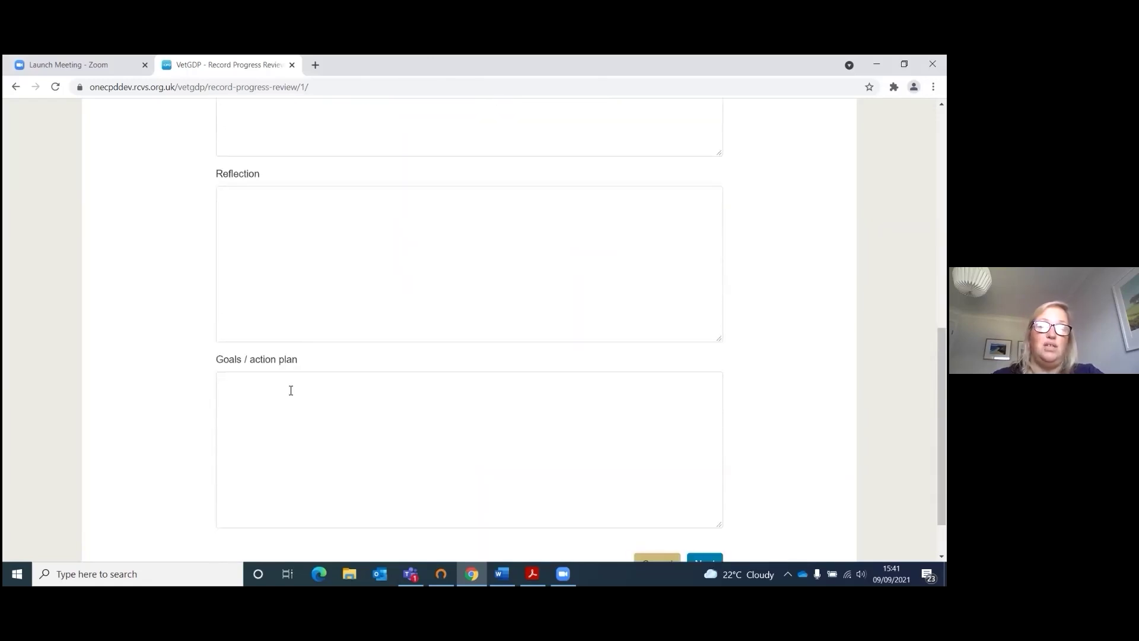
{"action": "scroll", "coordinate": [294, 374], "scroll_direction": "up", "scroll_amount": 2}
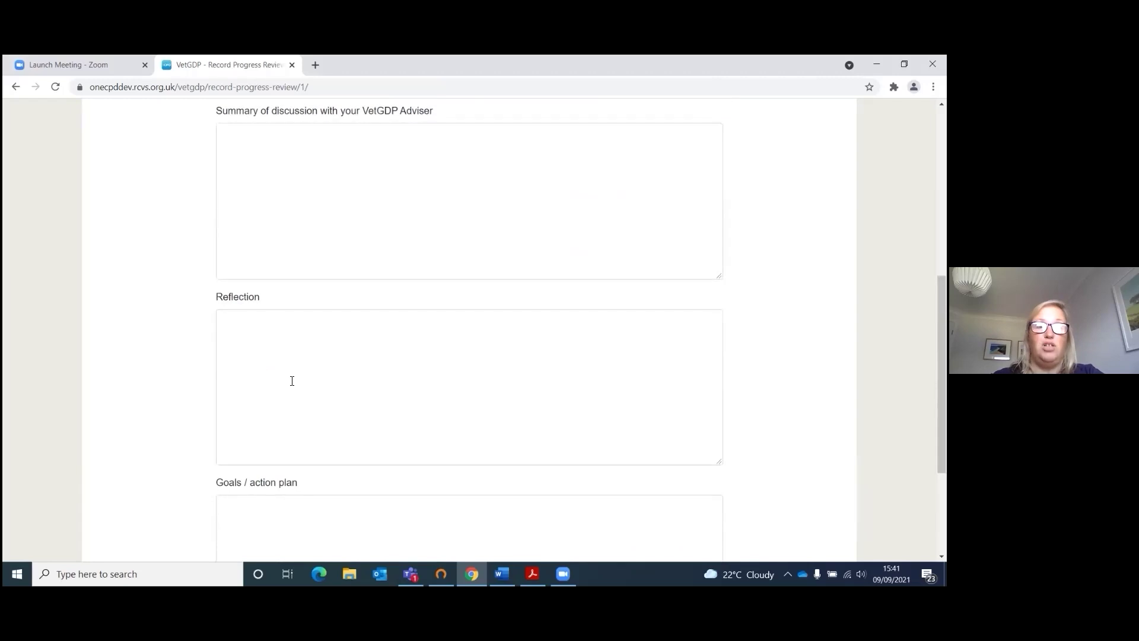
{"action": "scroll", "coordinate": [292, 380], "scroll_direction": "up", "scroll_amount": 2}
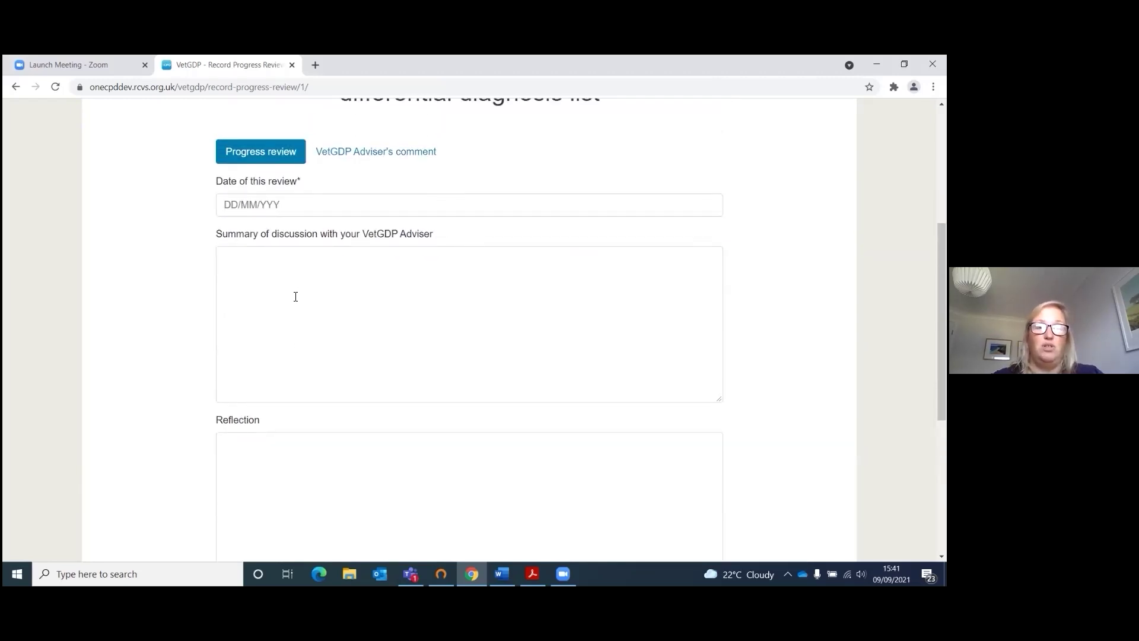
{"action": "scroll", "coordinate": [293, 292], "scroll_direction": "up", "scroll_amount": 2}
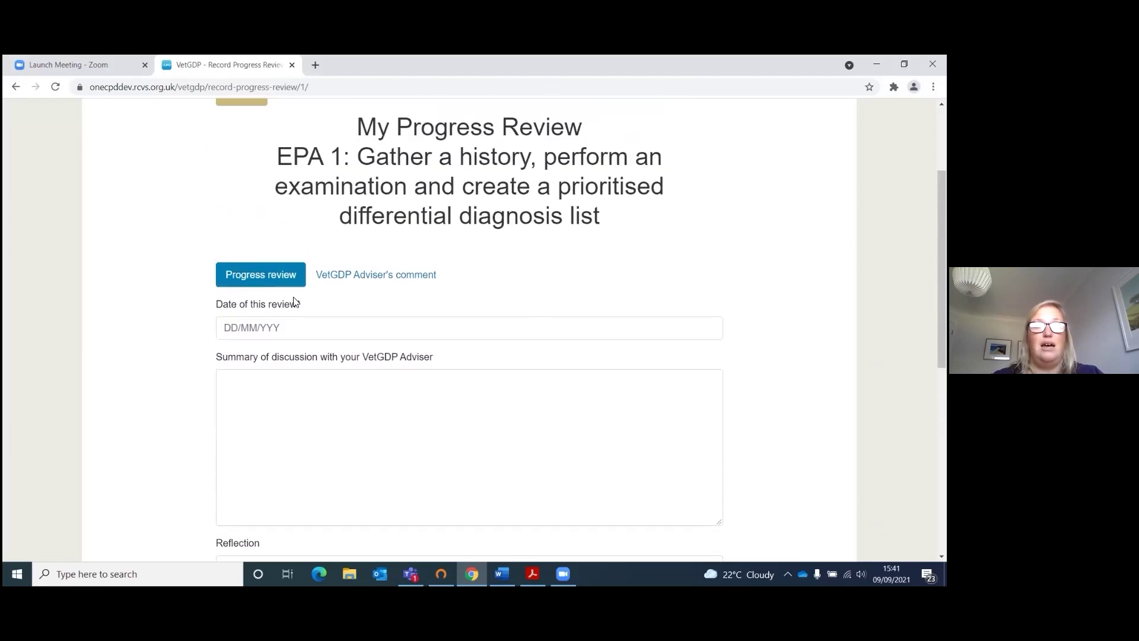
{"action": "scroll", "coordinate": [294, 303], "scroll_direction": "up", "scroll_amount": 2}
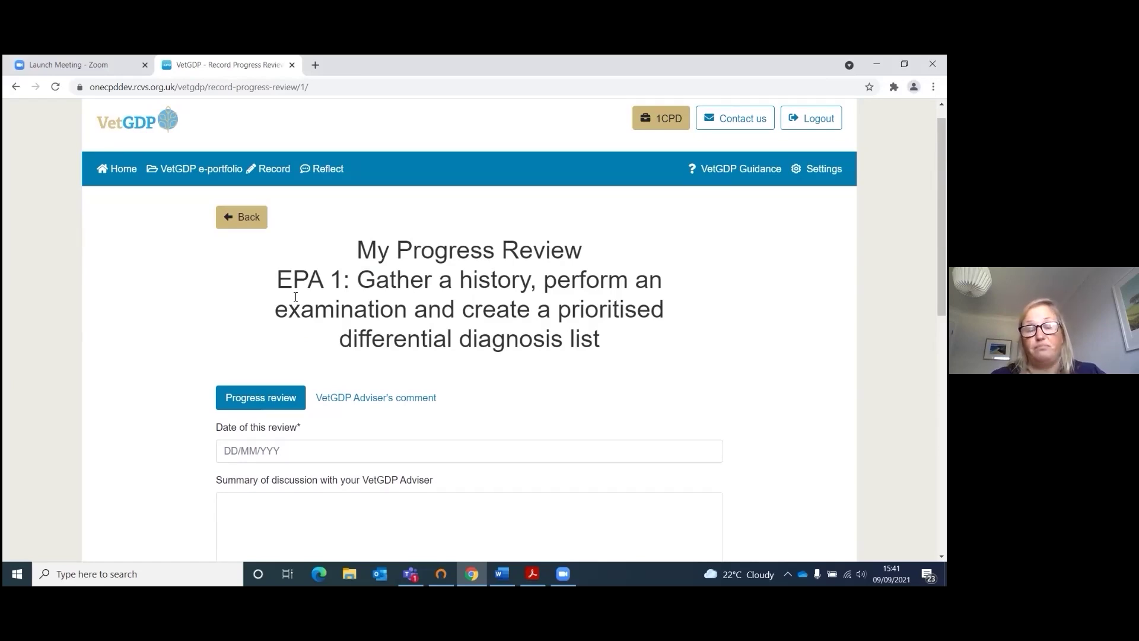
{"action": "scroll", "coordinate": [296, 297], "scroll_direction": "down", "scroll_amount": 2}
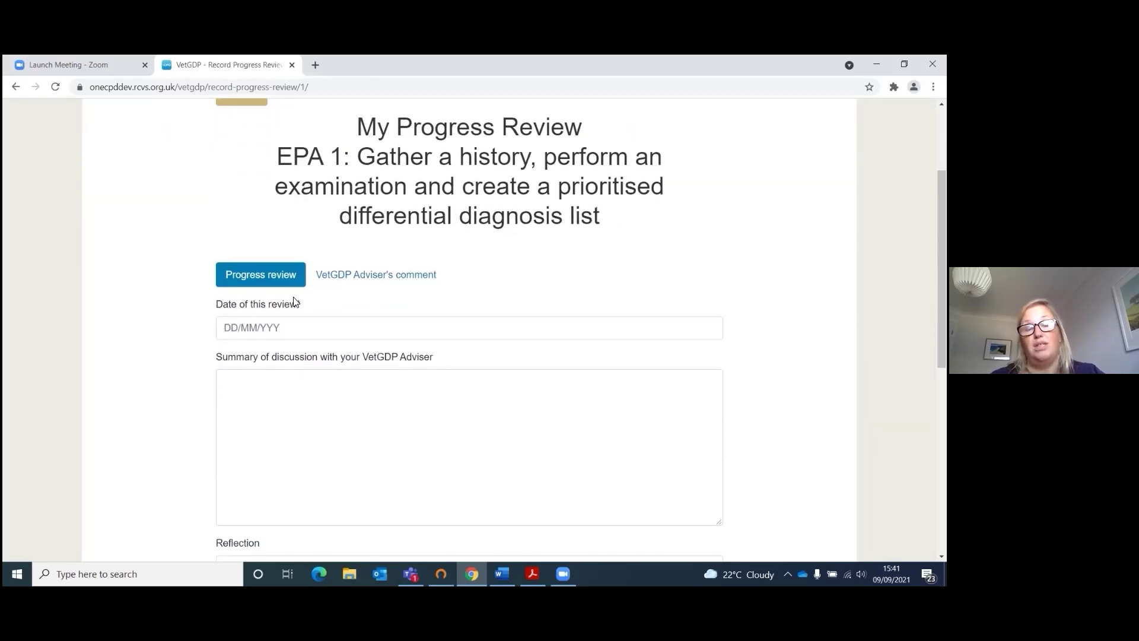
{"action": "scroll", "coordinate": [295, 302], "scroll_direction": "down", "scroll_amount": 6}
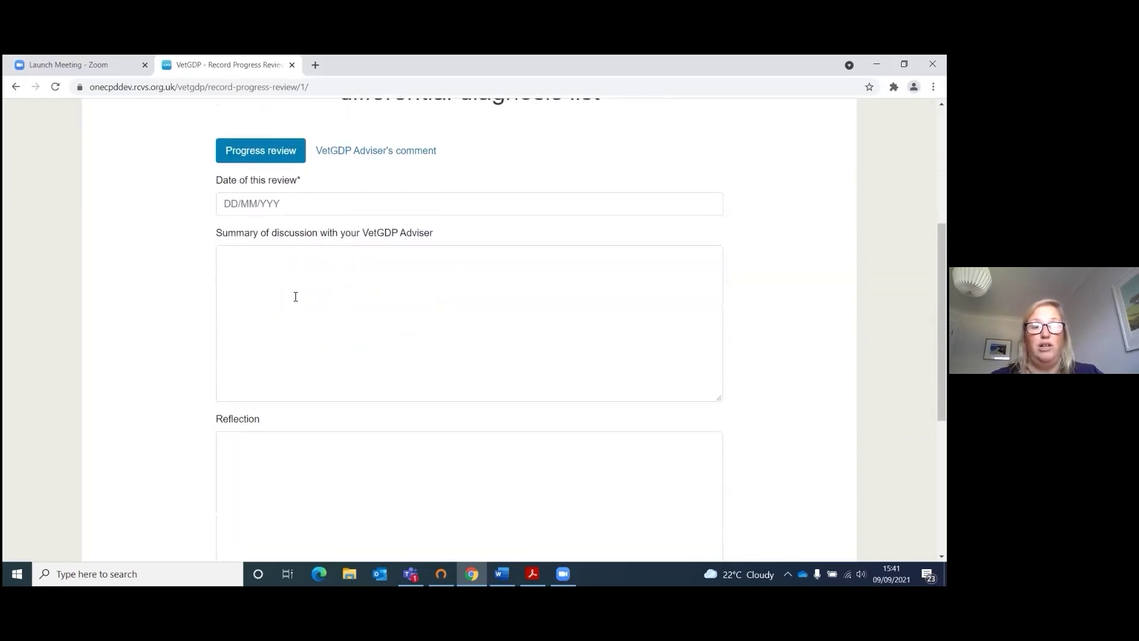
{"action": "scroll", "coordinate": [296, 297], "scroll_direction": "down", "scroll_amount": 2}
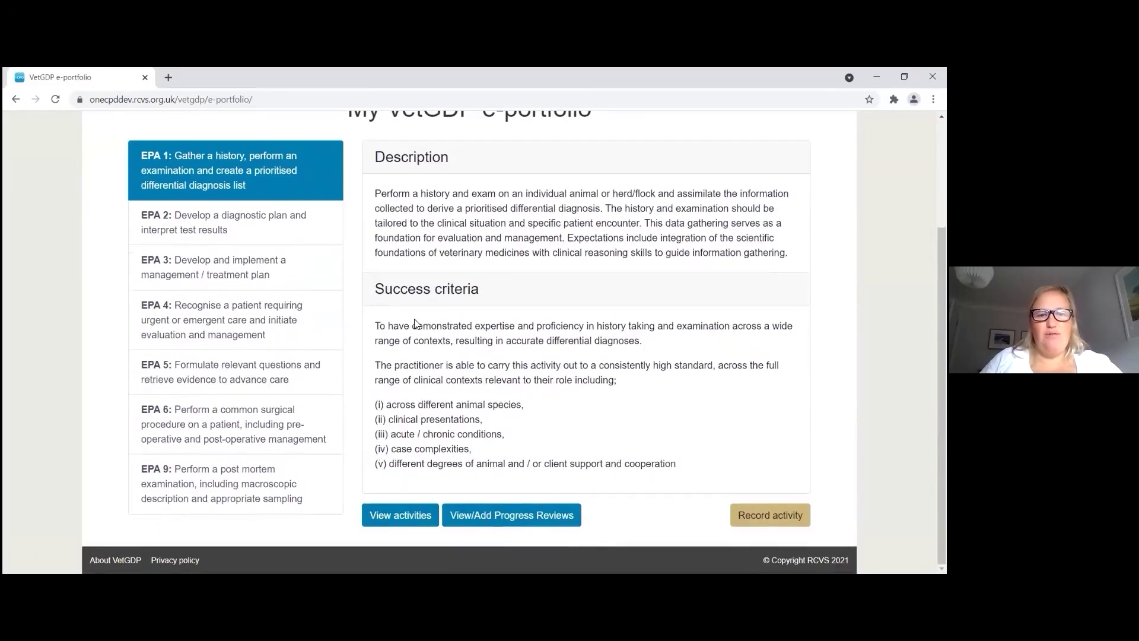
- Return to the VetGDP e-portfolio and reread the EPA 1 description and success criteria alongside the list of EPAs
{"action": "scroll", "coordinate": [434, 332], "scroll_direction": "up", "scroll_amount": 2}
{"action": "scroll", "coordinate": [435, 332], "scroll_direction": "up", "scroll_amount": 1}
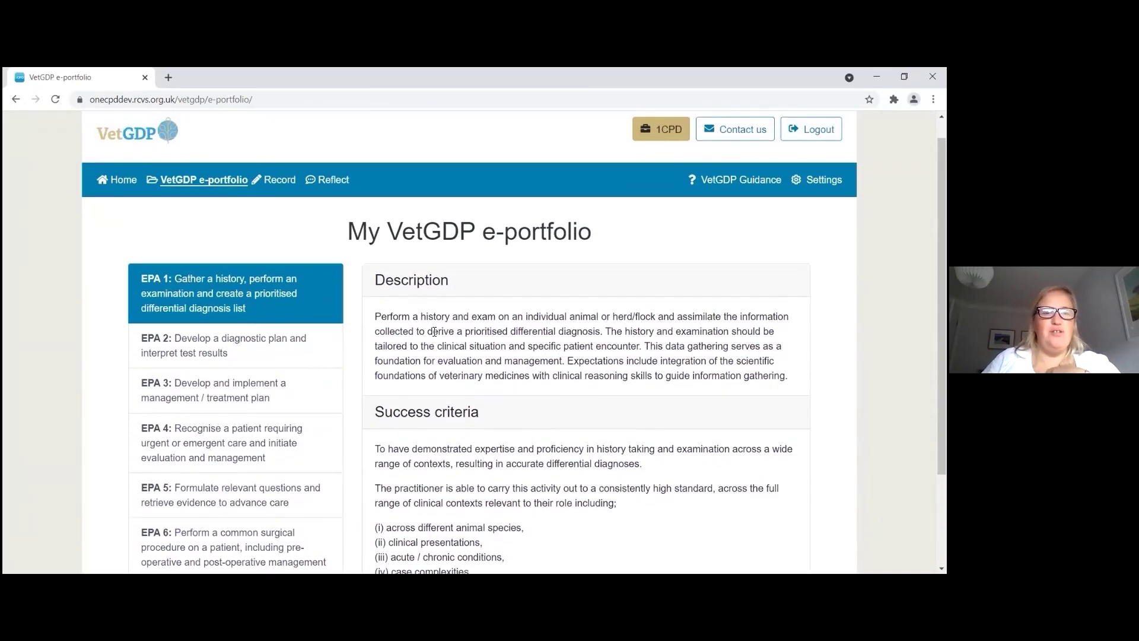
{"action": "left_click", "coordinate": [191, 182]}
{"action": "scroll", "coordinate": [191, 182], "scroll_direction": "down", "scroll_amount": 1}
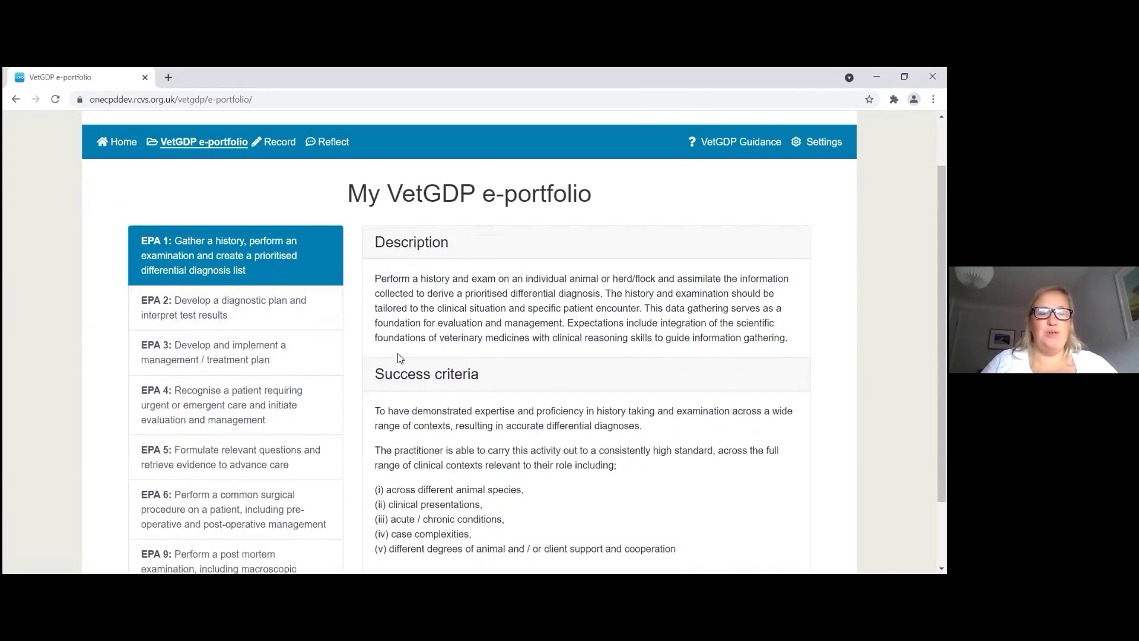
{"action": "scroll", "coordinate": [498, 380], "scroll_direction": "down", "scroll_amount": 1}
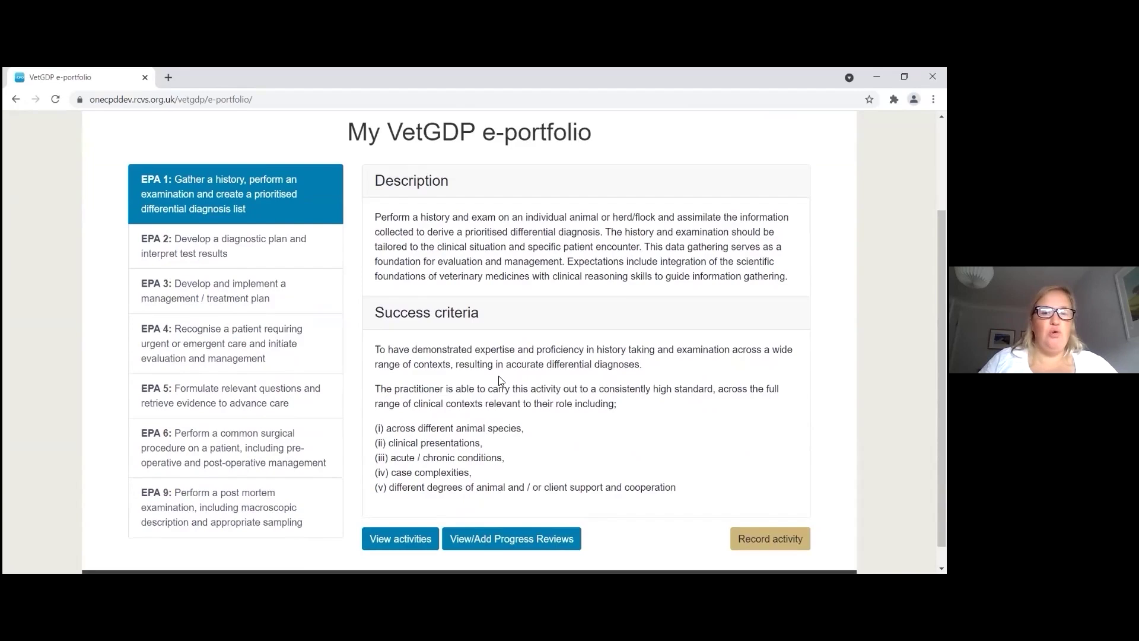
{"action": "scroll", "coordinate": [499, 380], "scroll_direction": "up", "scroll_amount": 1}
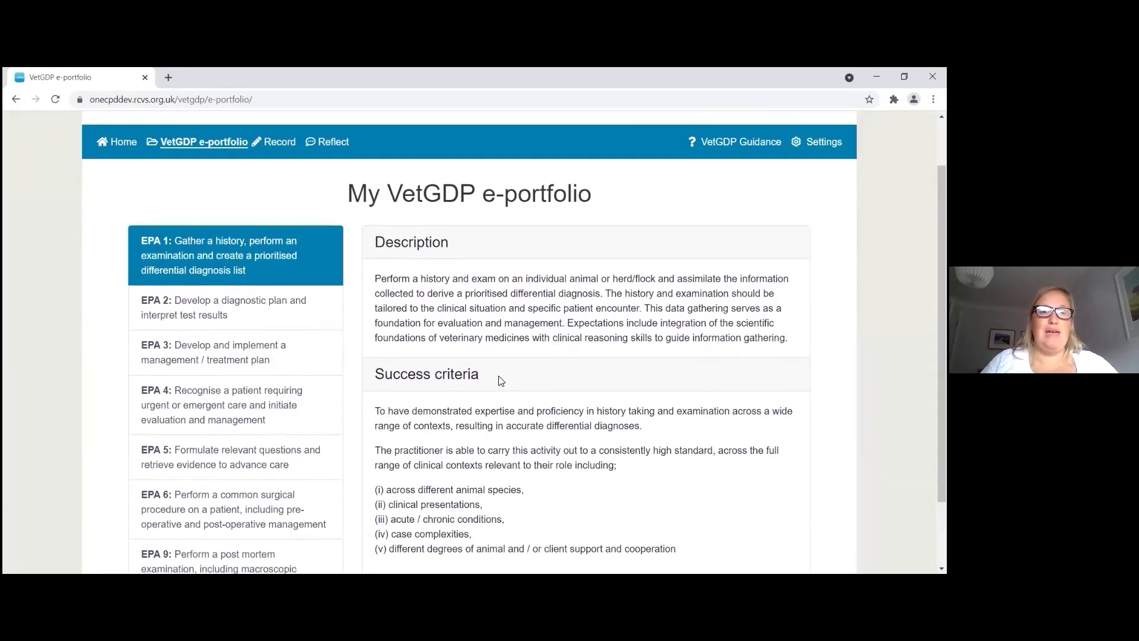
{"action": "scroll", "coordinate": [499, 380], "scroll_direction": "down", "scroll_amount": 1}
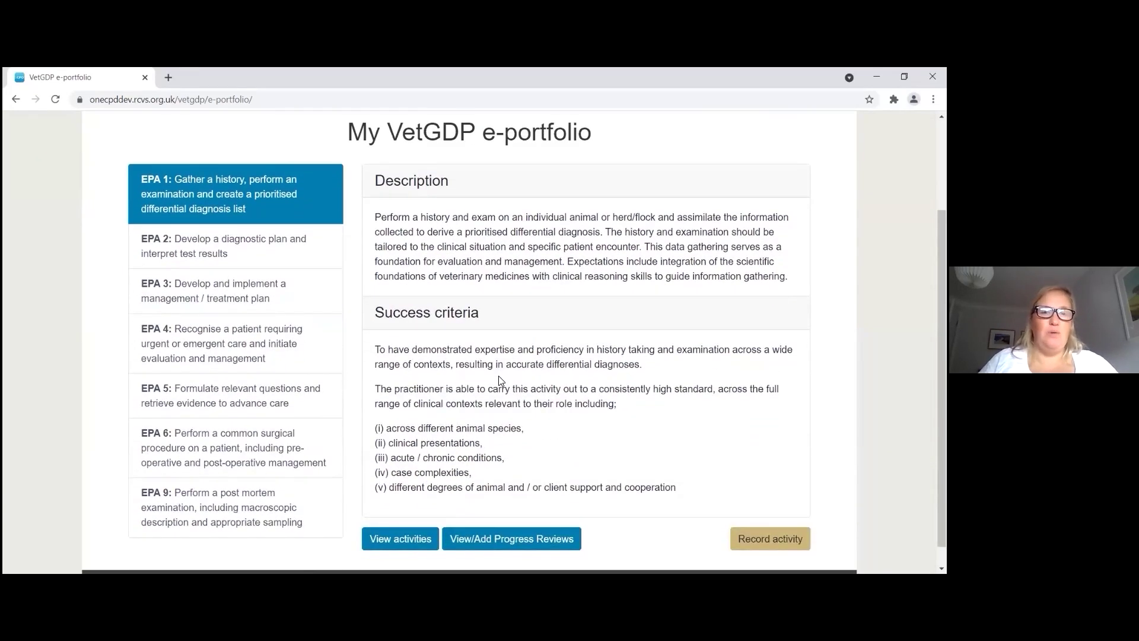
{"action": "scroll", "coordinate": [498, 380], "scroll_direction": "up", "scroll_amount": 1}
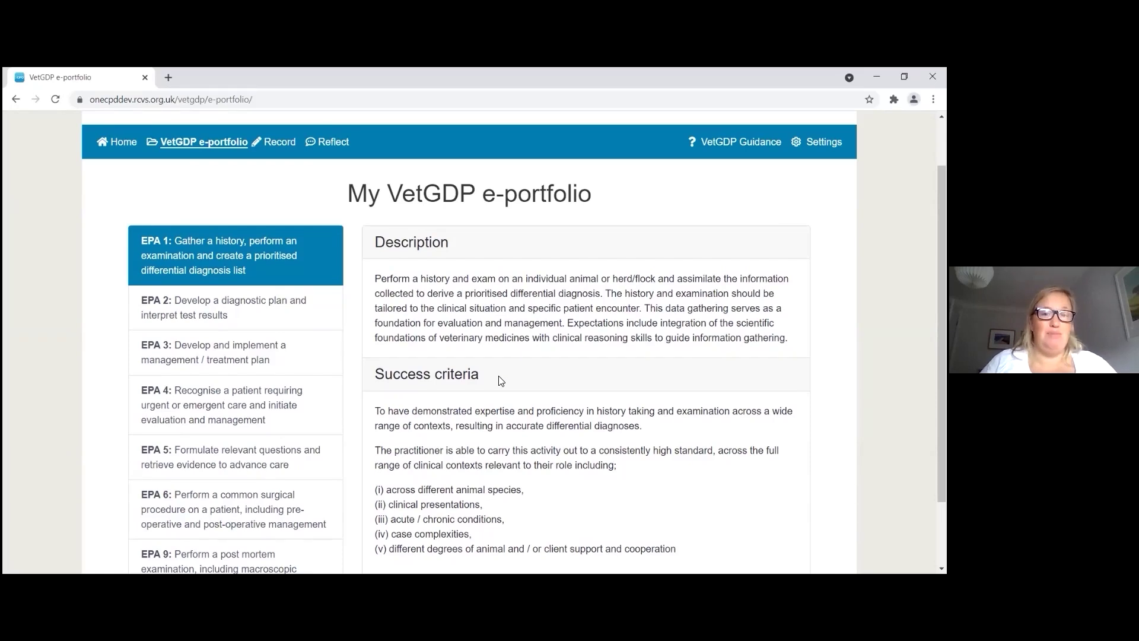
{"action": "scroll", "coordinate": [499, 380], "scroll_direction": "down", "scroll_amount": 1}
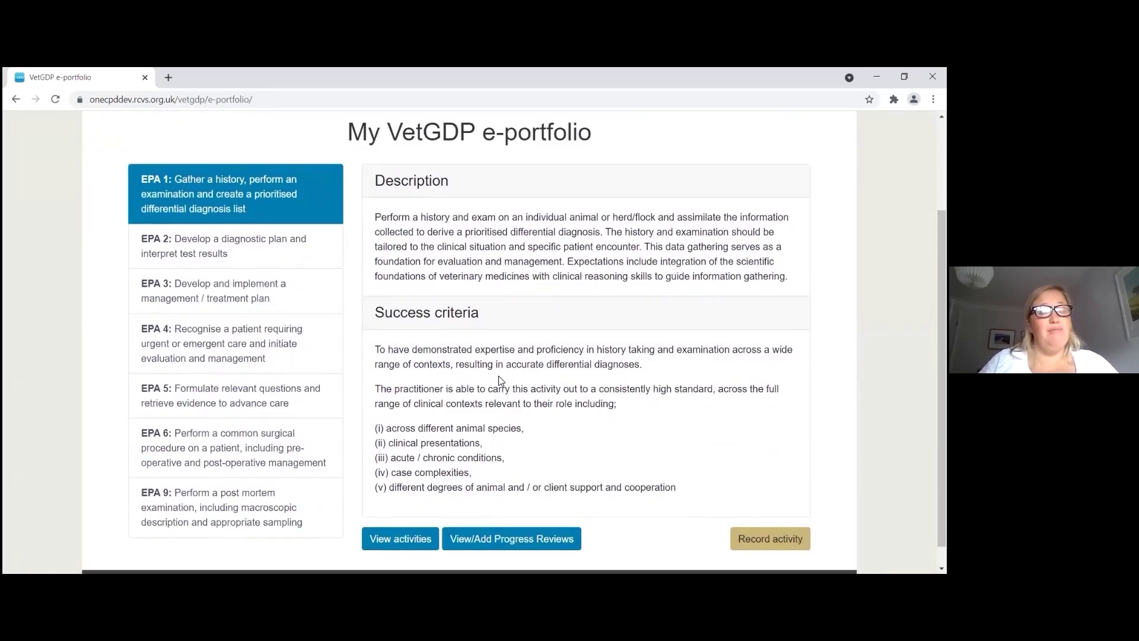
{"action": "scroll", "coordinate": [498, 380], "scroll_direction": "up", "scroll_amount": 1}
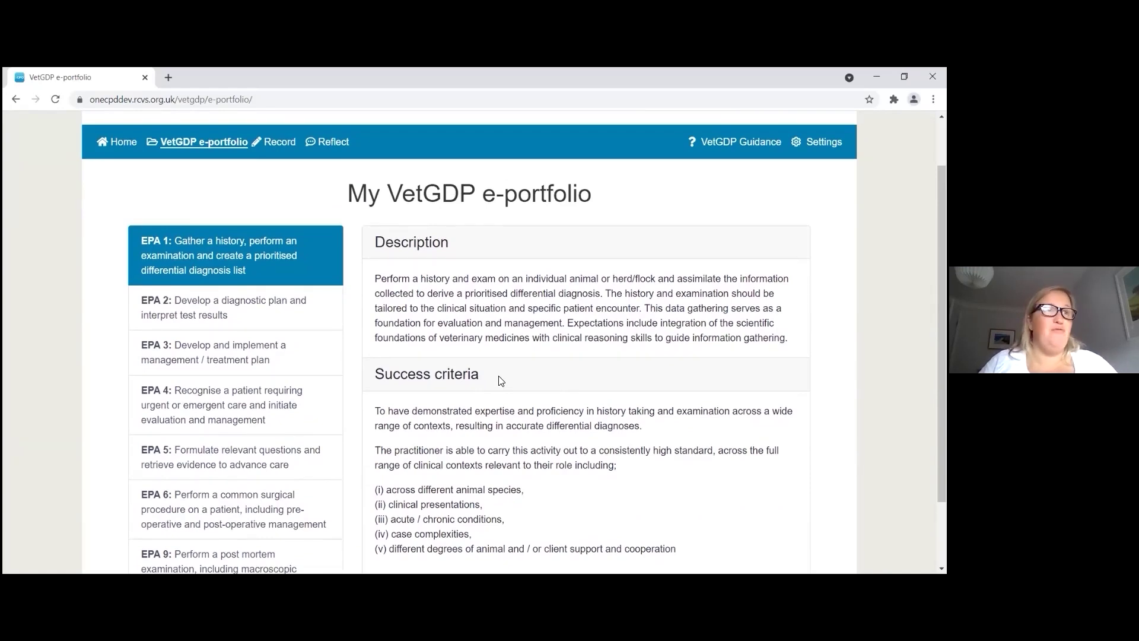
{"action": "scroll", "coordinate": [498, 380], "scroll_direction": "down", "scroll_amount": 1}
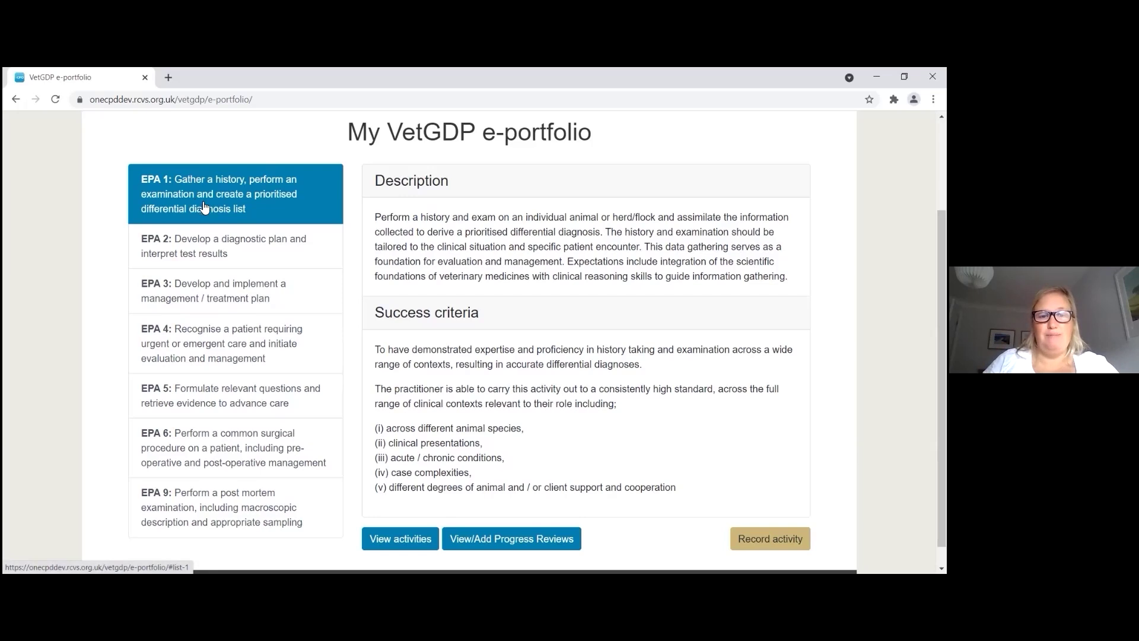
- Open the EPA 1 progress review dated 13/09/21 and read its summary of the discussion with the VetGDP Adviser
{"action": "left_click", "coordinate": [485, 540]}
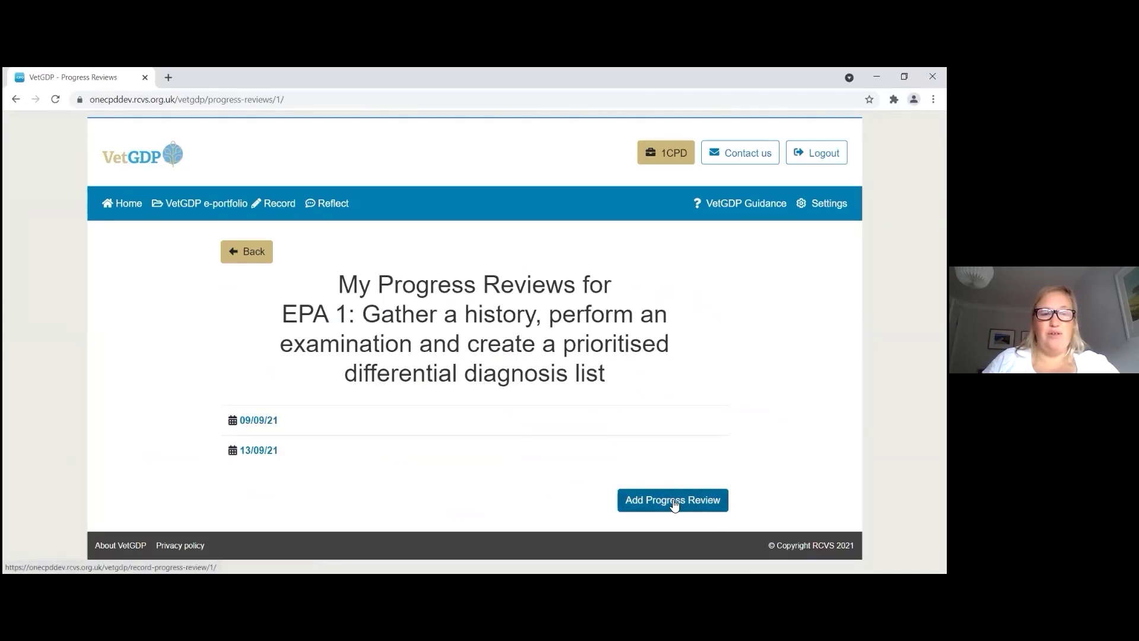
{"action": "left_click", "coordinate": [261, 452]}
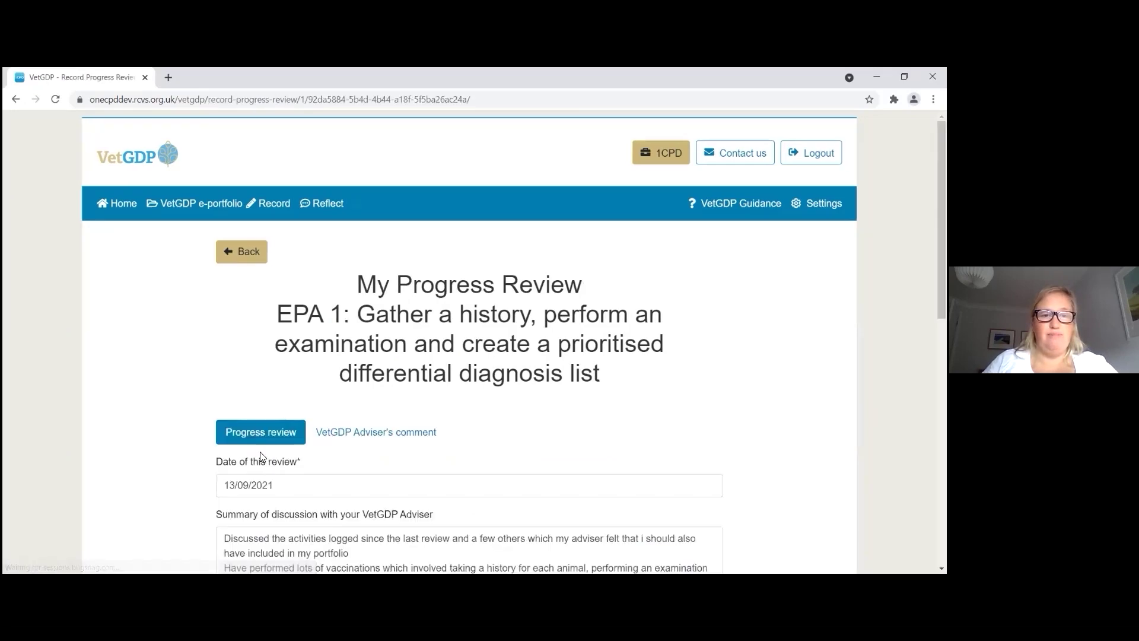
{"action": "scroll", "coordinate": [331, 361], "scroll_direction": "down", "scroll_amount": 3}
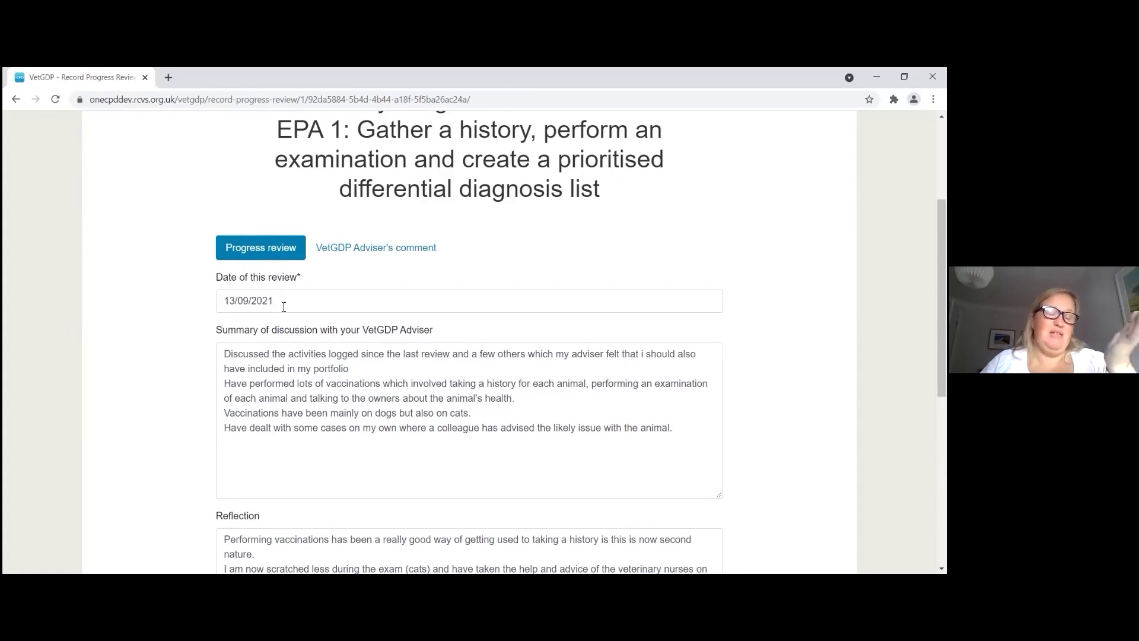
{"action": "scroll", "coordinate": [283, 305], "scroll_direction": "down", "scroll_amount": 1}
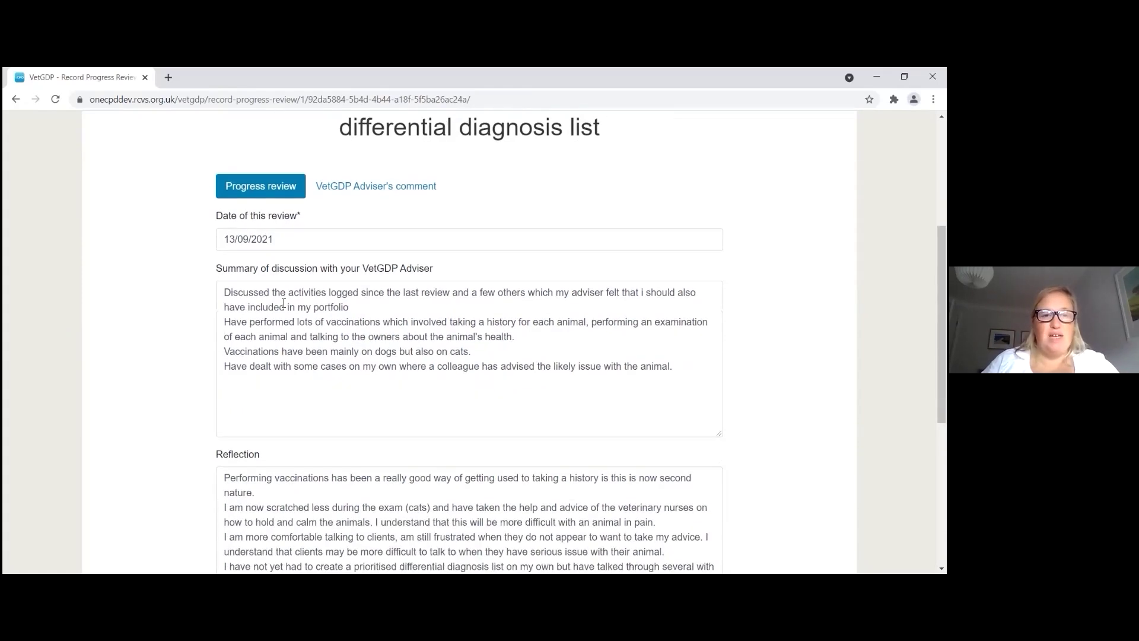
{"action": "scroll", "coordinate": [283, 303], "scroll_direction": "down", "scroll_amount": 1}
{"action": "scroll", "coordinate": [284, 299], "scroll_direction": "up", "scroll_amount": 1}
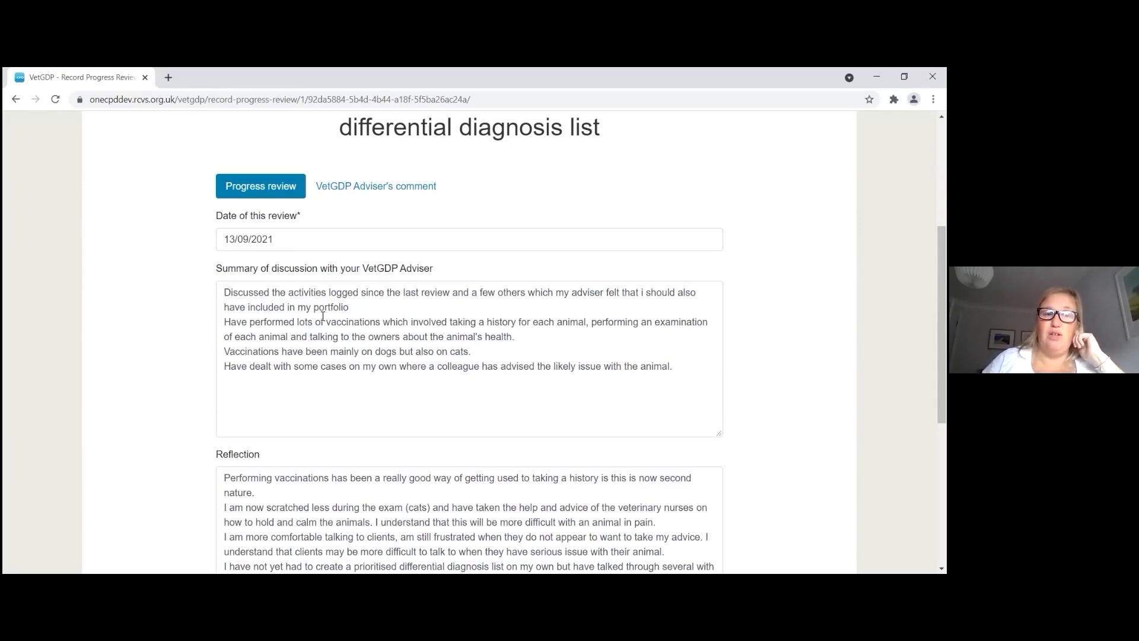
{"action": "scroll", "coordinate": [322, 316], "scroll_direction": "down", "scroll_amount": 1}
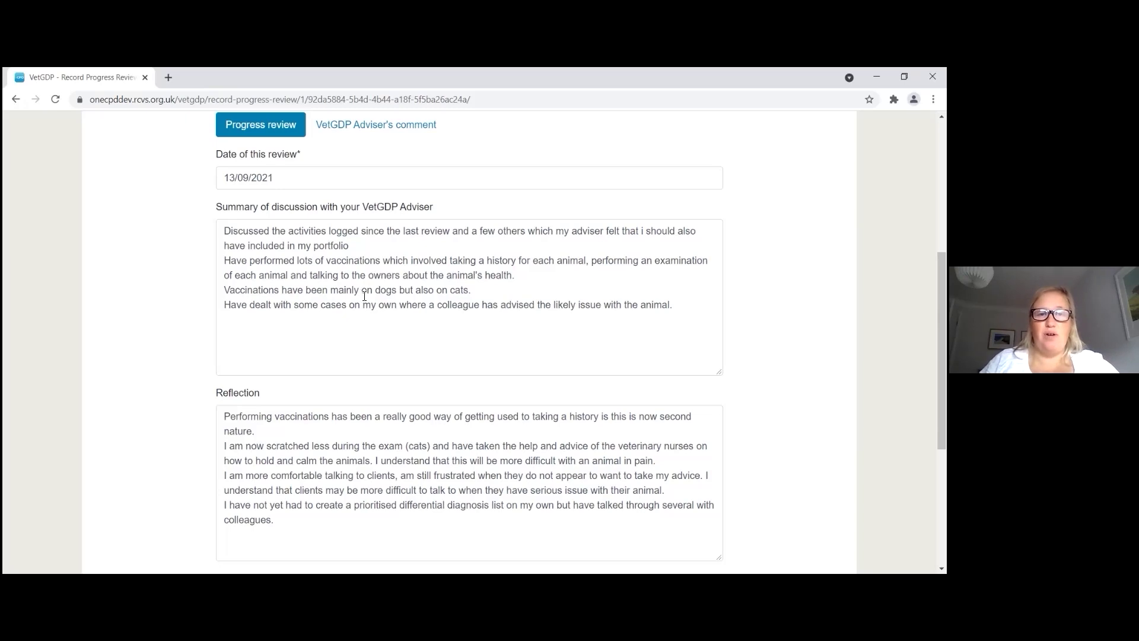
- Read the reflection and the goals / action plan in the 13/09/21 progress review
{"action": "scroll", "coordinate": [365, 300], "scroll_direction": "down", "scroll_amount": 2}
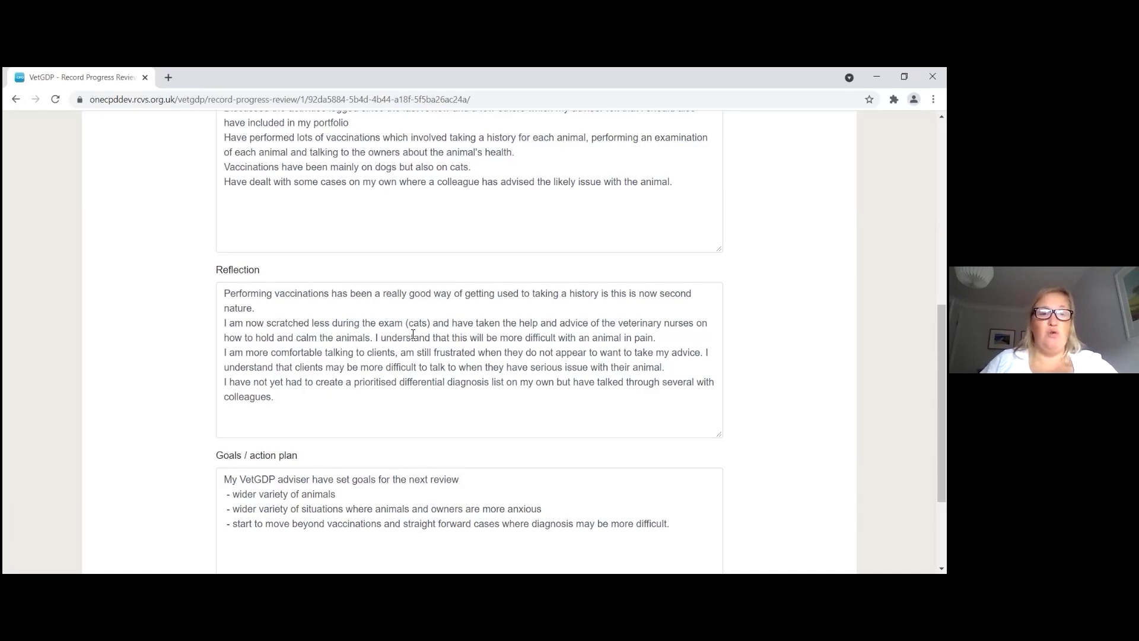
{"action": "scroll", "coordinate": [416, 344], "scroll_direction": "down", "scroll_amount": 1}
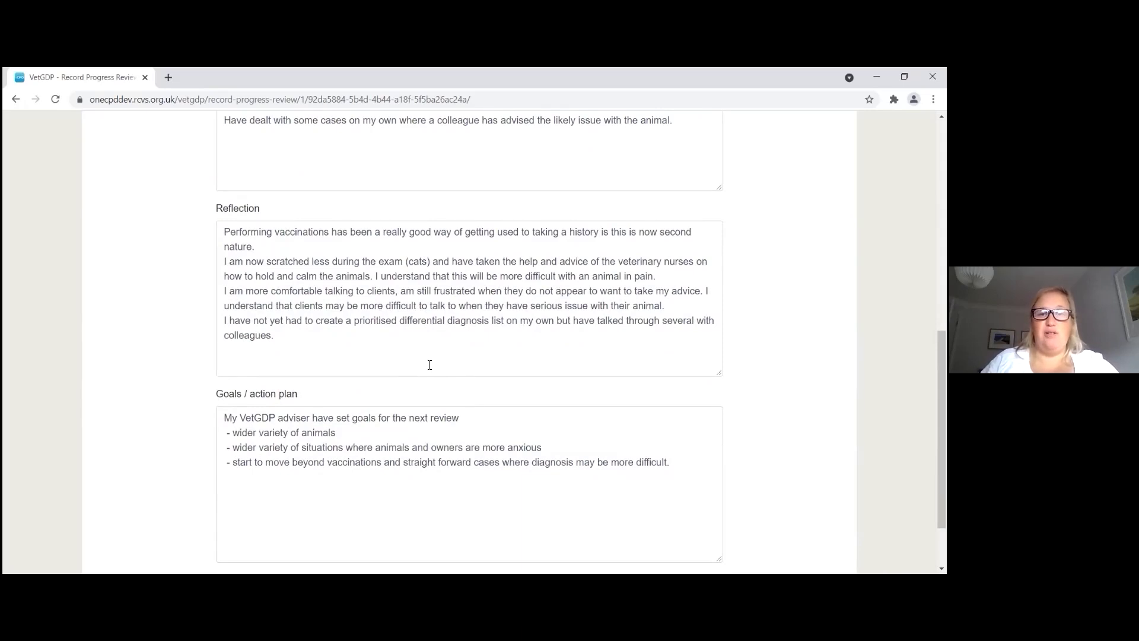
{"action": "scroll", "coordinate": [429, 365], "scroll_direction": "down", "scroll_amount": 1}
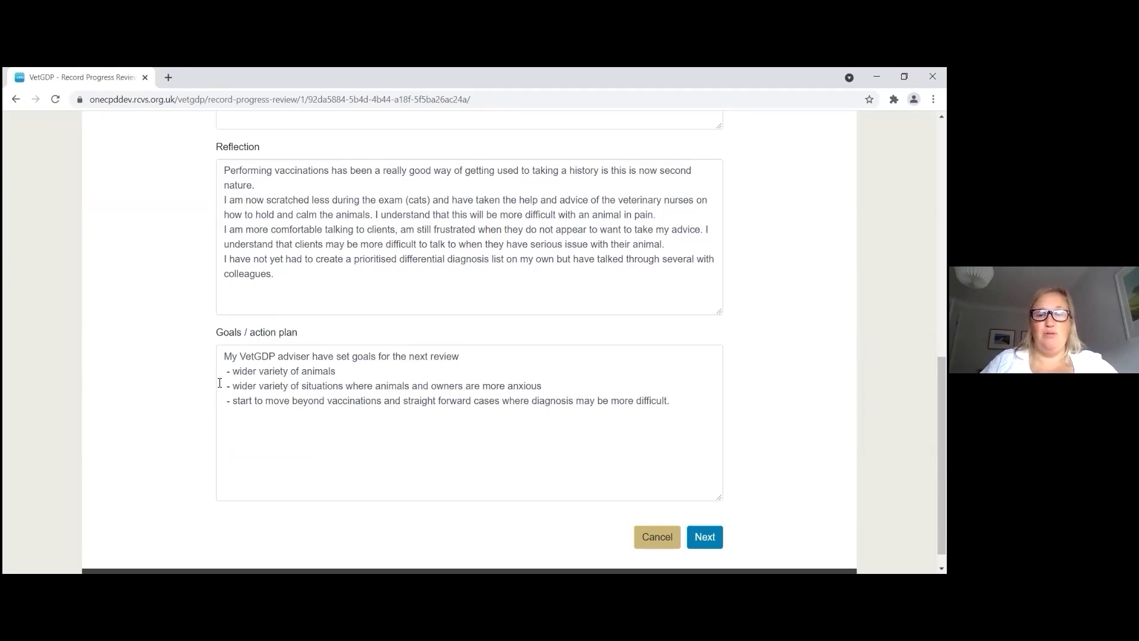
{"action": "scroll", "coordinate": [220, 382], "scroll_direction": "up", "scroll_amount": 1}
{"action": "scroll", "coordinate": [219, 383], "scroll_direction": "down", "scroll_amount": 2}
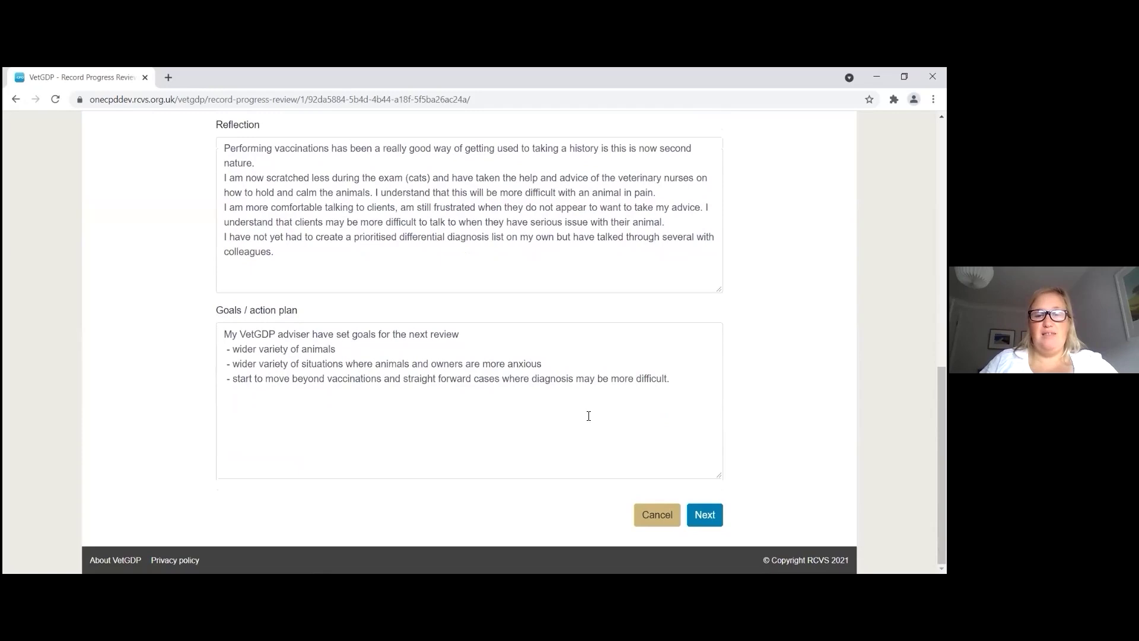
- Continue to the review's competence scales and examine the clinical presentations, species and case complexity sliders
{"action": "left_click", "coordinate": [704, 516]}
{"action": "scroll", "coordinate": [487, 382], "scroll_direction": "down", "scroll_amount": 2}
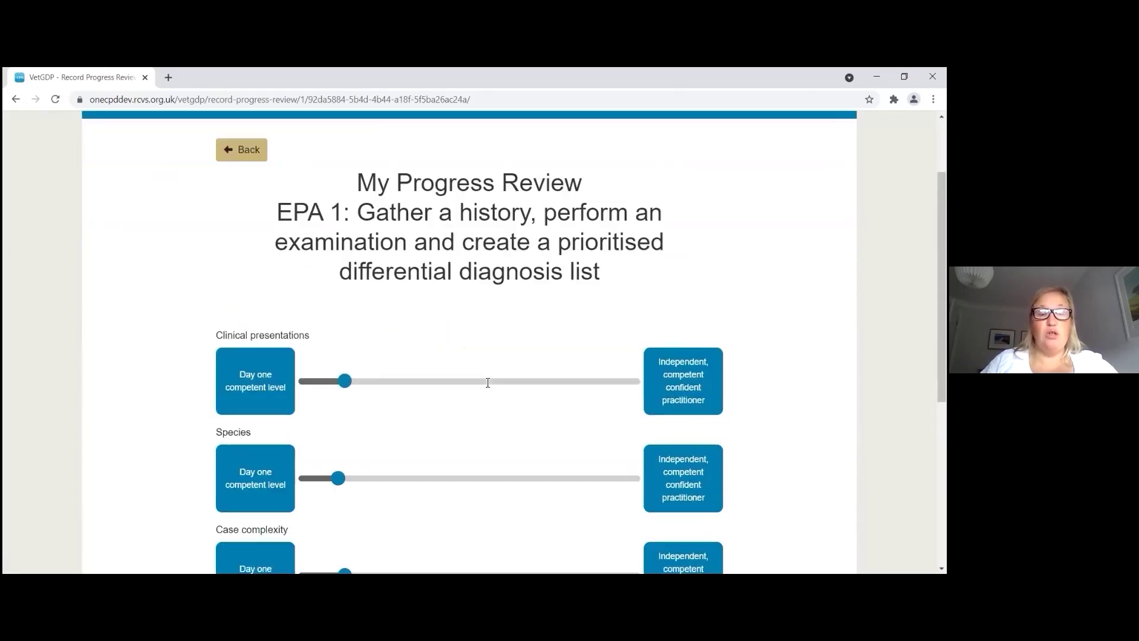
{"action": "scroll", "coordinate": [468, 376], "scroll_direction": "down", "scroll_amount": 1}
{"action": "scroll", "coordinate": [469, 376], "scroll_direction": "up", "scroll_amount": 1}
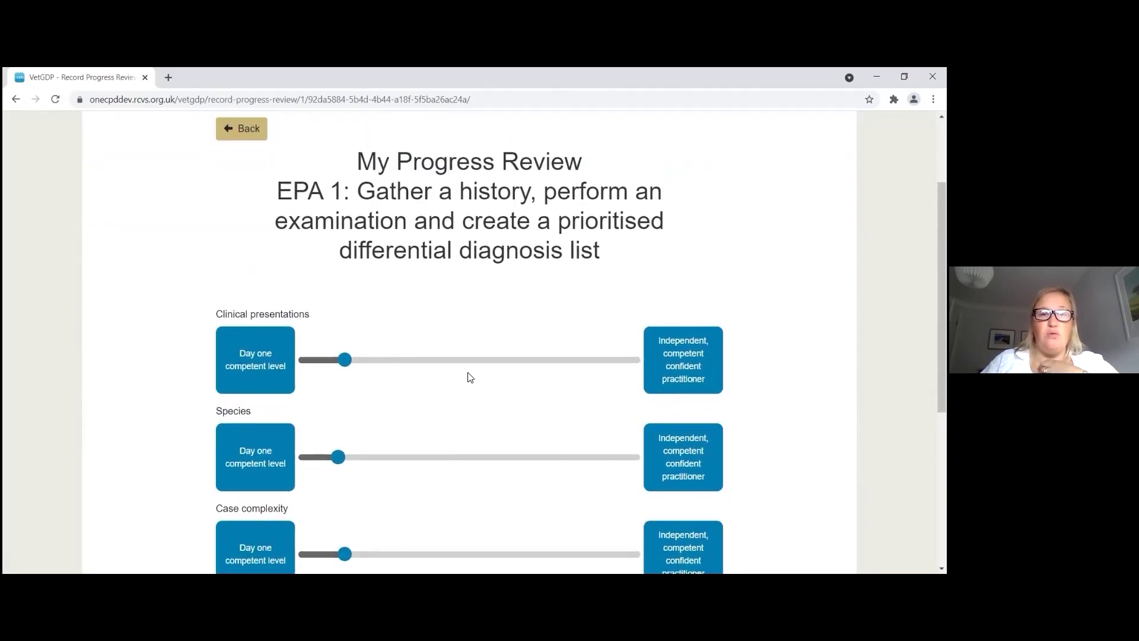